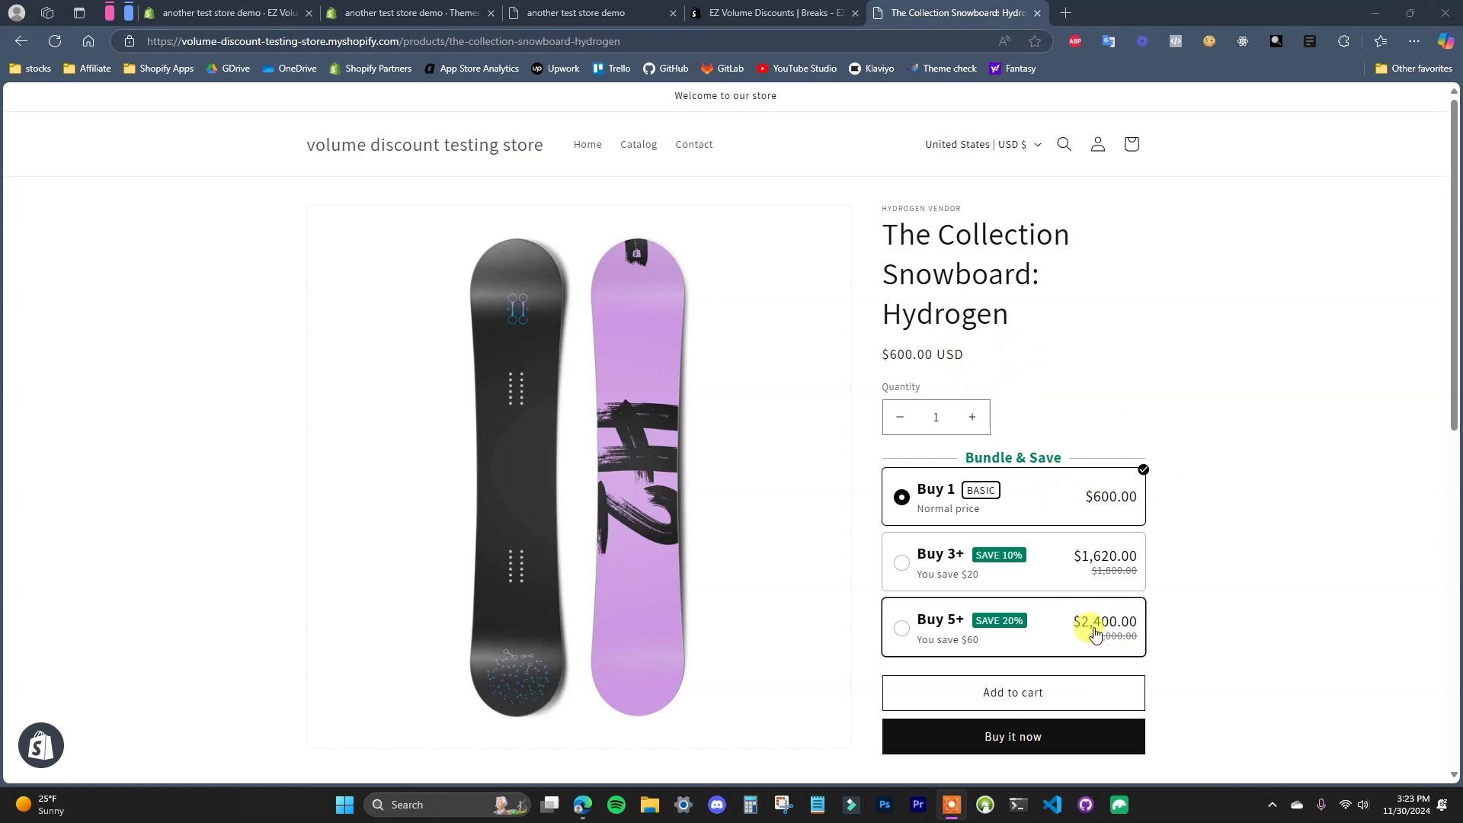
Compare the Buy 3+ and Buy 5+ tiers for the Hydrogen snowboard, add the Buy 3+ tier to the cart and view the cart.
{"action": "left_click", "coordinate": [928, 559]}
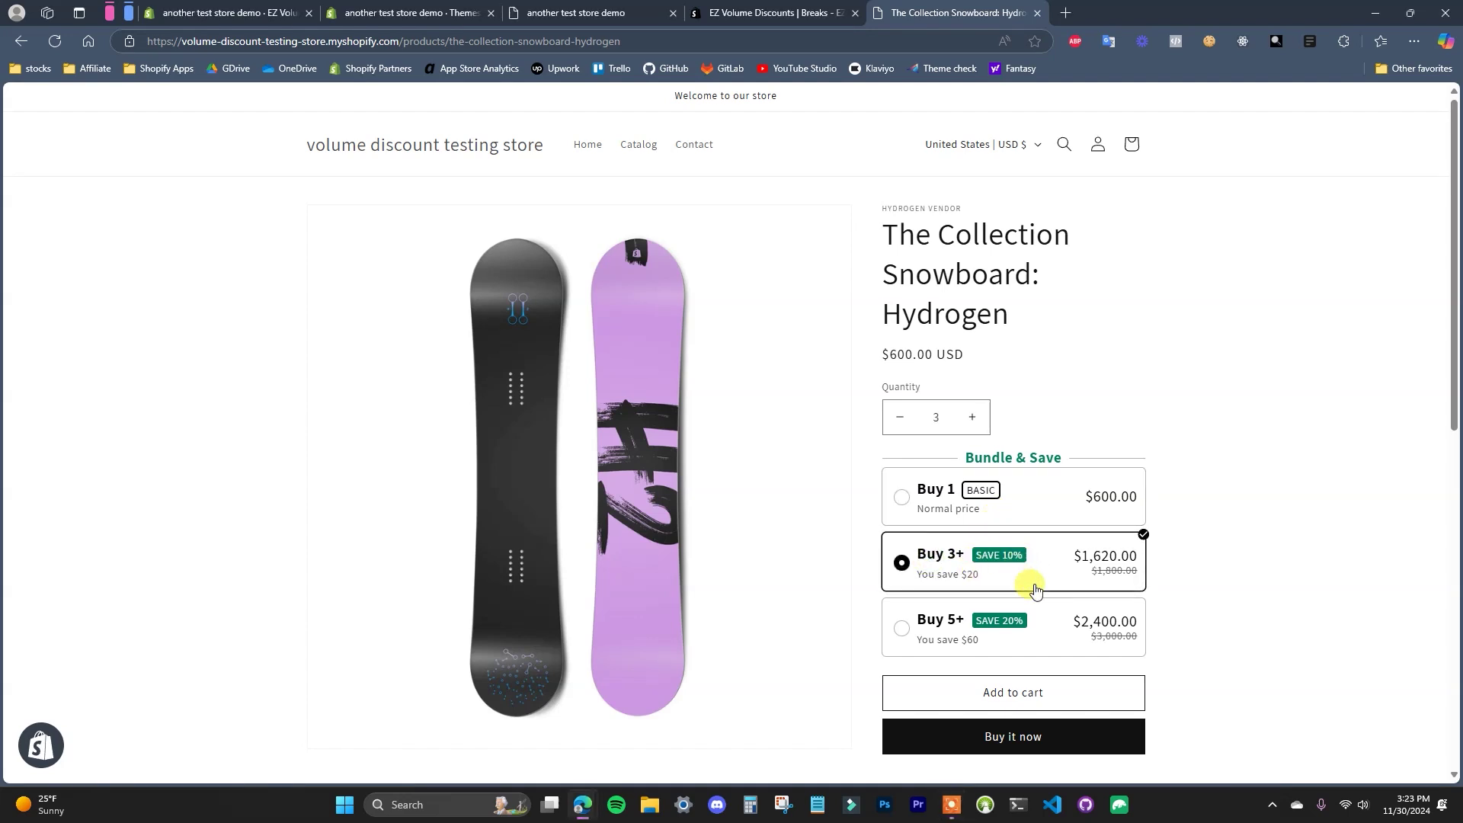
{"action": "left_click", "coordinate": [955, 634]}
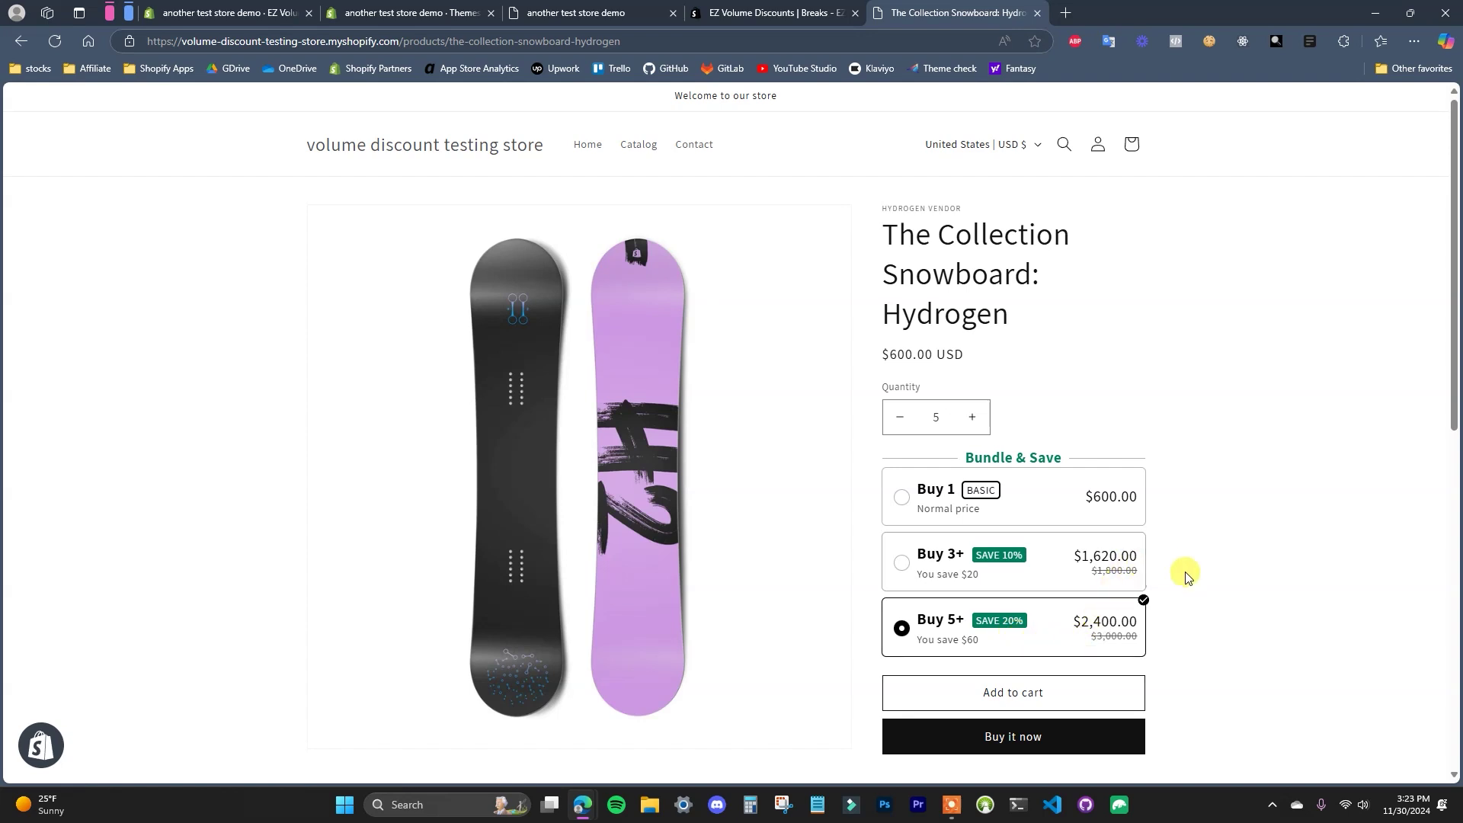
{"action": "left_click", "coordinate": [1035, 564]}
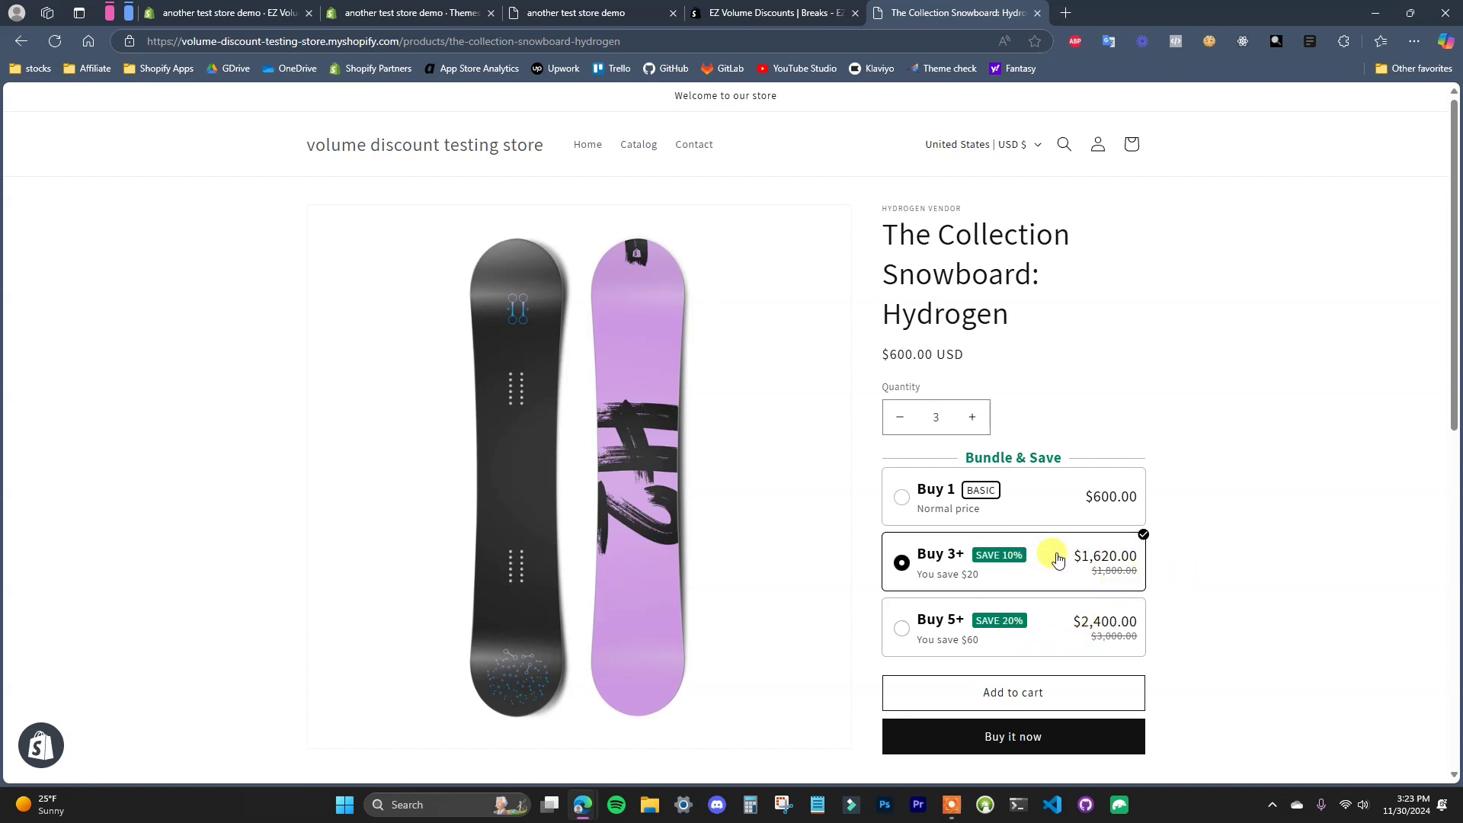
{"action": "left_click", "coordinate": [1085, 691]}
{"action": "left_click", "coordinate": [1059, 338]}
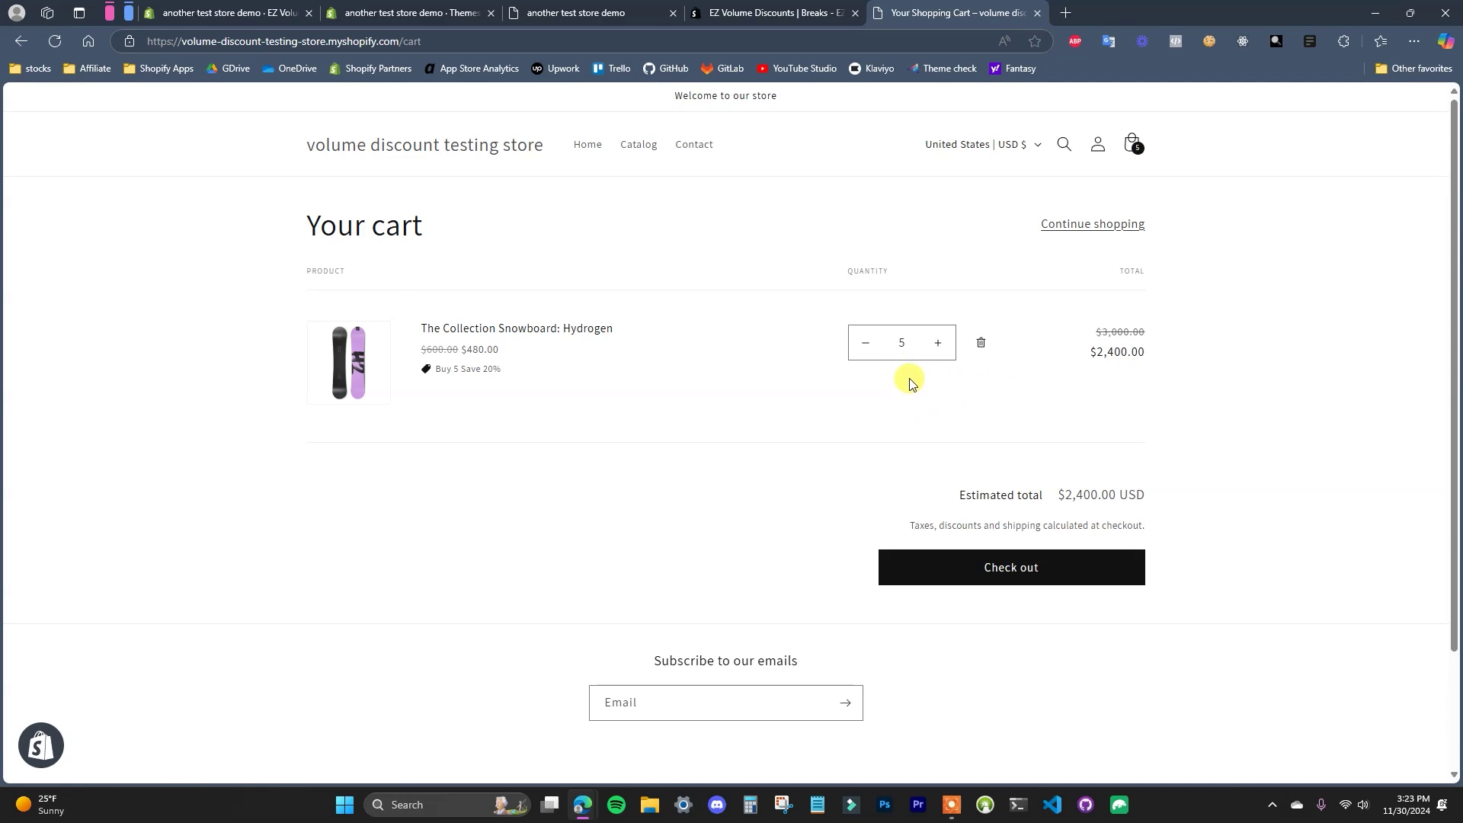
View the EZ Volume Discounts app listing and its dashboard in the Shopify admin.
{"action": "left_click", "coordinate": [785, 8]}
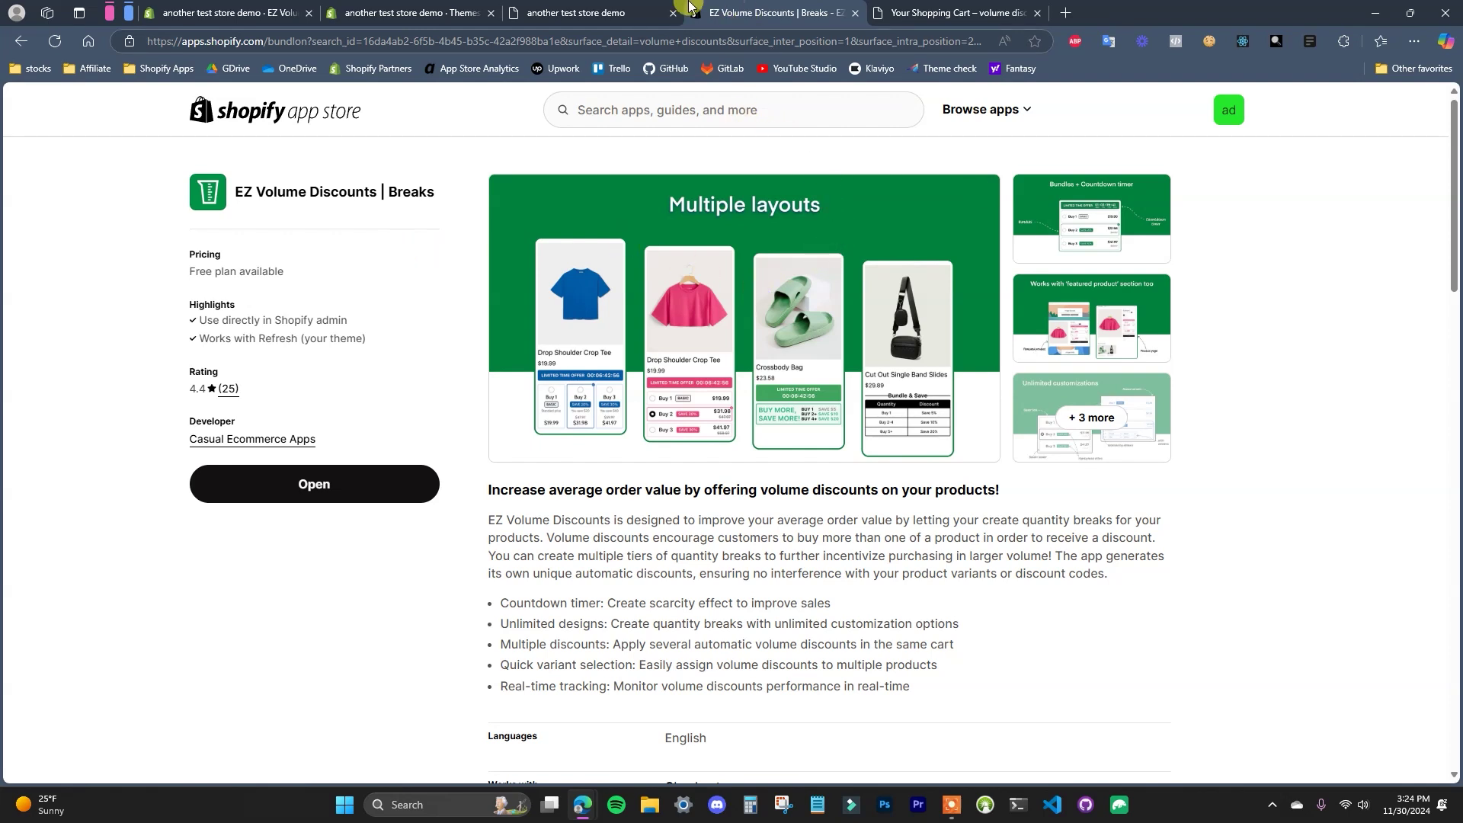
{"action": "left_click", "coordinate": [426, 6]}
{"action": "key", "text": "ctrl+shift+Tab"}
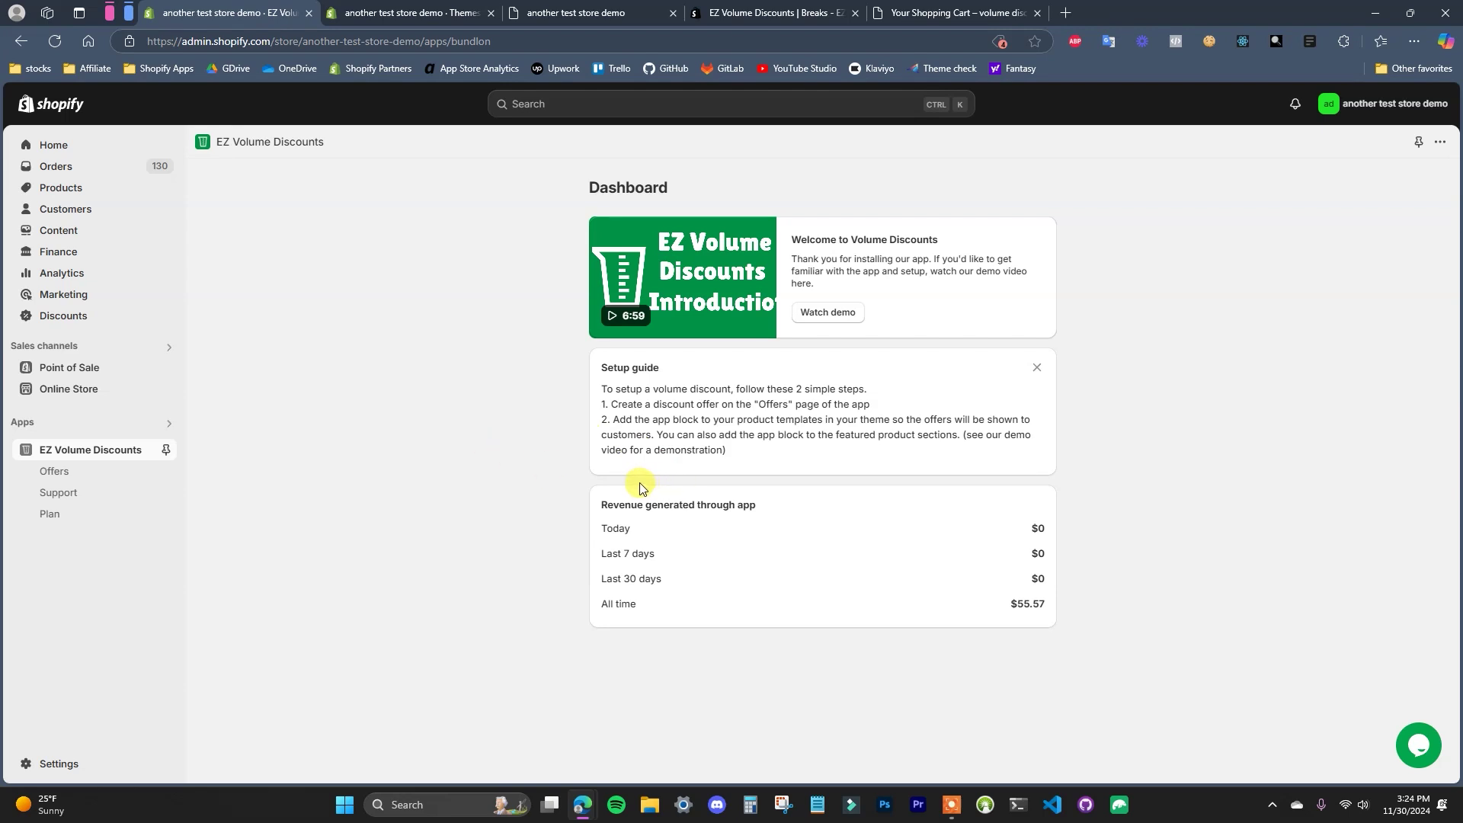
Return from the cart to the Hydrogen snowboard's product page and select the Buy 3+ tier to view the volume discount block.
{"action": "left_click", "coordinate": [962, 6]}
{"action": "left_click", "coordinate": [598, 341]}
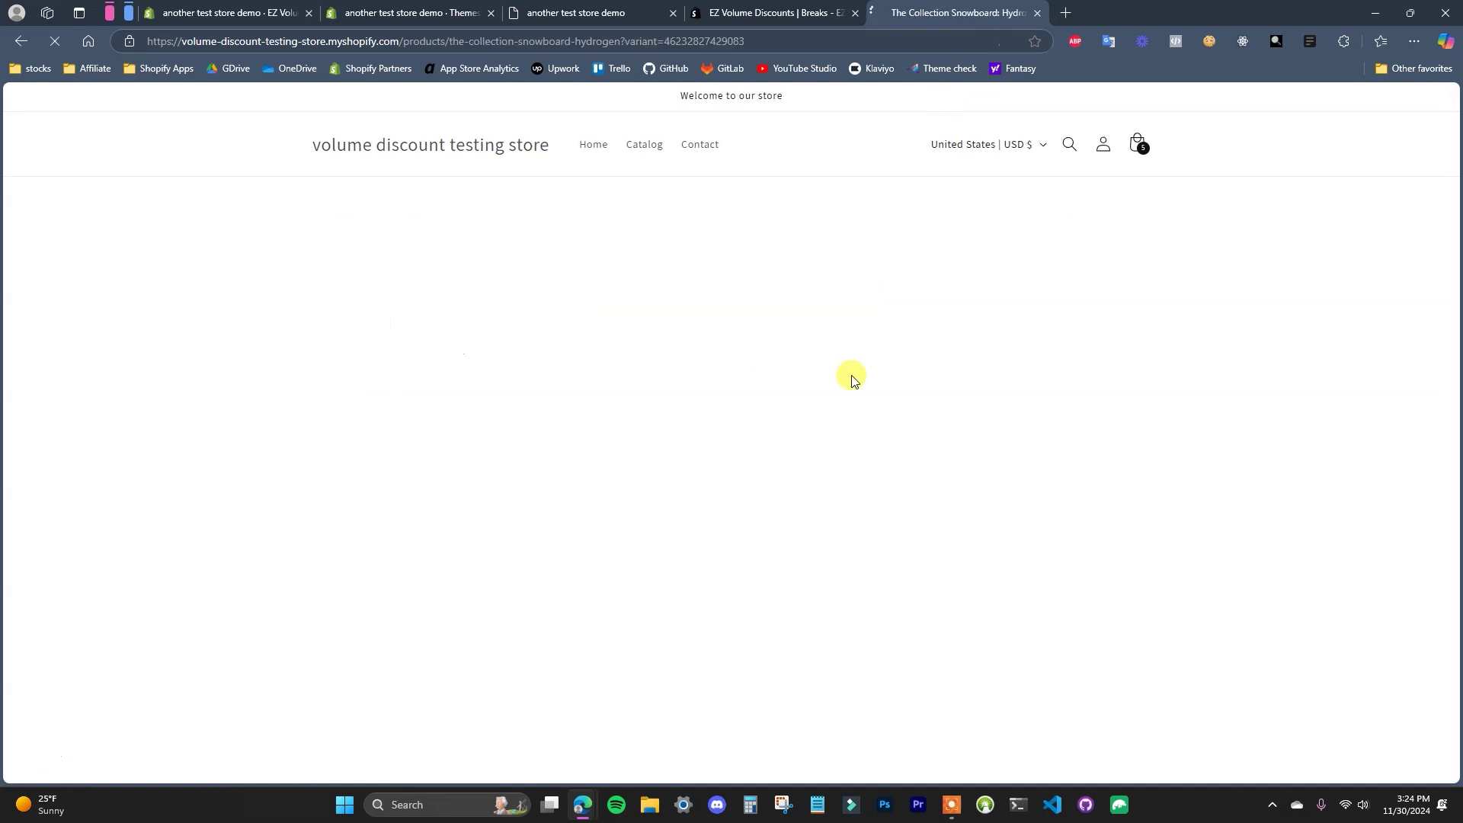
{"action": "left_click", "coordinate": [1060, 561]}
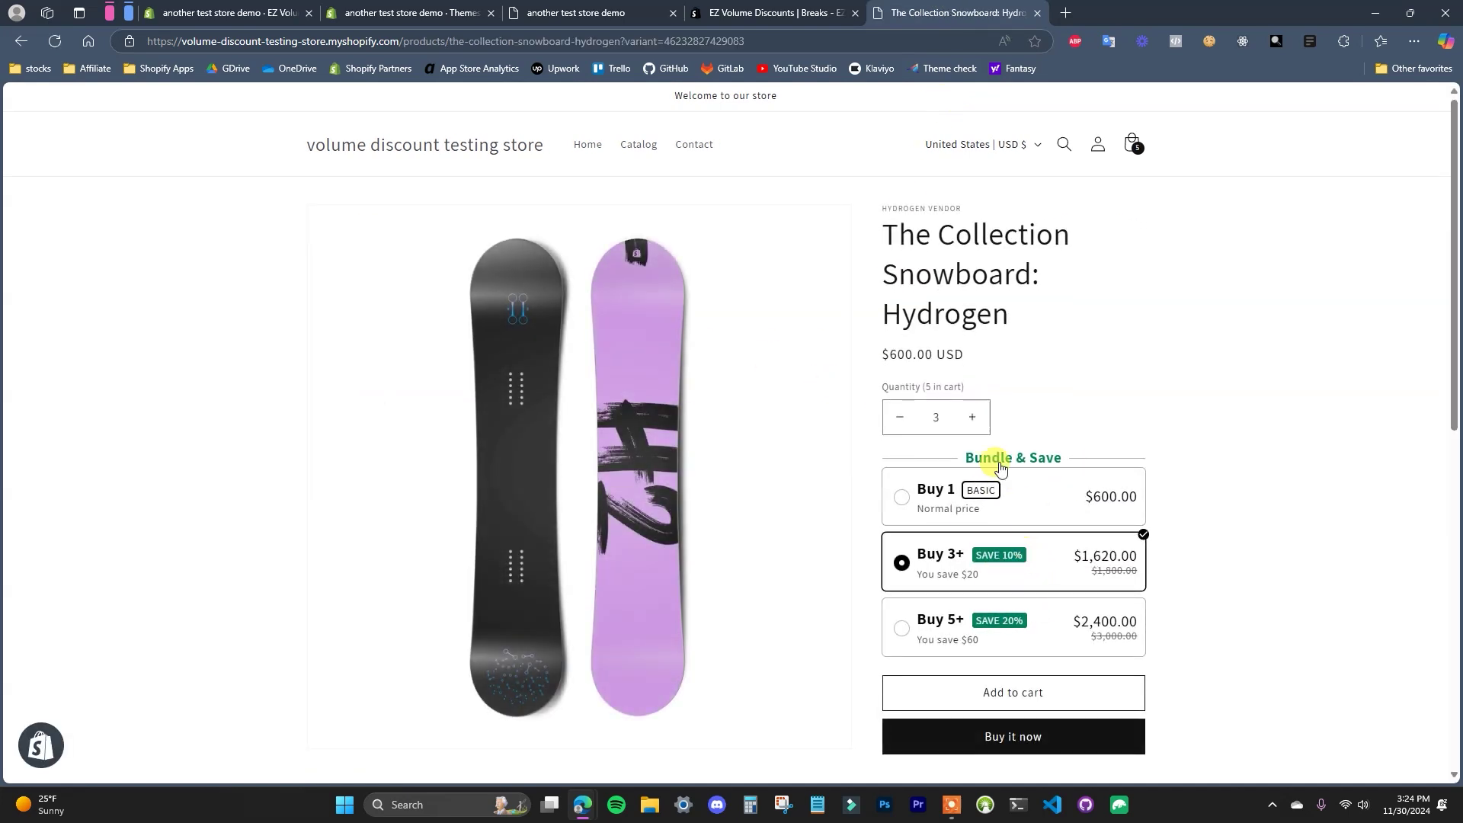
Create a new offer in EZ Volume Discounts in the Shopify admin and name it Offer 1.
{"action": "key", "text": "ctrl+1"}
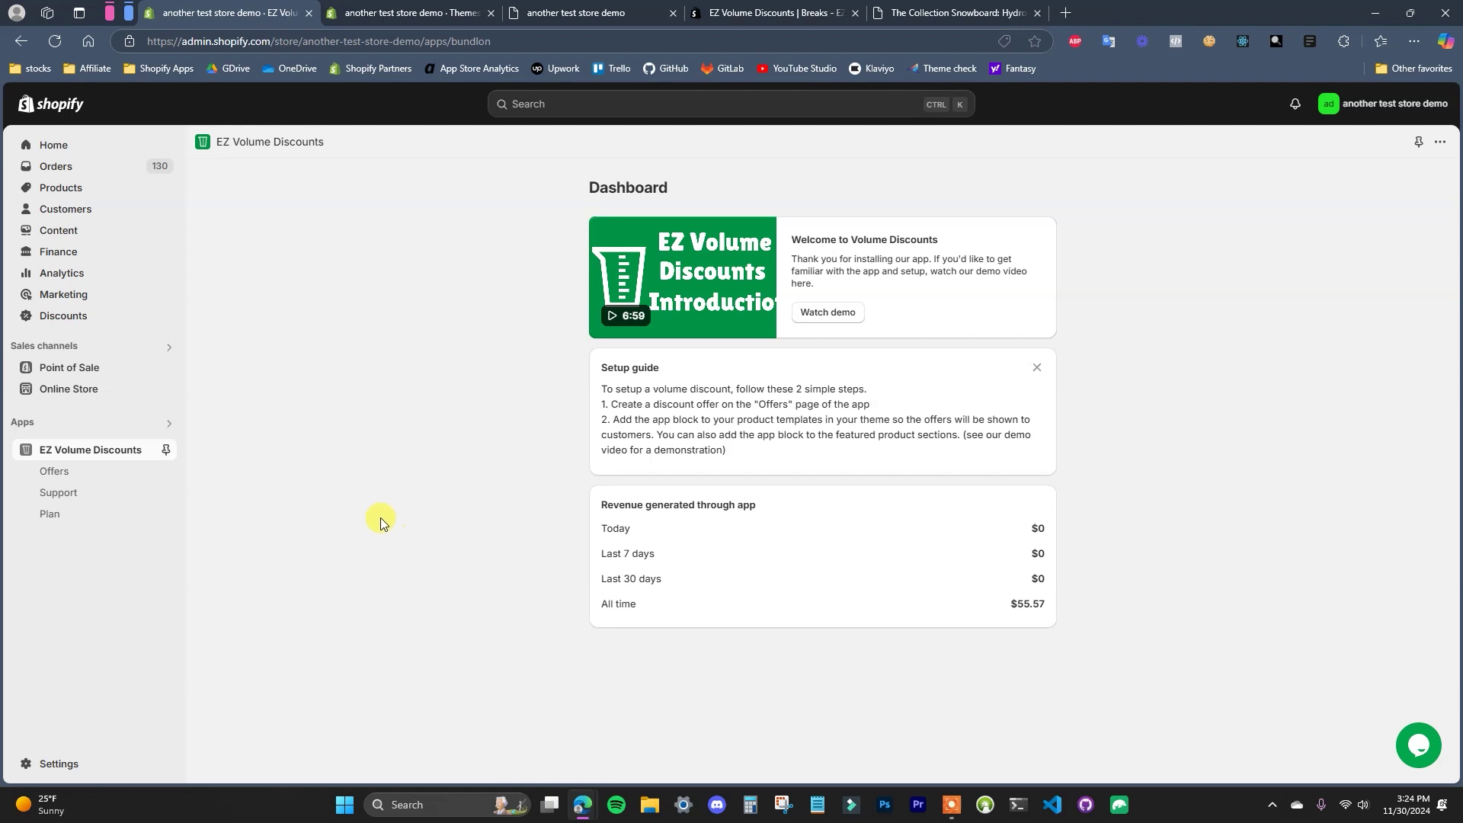
{"action": "left_click", "coordinate": [67, 477]}
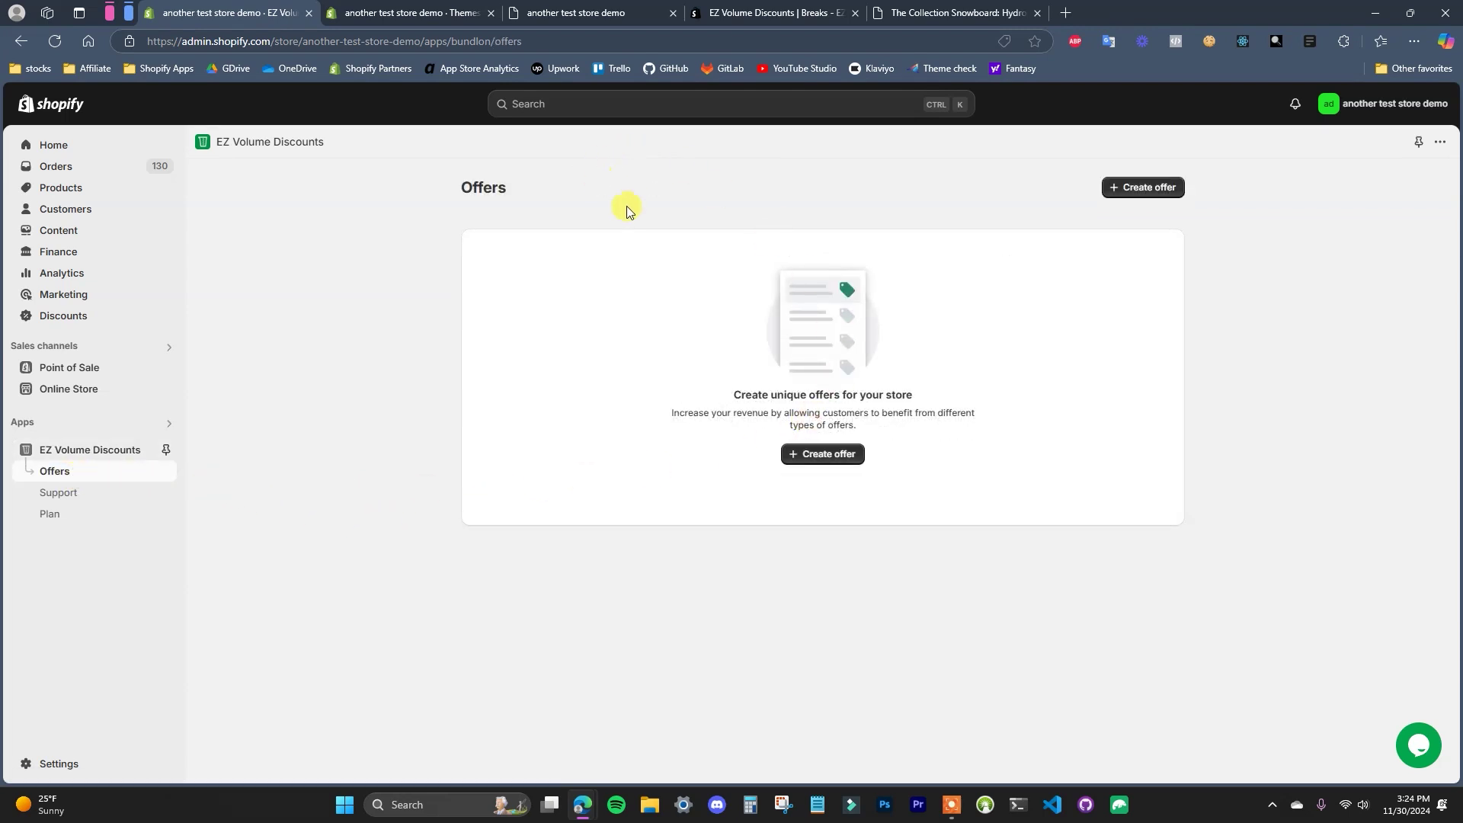
{"action": "left_click", "coordinate": [827, 456]}
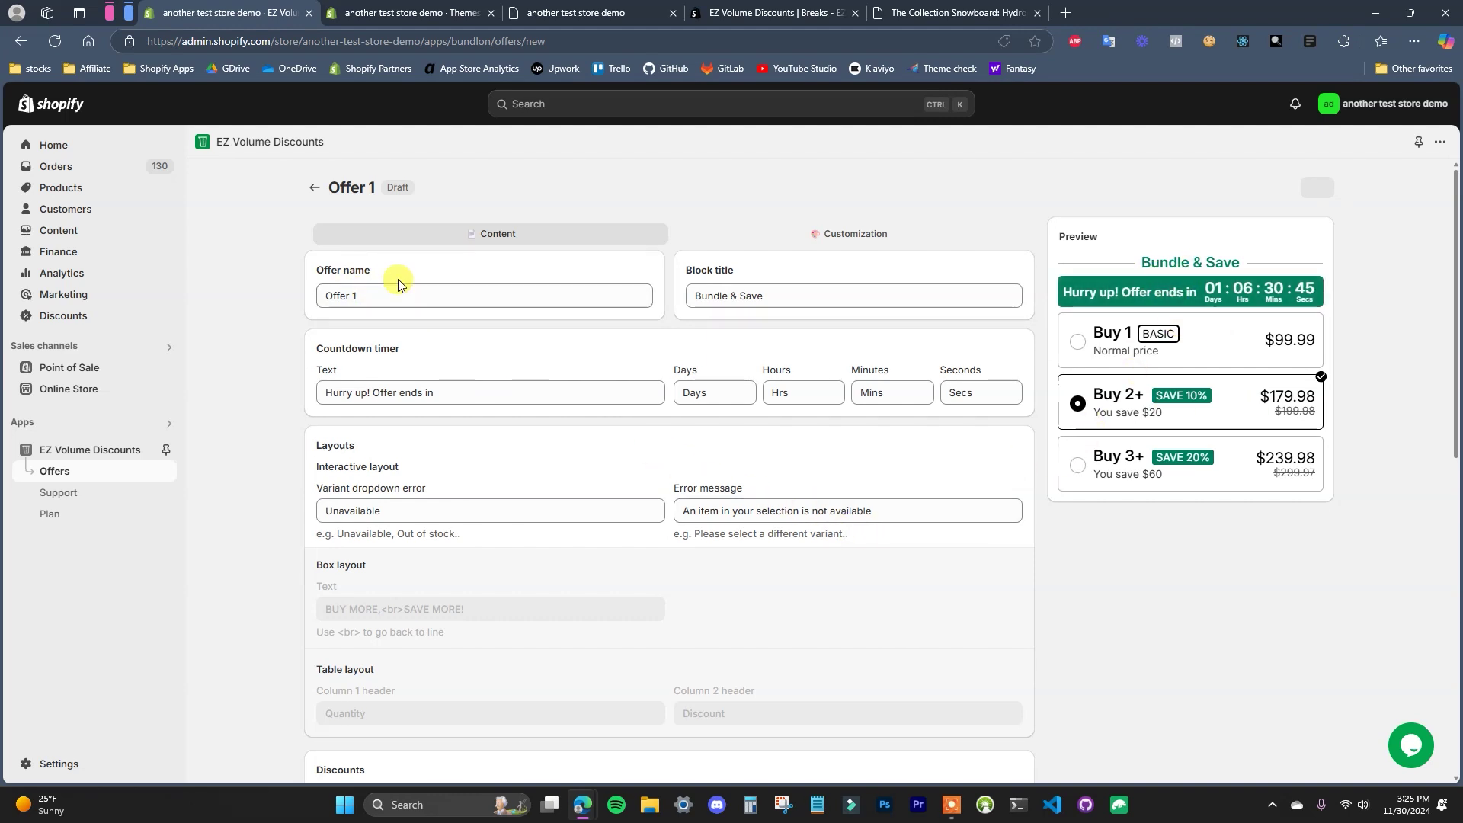
{"action": "triple_click", "coordinate": [355, 296]}
{"action": "key", "text": "BackSpace"}
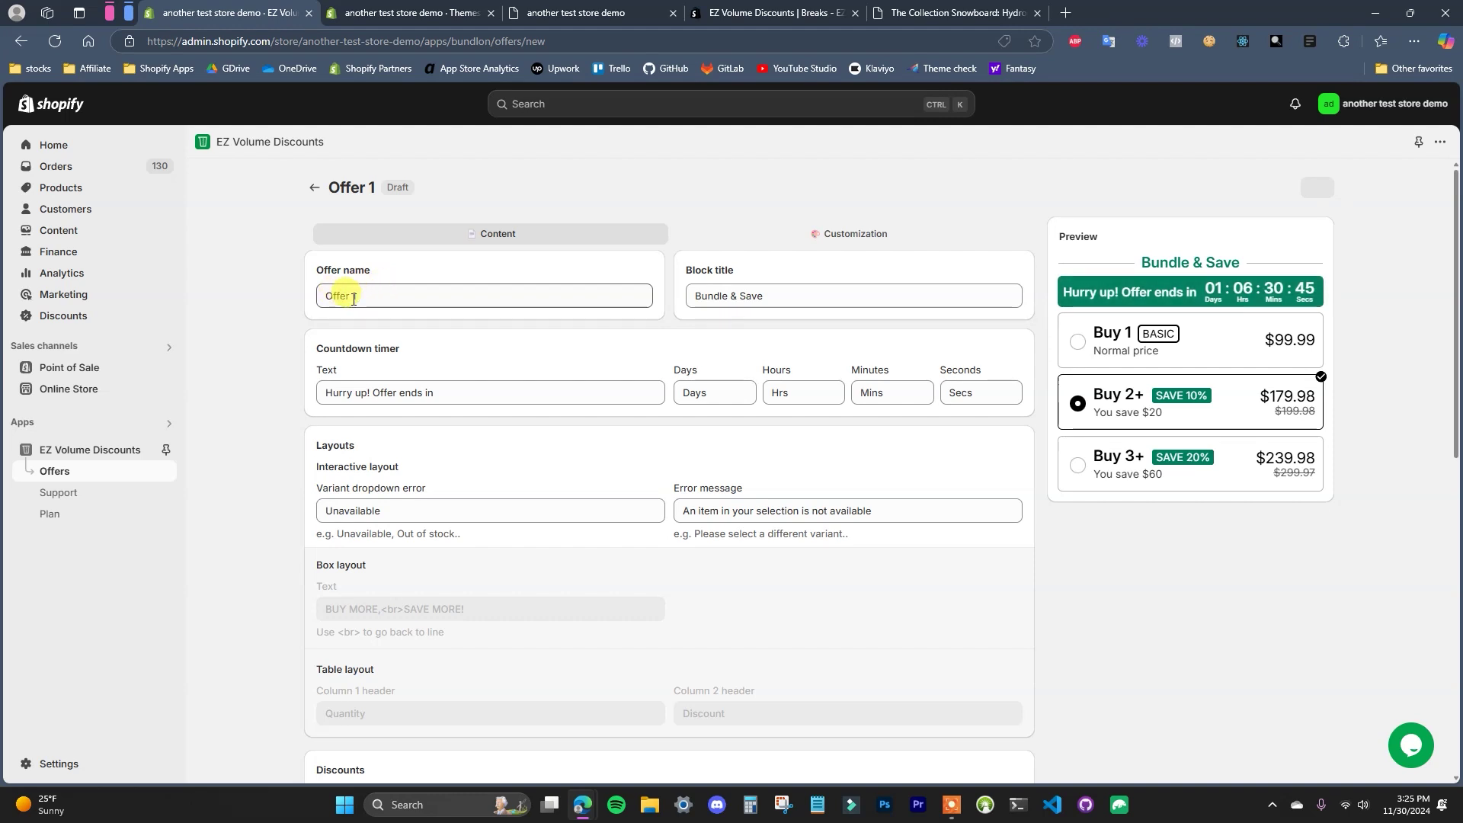
{"action": "type", "text": "Offer 1"}
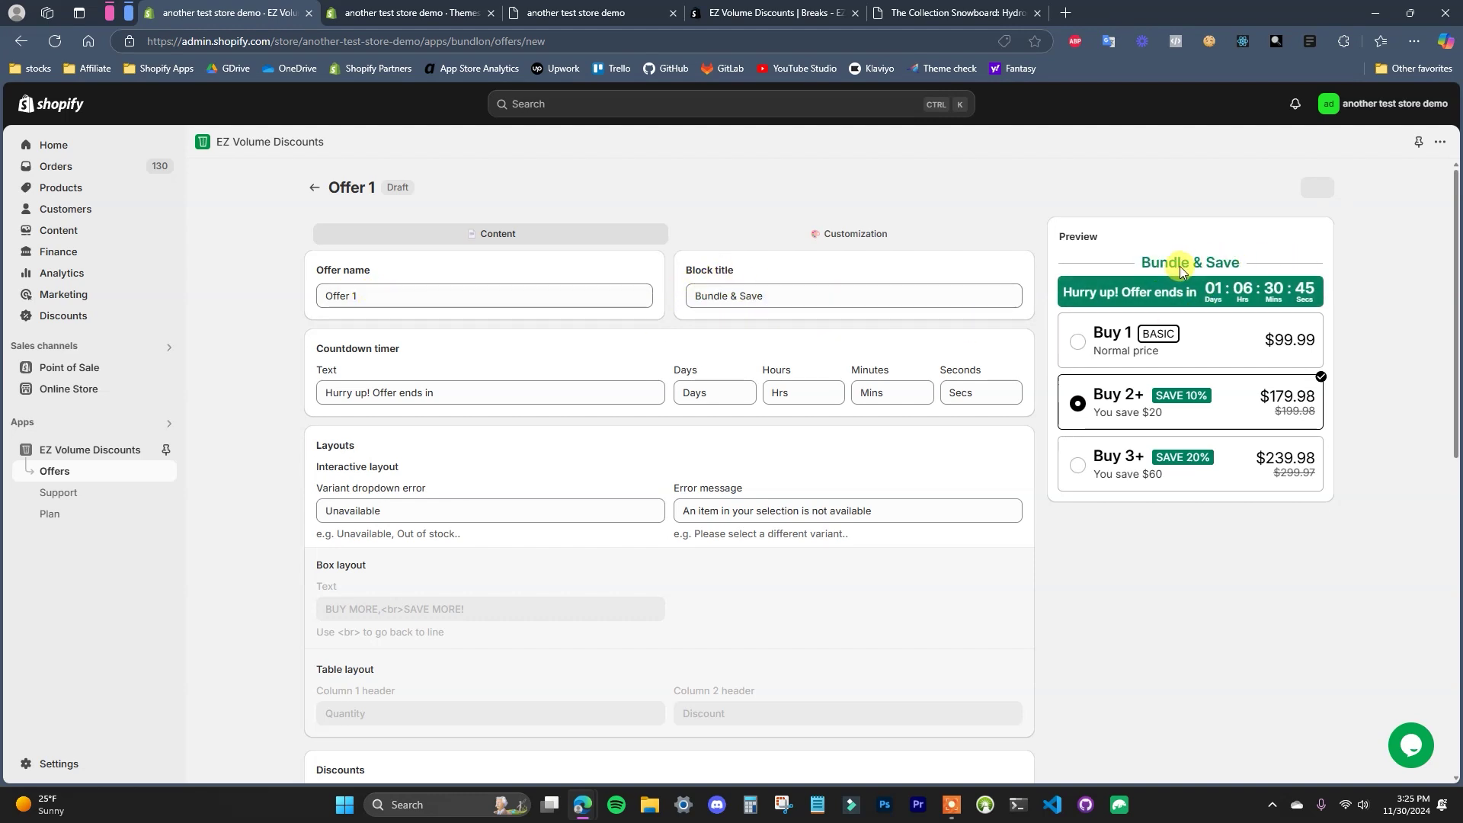
Try the block title "Bundle & Save 1234" and restore it to "Bundle & Save".
{"action": "left_click", "coordinate": [786, 296]}
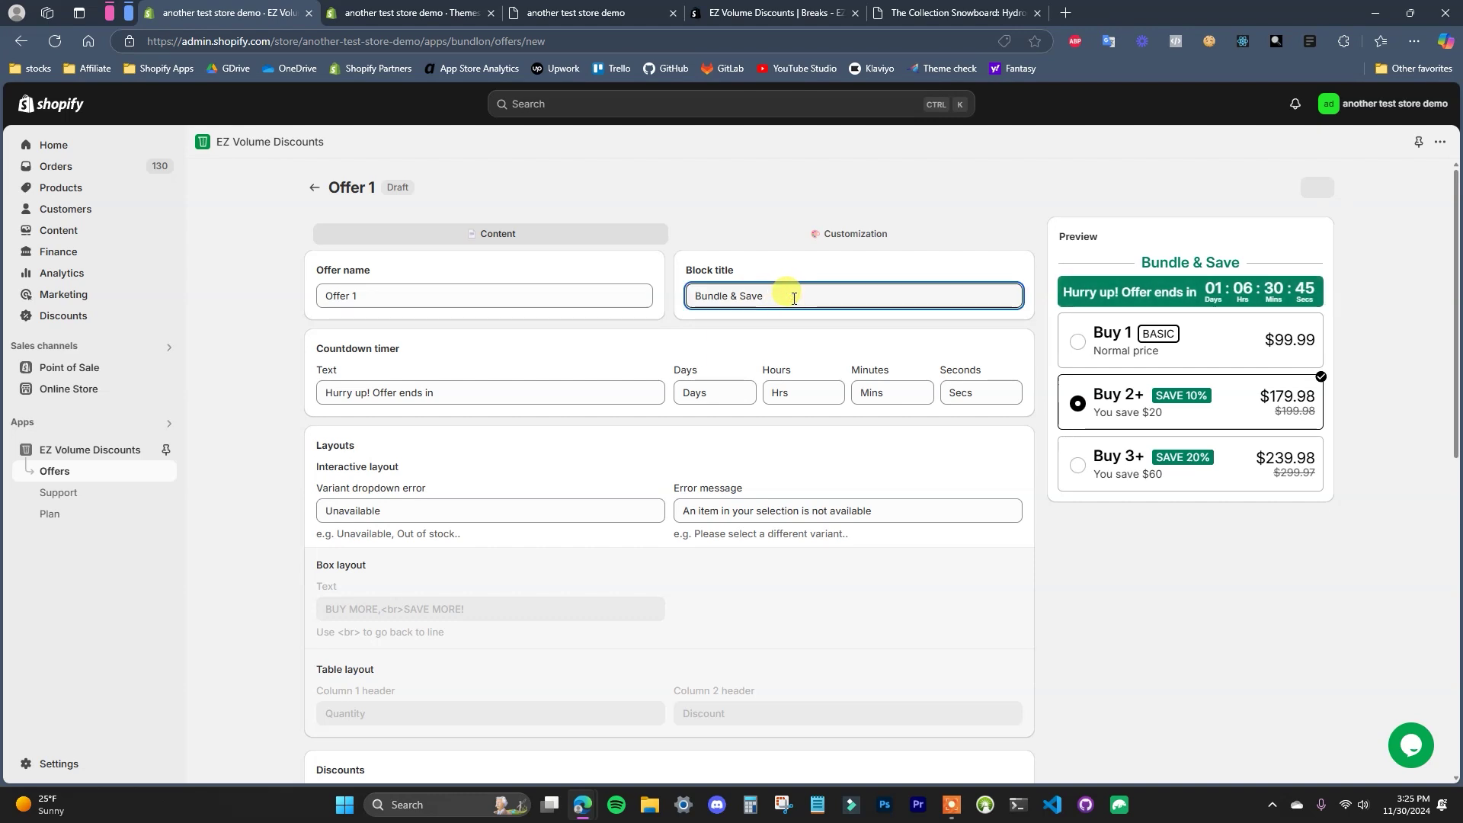
{"action": "type", "text": "1234"}
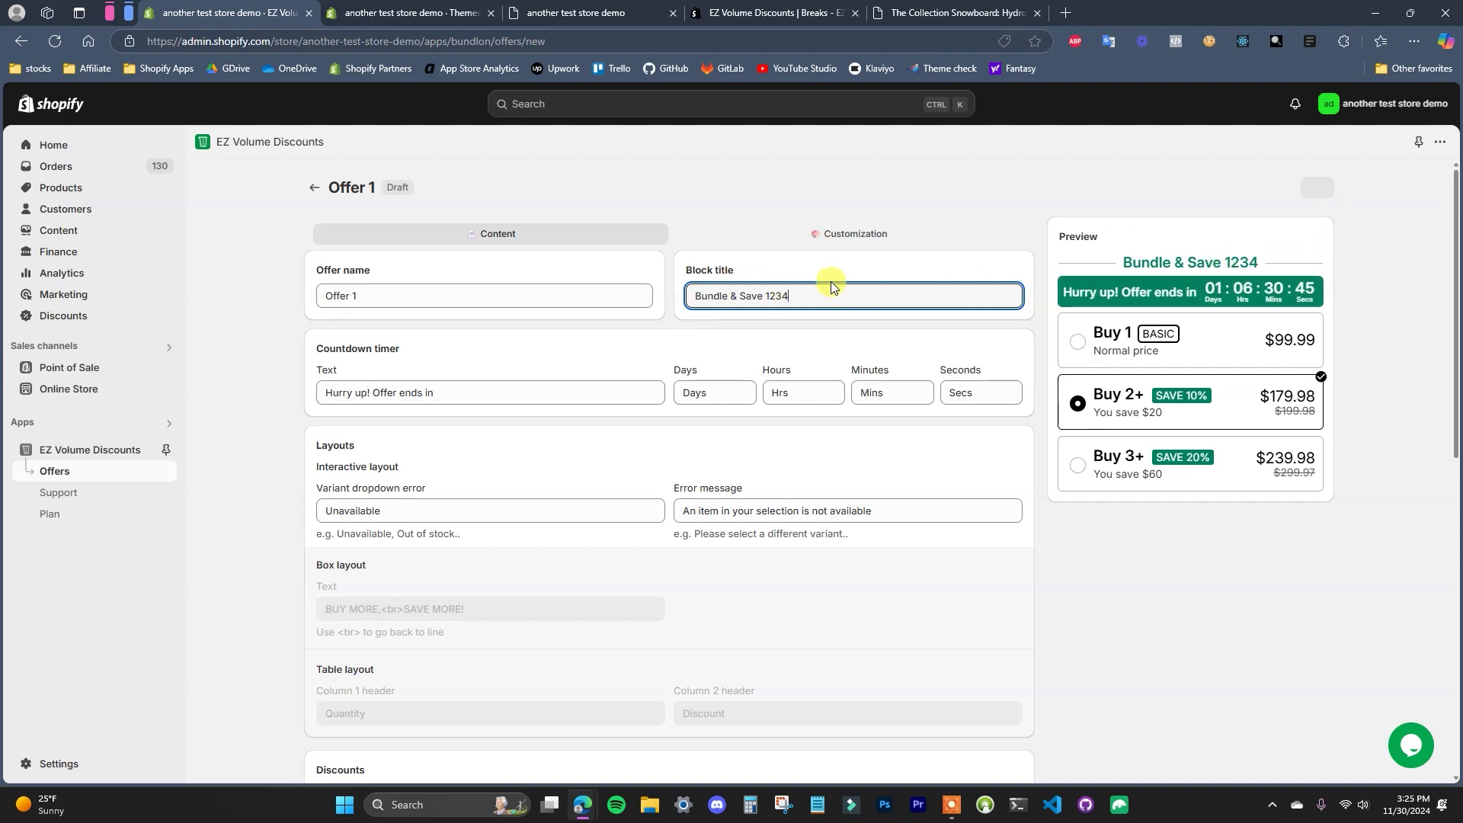
{"action": "key", "text": "BackSpace"}
{"action": "key", "text": "BackSpace"}
{"action": "key", "text": "BackSpace"}
{"action": "key", "text": "BackSpace"}
{"action": "key", "text": "BackSpace"}
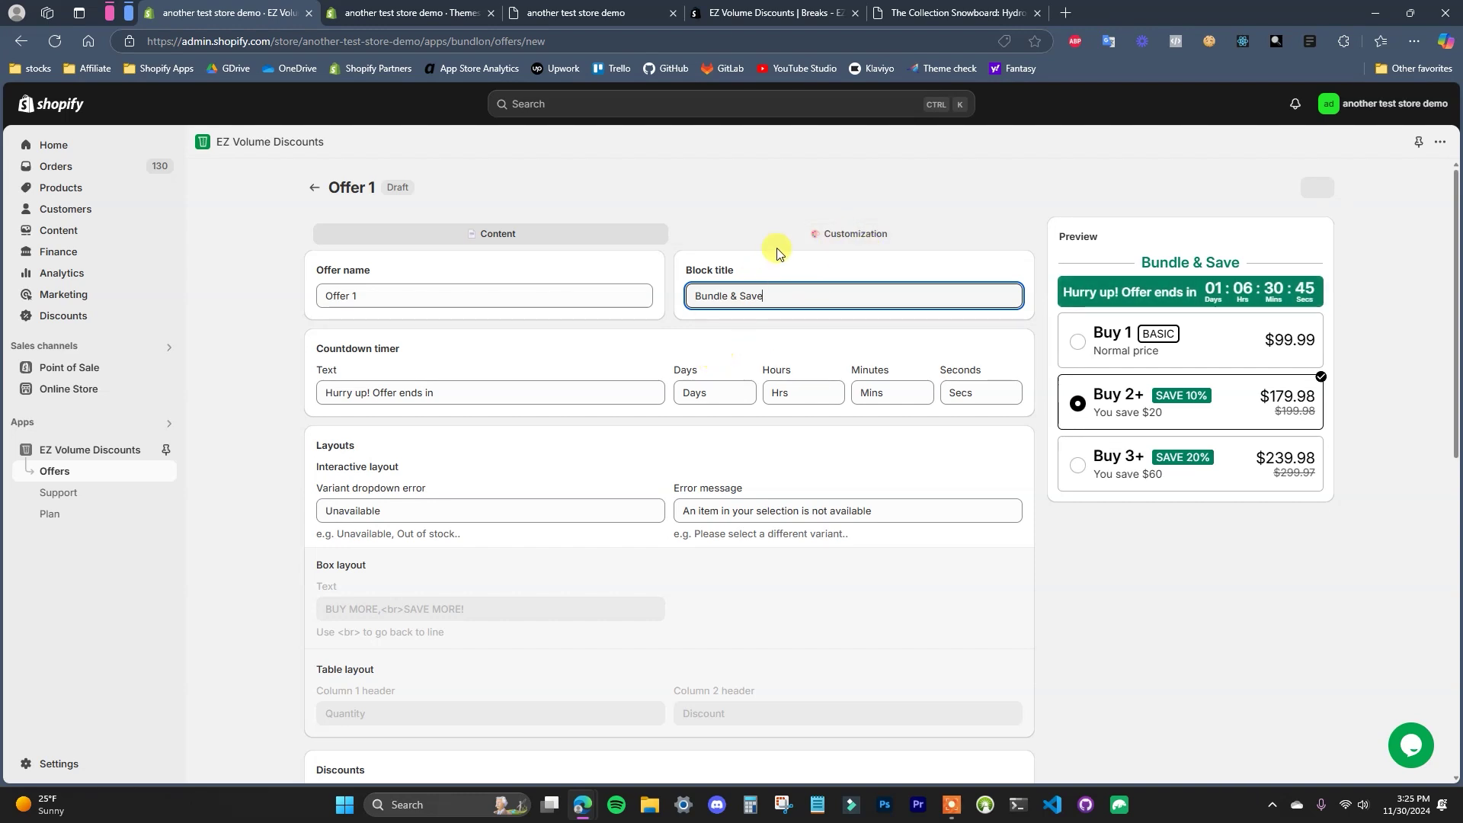
Examine the offer's countdown timer, layout texts and the settings of its three discount tiers.
{"action": "scroll", "coordinate": [733, 317], "scroll_direction": "down", "scroll_amount": 2}
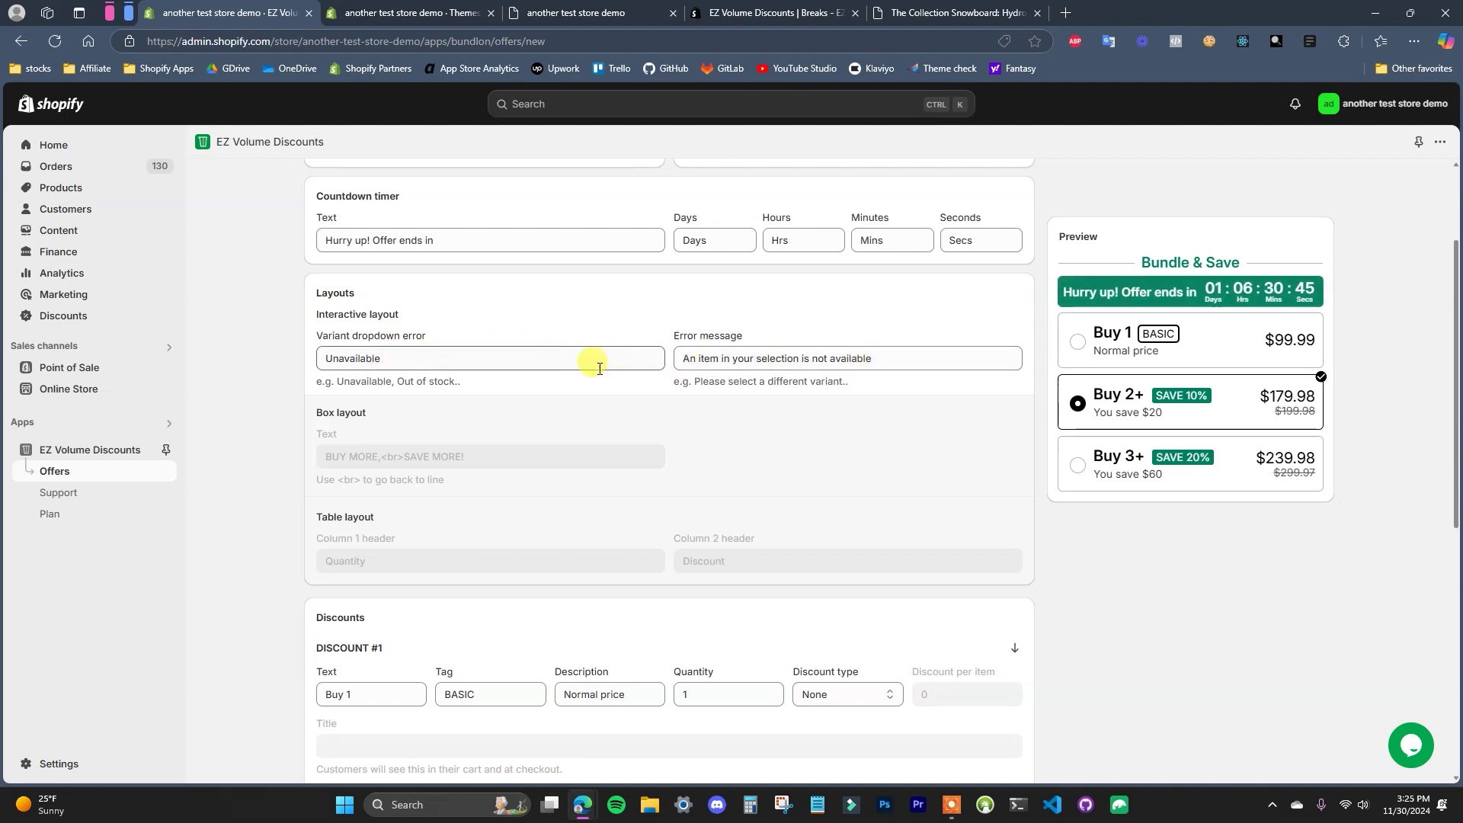
{"action": "scroll", "coordinate": [679, 359], "scroll_direction": "down", "scroll_amount": 1}
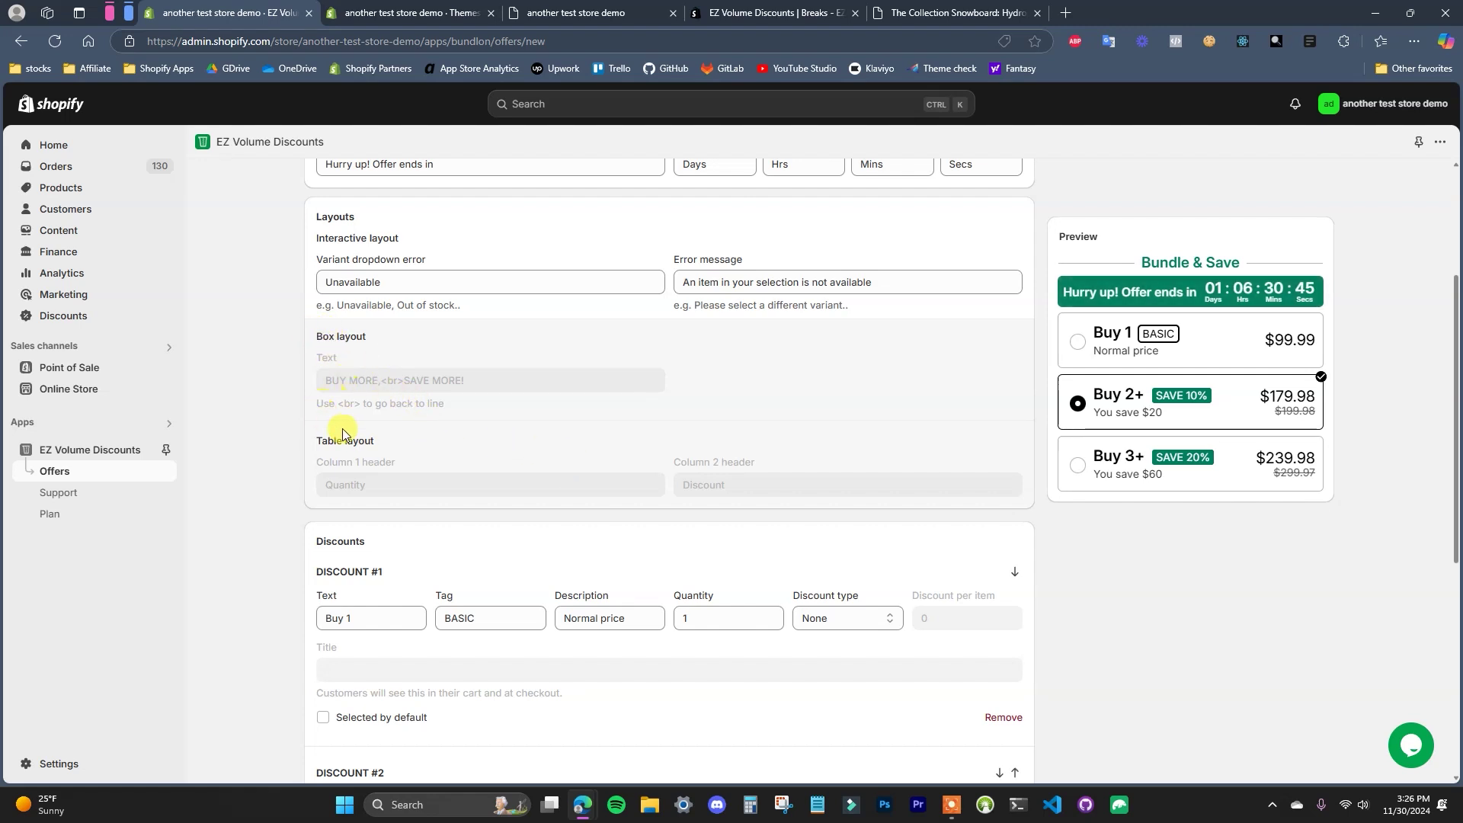
{"action": "scroll", "coordinate": [482, 467], "scroll_direction": "up", "scroll_amount": 2}
{"action": "scroll", "coordinate": [650, 418], "scroll_direction": "down", "scroll_amount": 1}
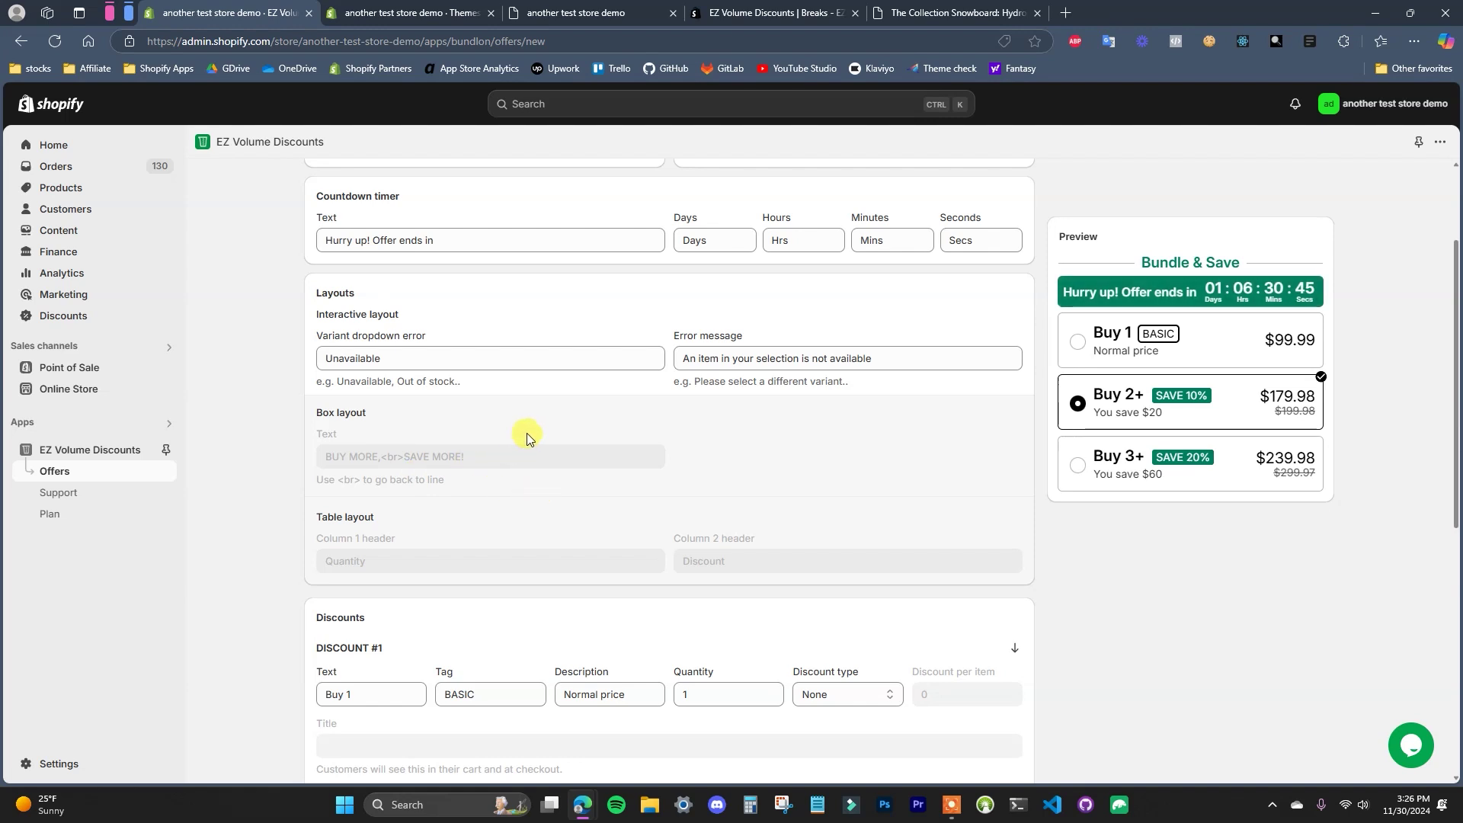
{"action": "scroll", "coordinate": [527, 438], "scroll_direction": "down", "scroll_amount": 4}
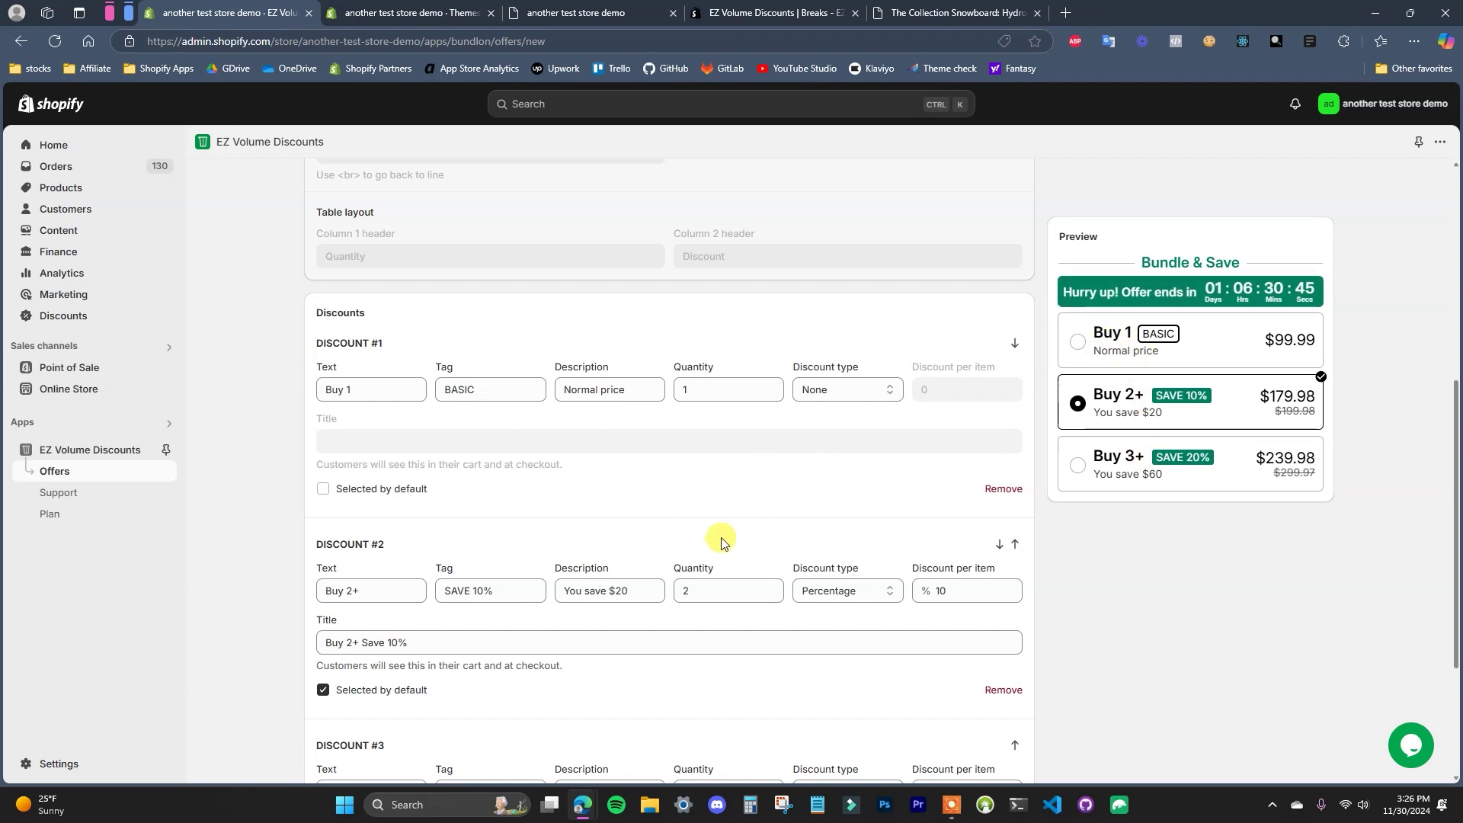
{"action": "scroll", "coordinate": [587, 496], "scroll_direction": "down", "scroll_amount": 2}
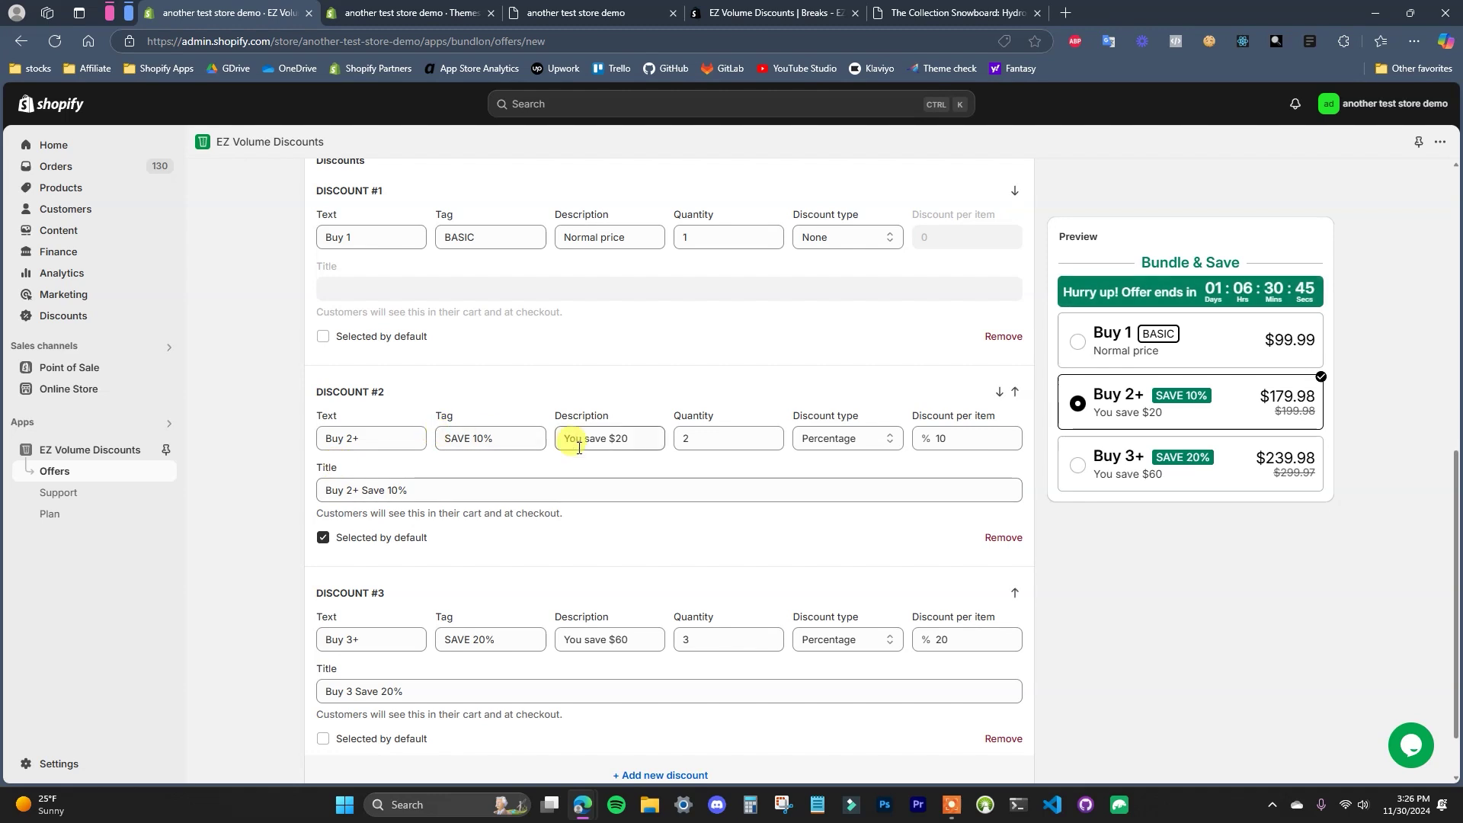
{"action": "scroll", "coordinate": [458, 570], "scroll_direction": "down", "scroll_amount": 1}
{"action": "scroll", "coordinate": [534, 564], "scroll_direction": "up", "scroll_amount": 1}
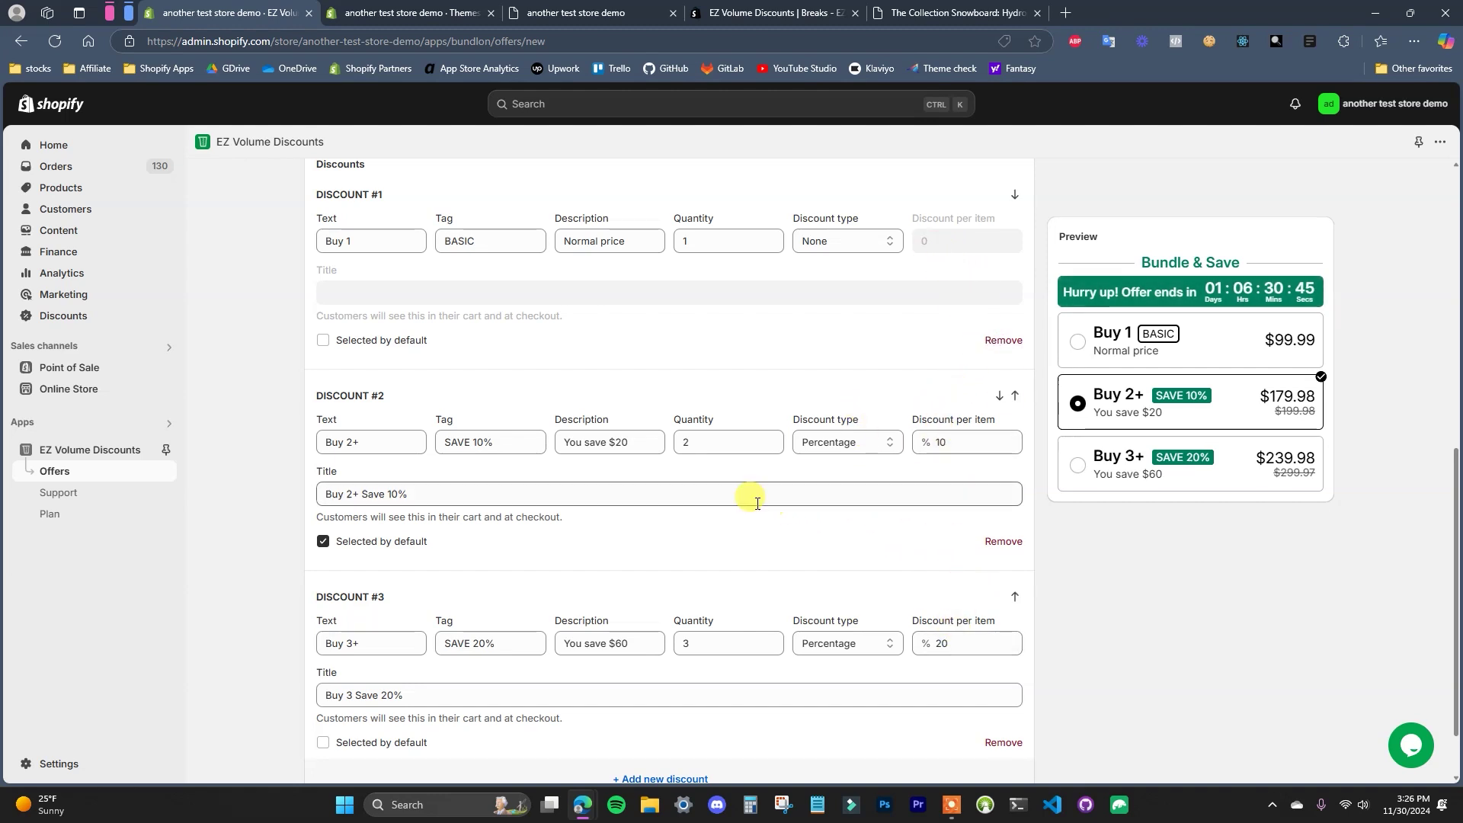
{"action": "scroll", "coordinate": [724, 488], "scroll_direction": "down", "scroll_amount": 1}
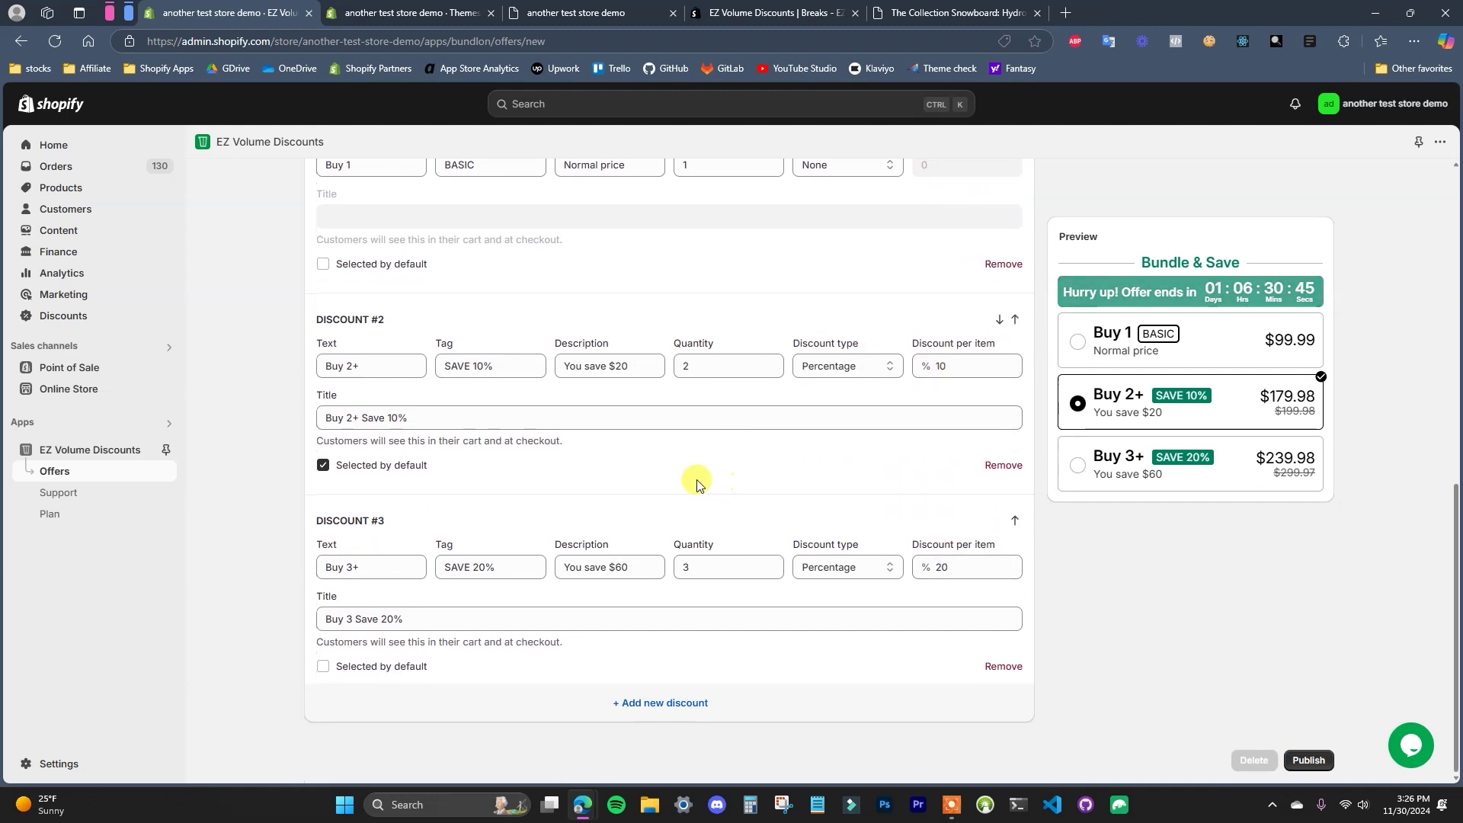
Add a fourth discount to the offer with the text Buy 4+ and the tag Save 30%.
{"action": "left_click", "coordinate": [660, 703]}
{"action": "scroll", "coordinate": [611, 680], "scroll_direction": "down", "scroll_amount": 1}
{"action": "left_click", "coordinate": [373, 695]}
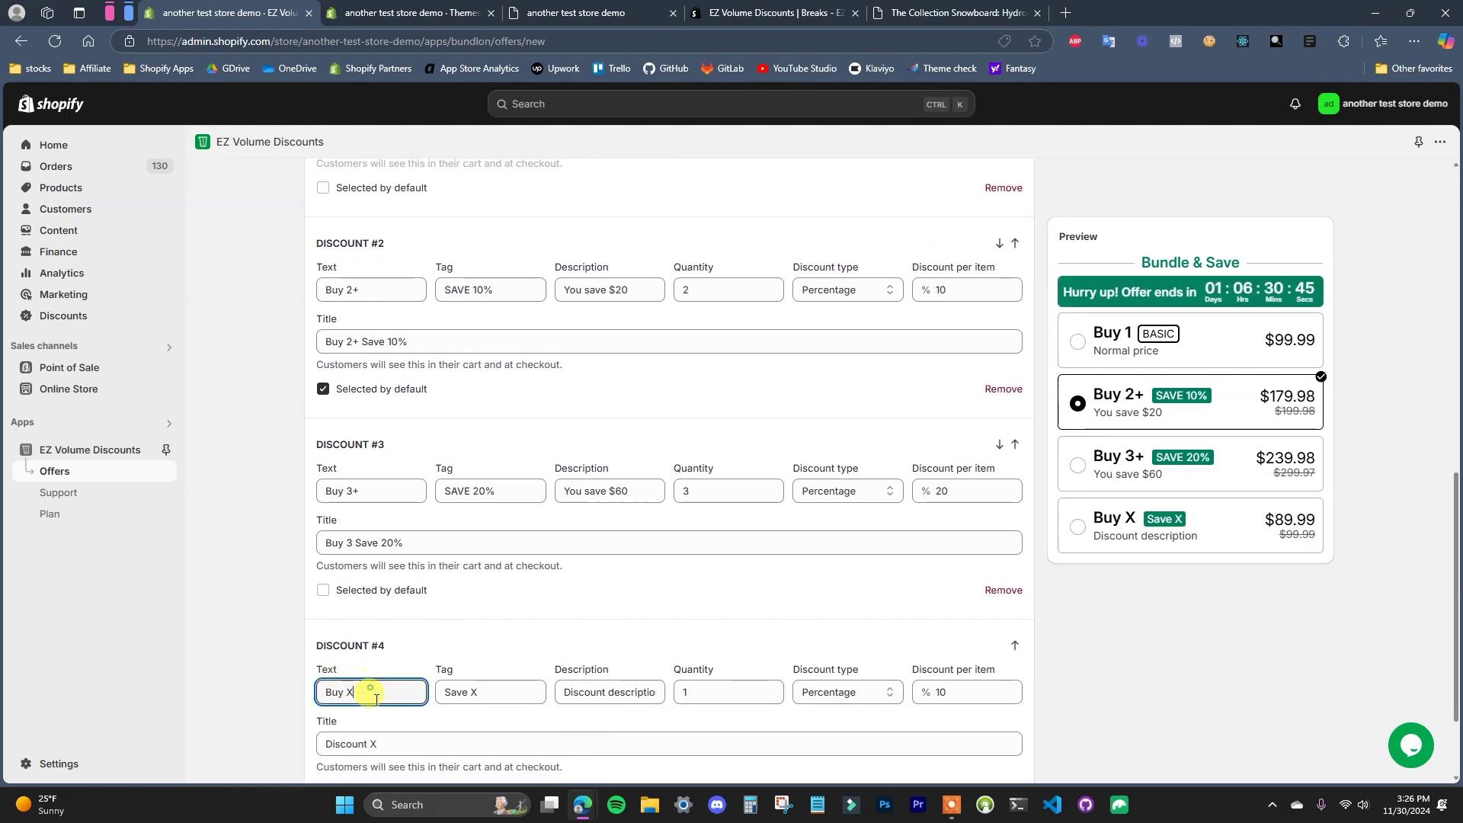
{"action": "type", "text": "4+"}
{"action": "left_click", "coordinate": [509, 692]}
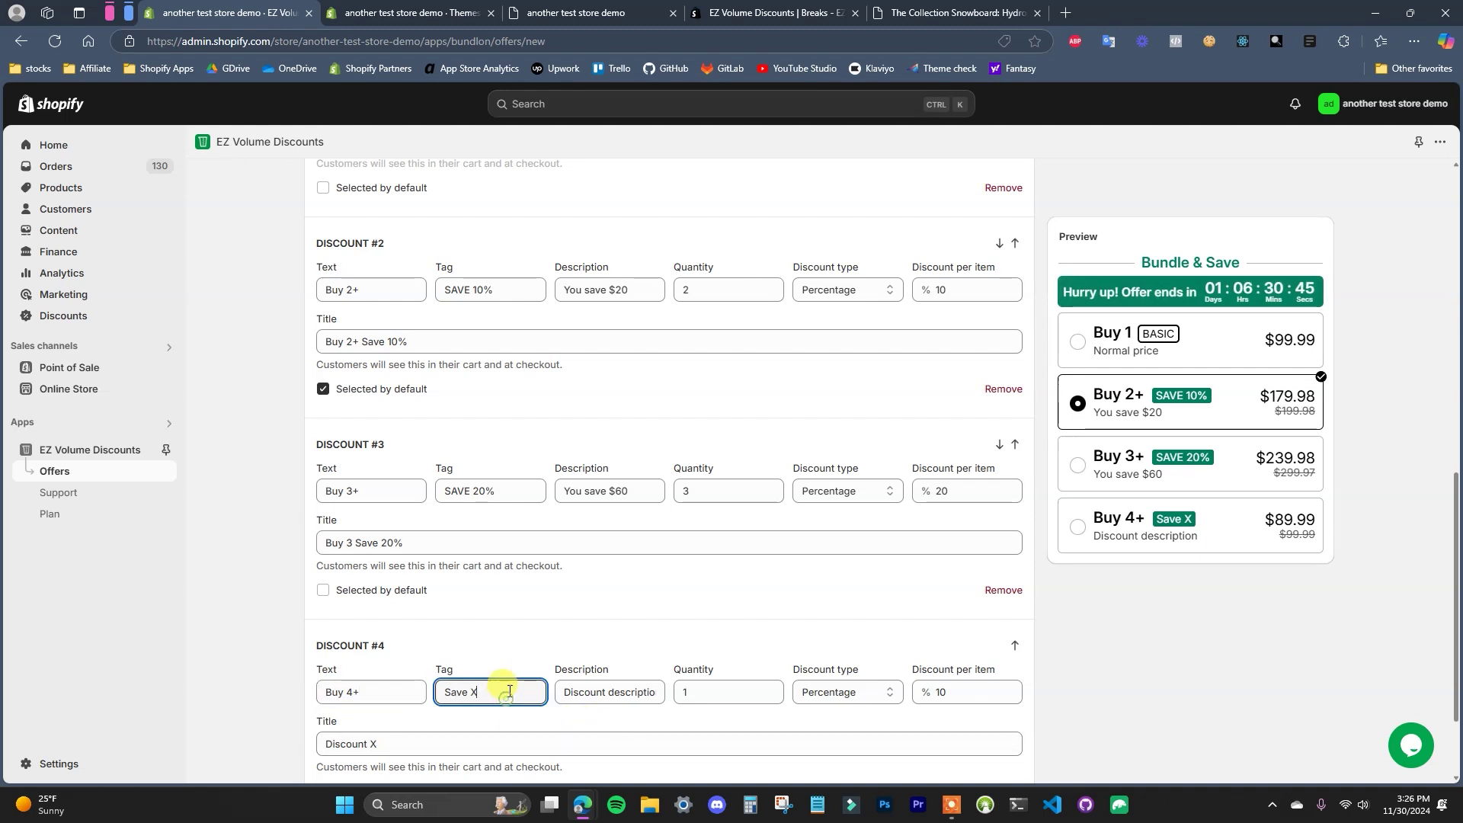
{"action": "type", "text": "30%"}
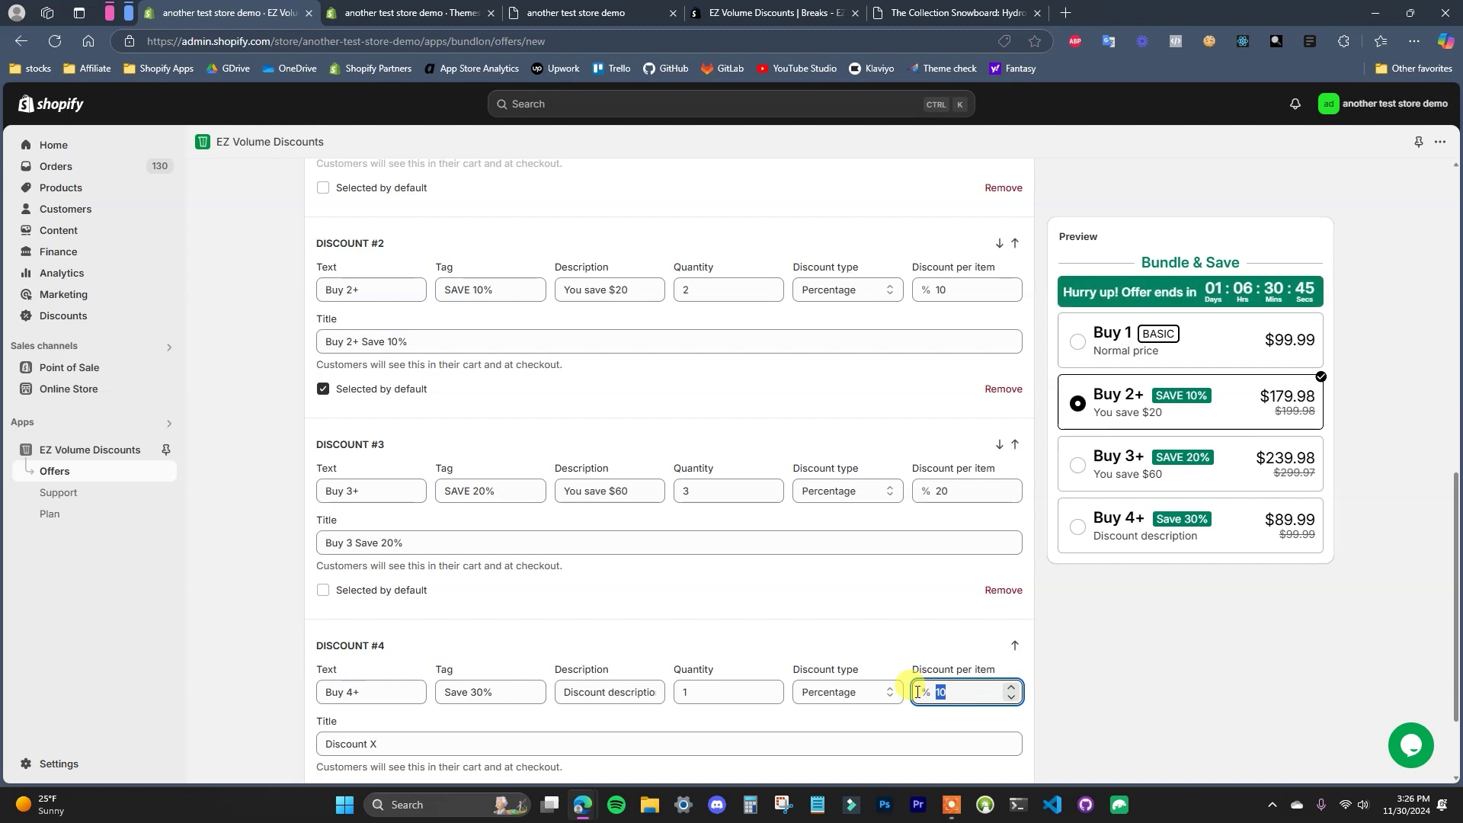
Set discount #4's quantity to 4 and its discount per item to 30%.
{"action": "left_click", "coordinate": [706, 692]}
{"action": "double_click", "coordinate": [697, 691]}
{"action": "type", "text": "4"}
{"action": "left_click", "coordinate": [1107, 700]}
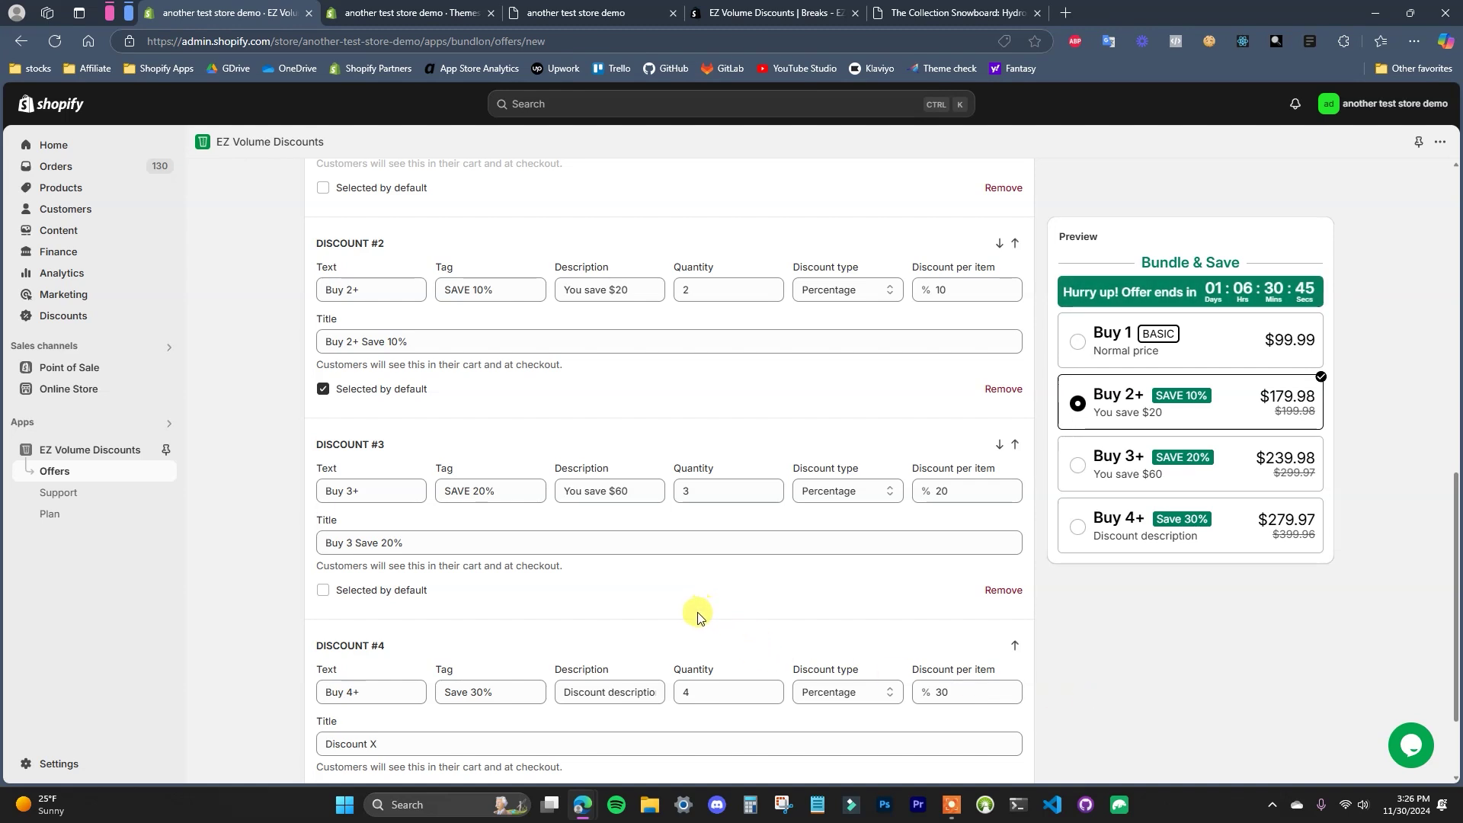
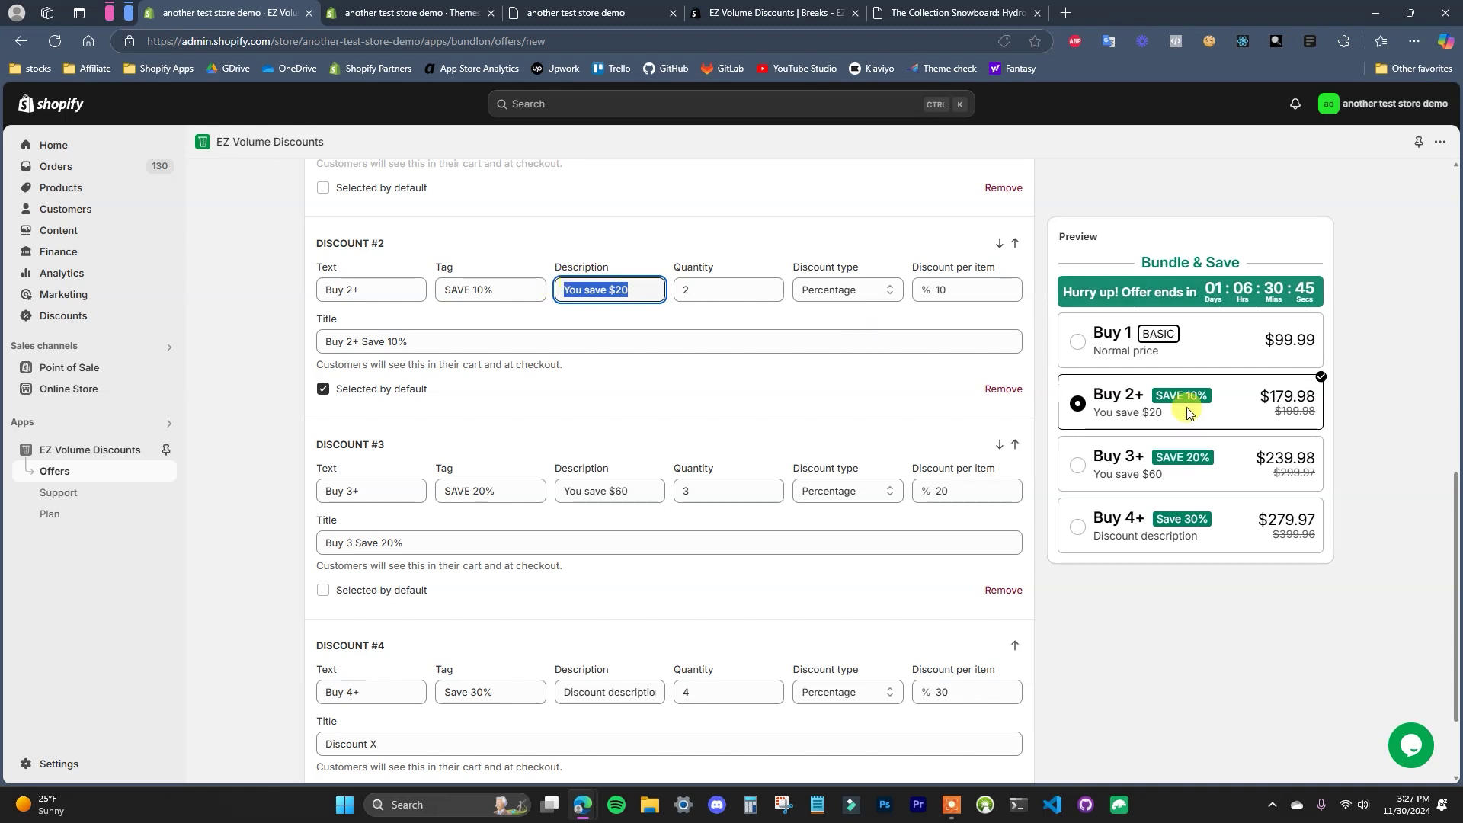
Examine discount #2's quantity and text and the choices available for its discount type.
{"action": "left_click", "coordinate": [699, 298]}
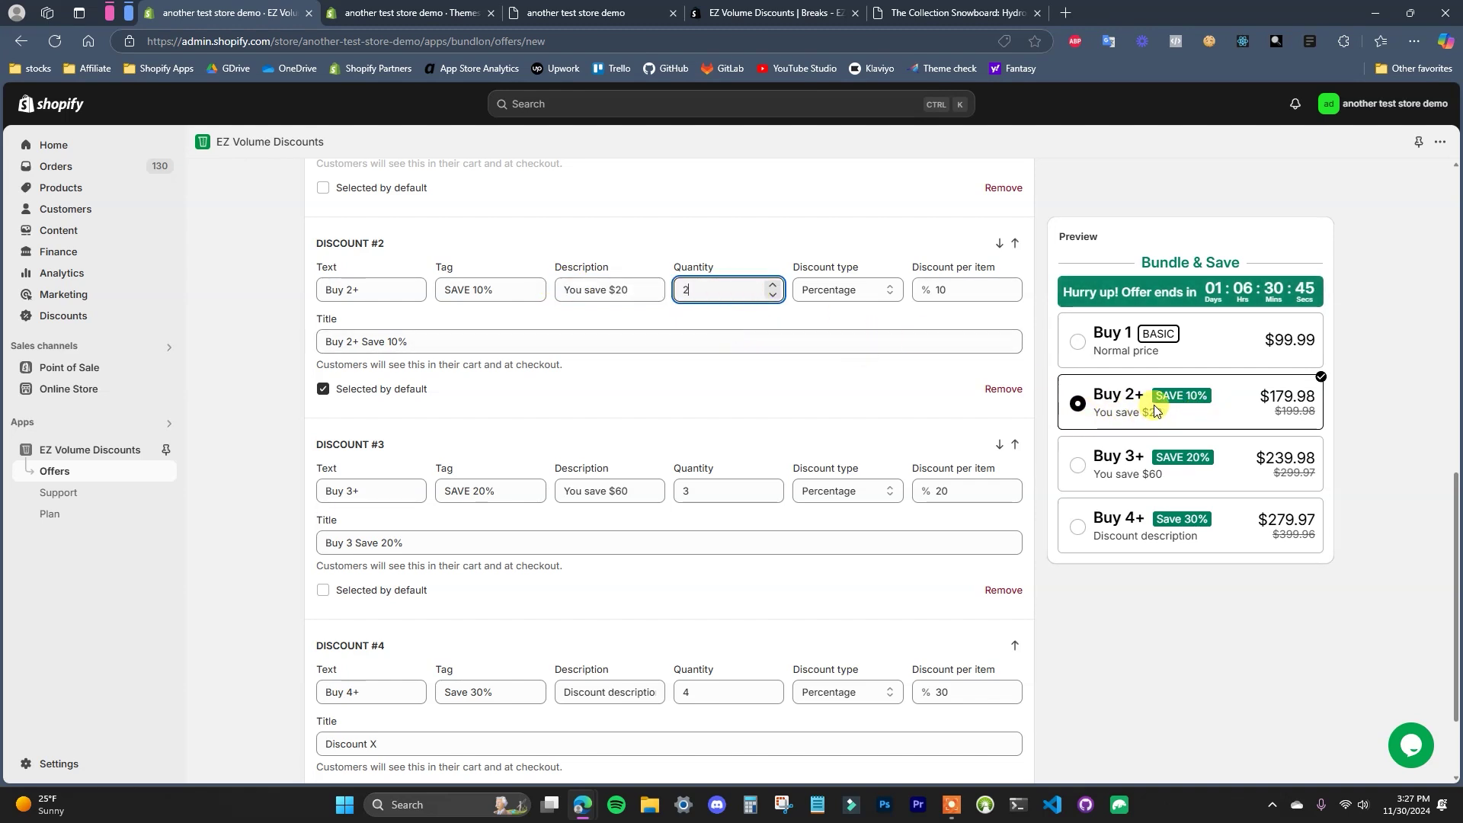
{"action": "left_click", "coordinate": [773, 287]}
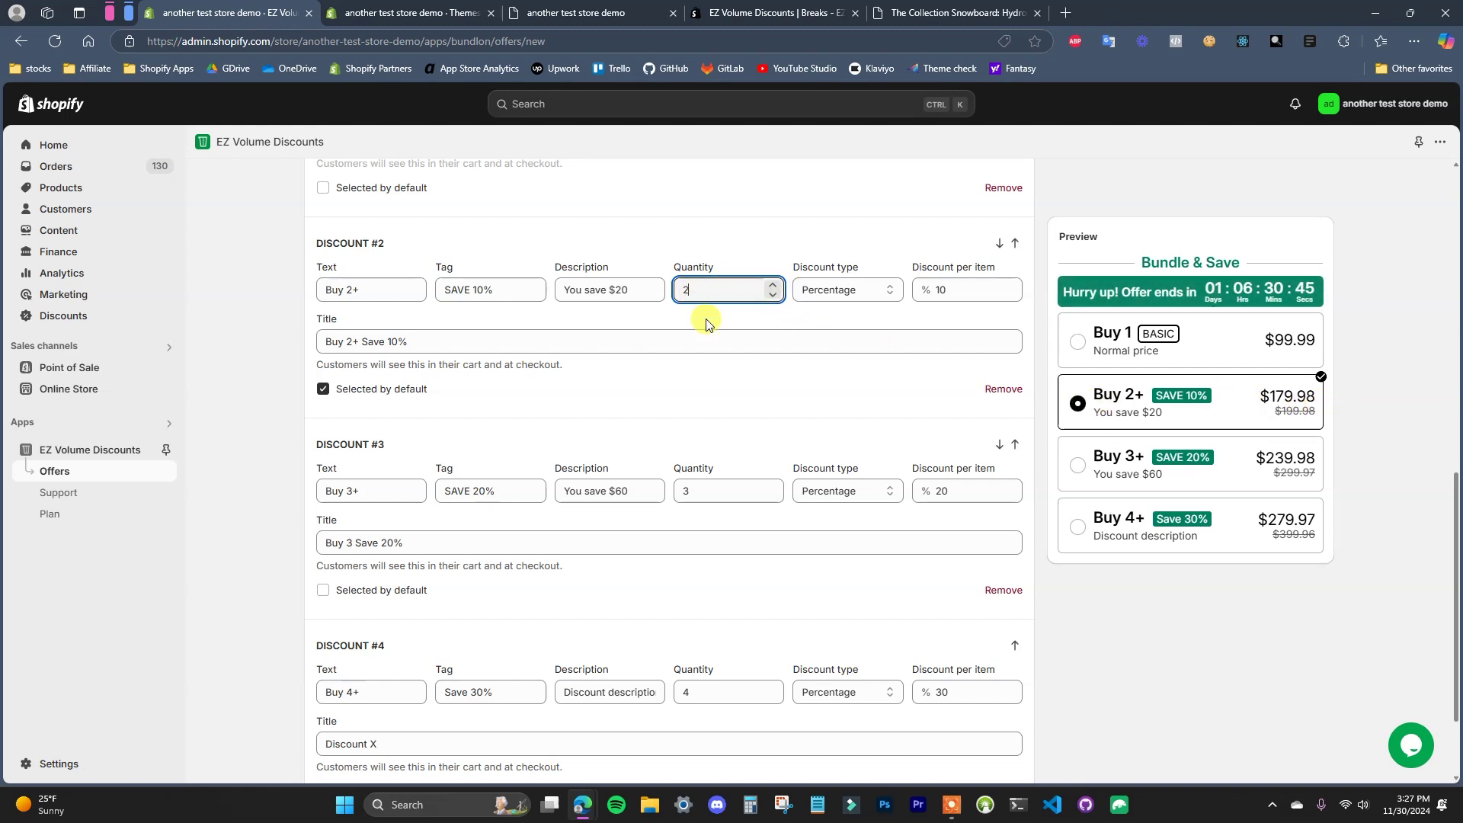
{"action": "triple_click", "coordinate": [369, 290]}
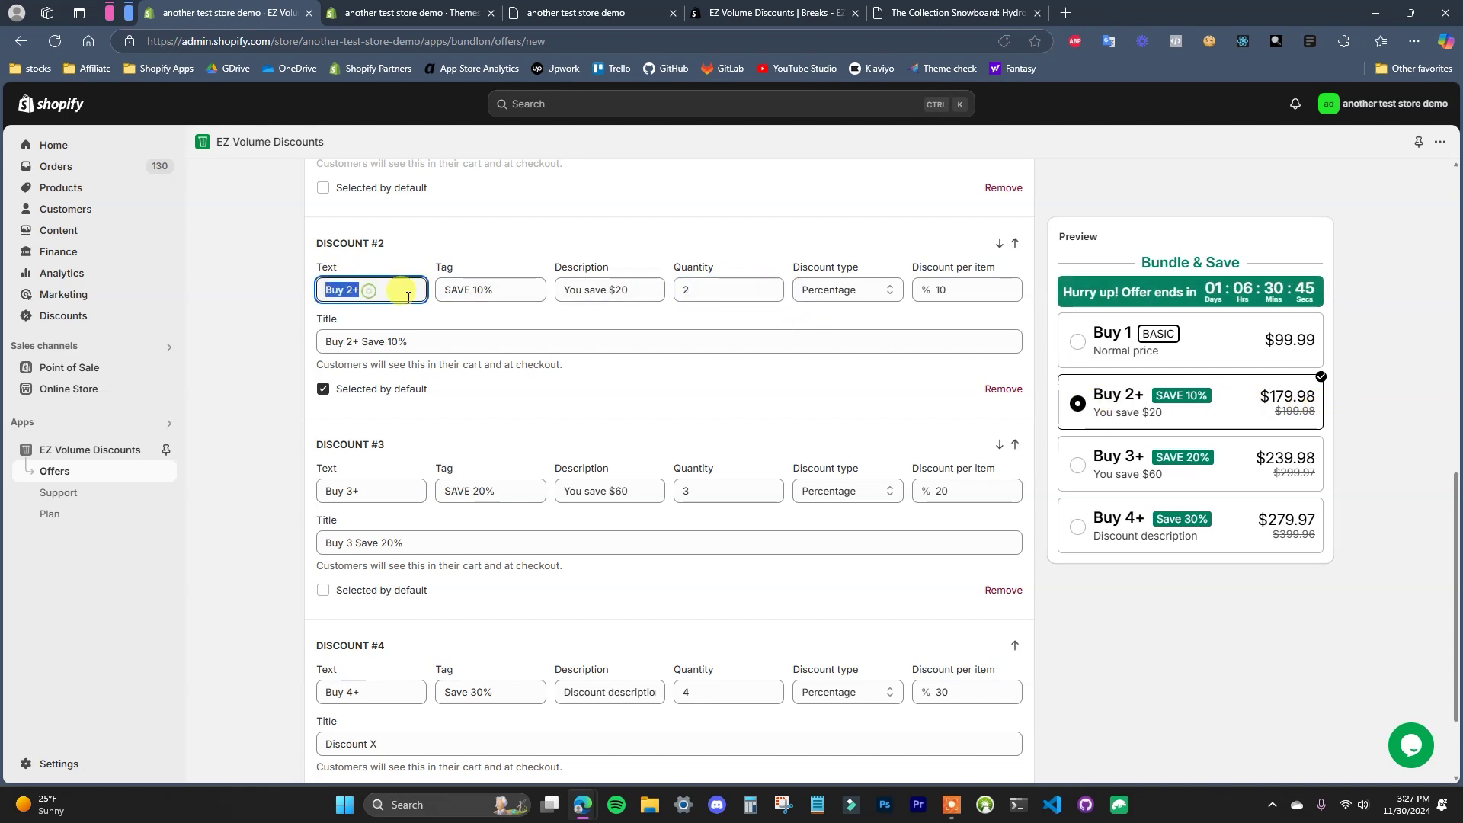
{"action": "left_click", "coordinate": [872, 291]}
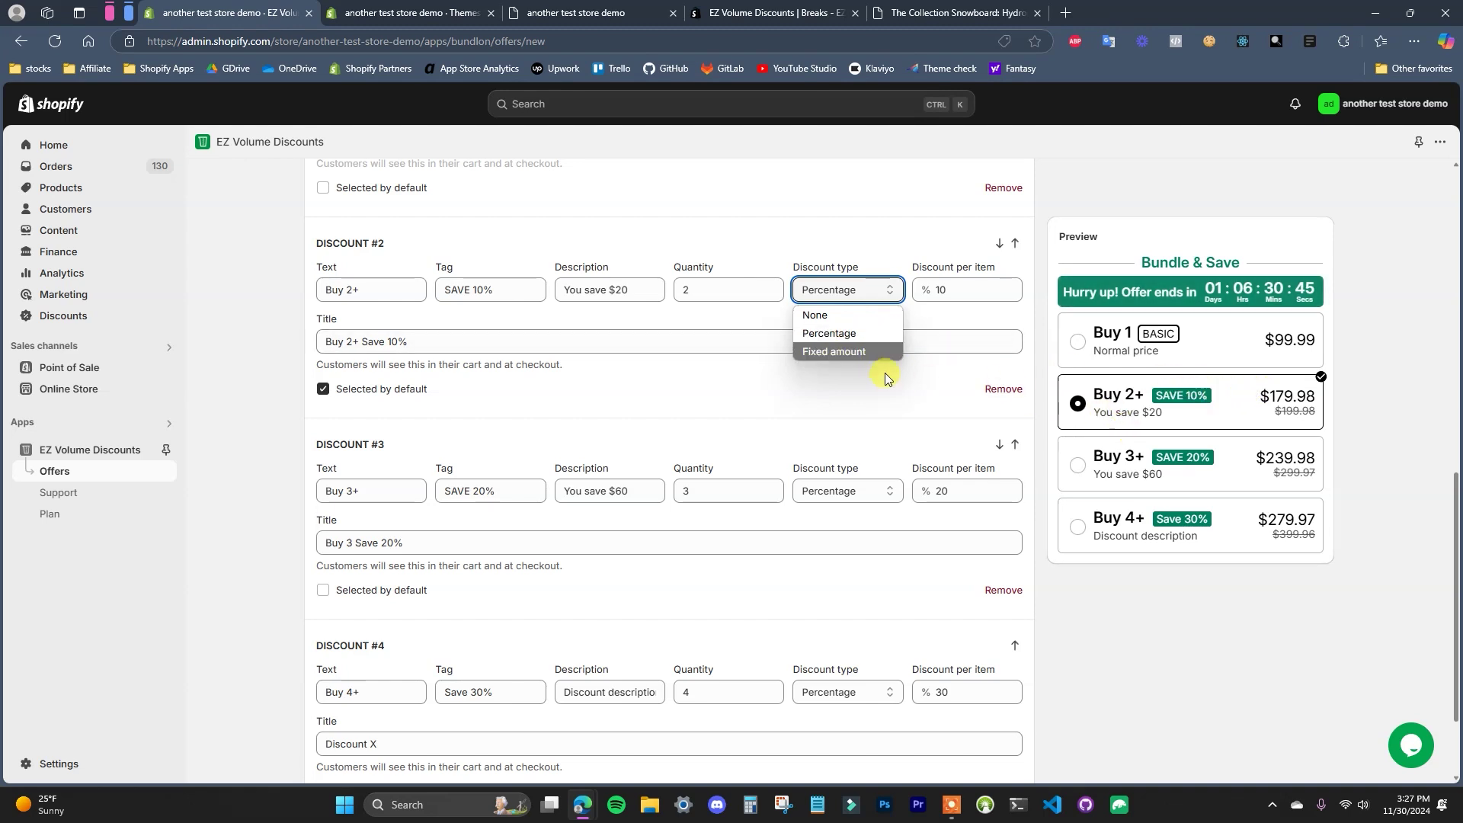
{"action": "left_click", "coordinate": [789, 246]}
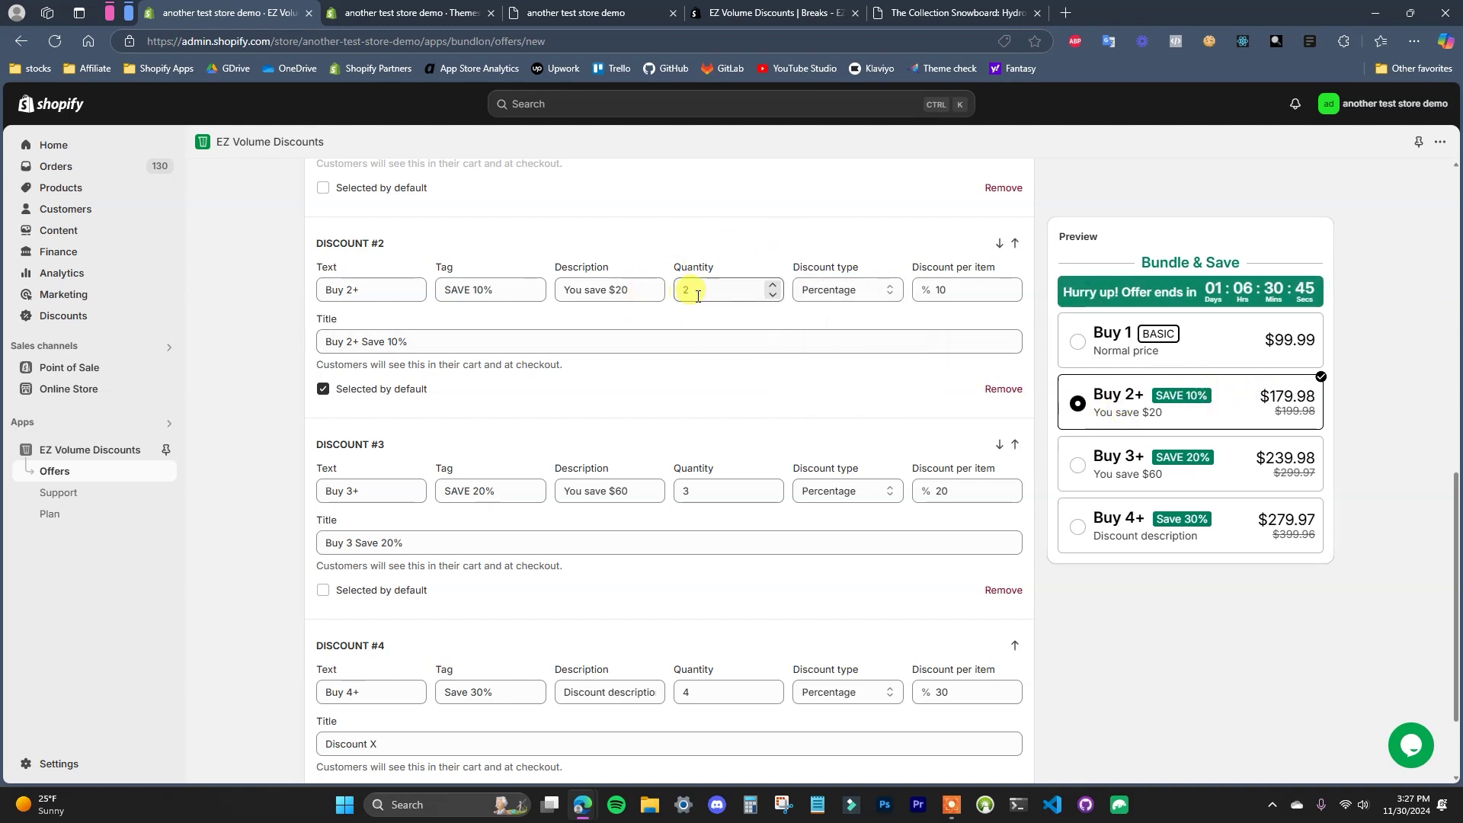
Clear the description of discount #2 and select its tag text.
{"action": "triple_click", "coordinate": [654, 290]}
{"action": "key", "text": "BackSpace"}
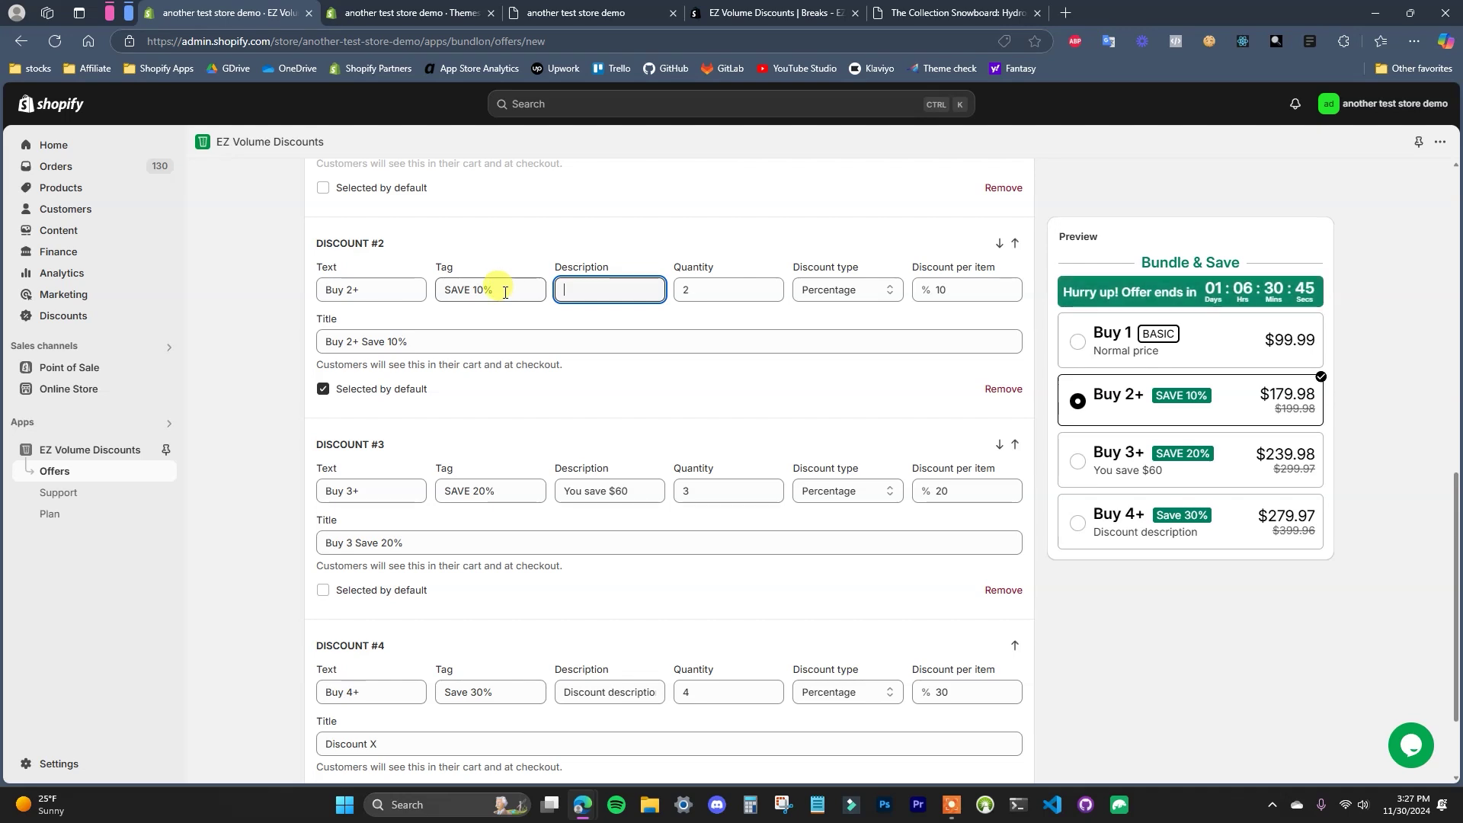
{"action": "left_click_drag", "start_coordinate": [504, 293], "coordinate": [437, 295]}
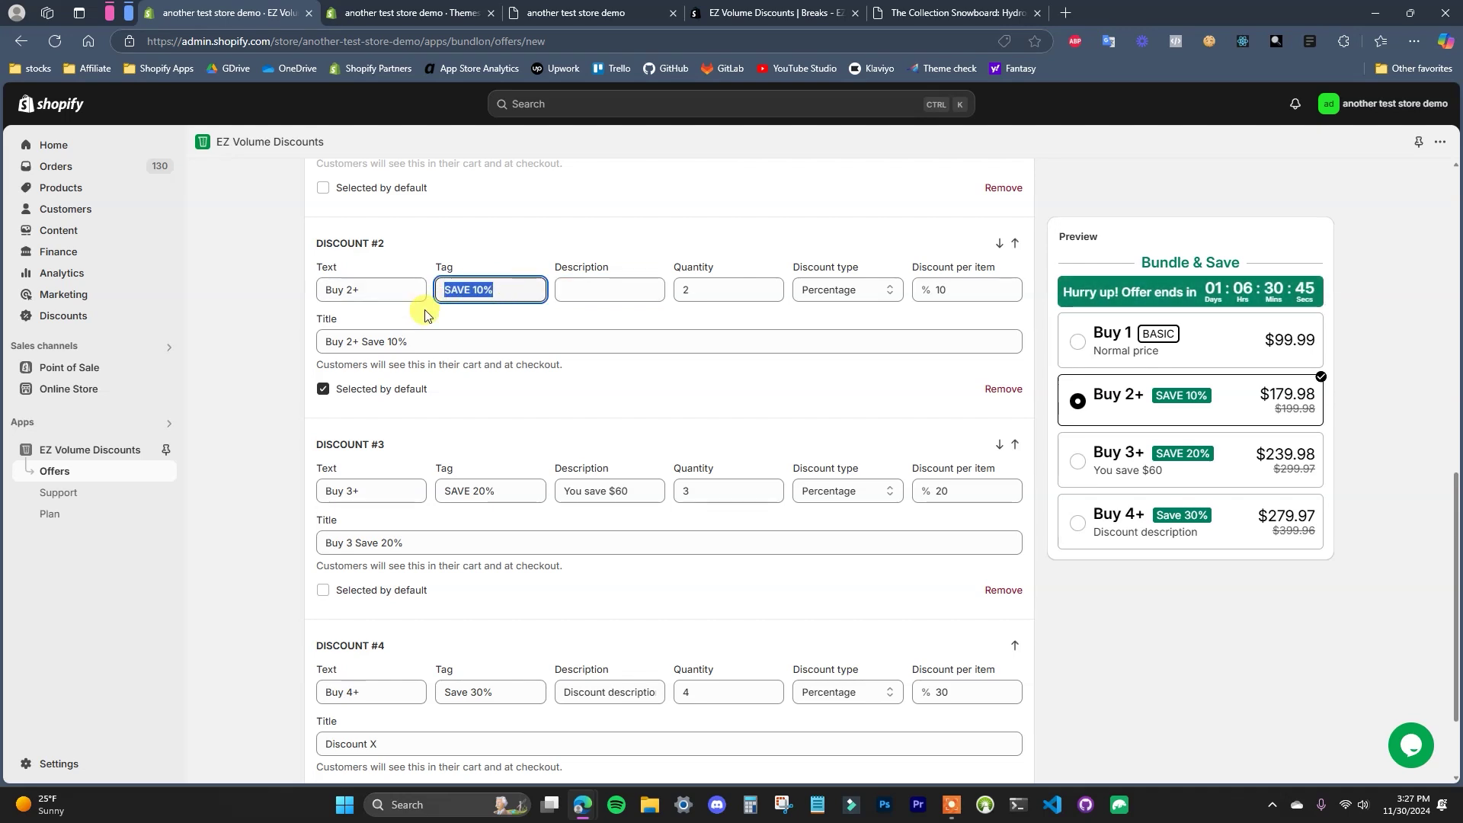
Try clearing the tag of discount #2 and undo the deletion.
{"action": "key", "text": "BackSpace"}
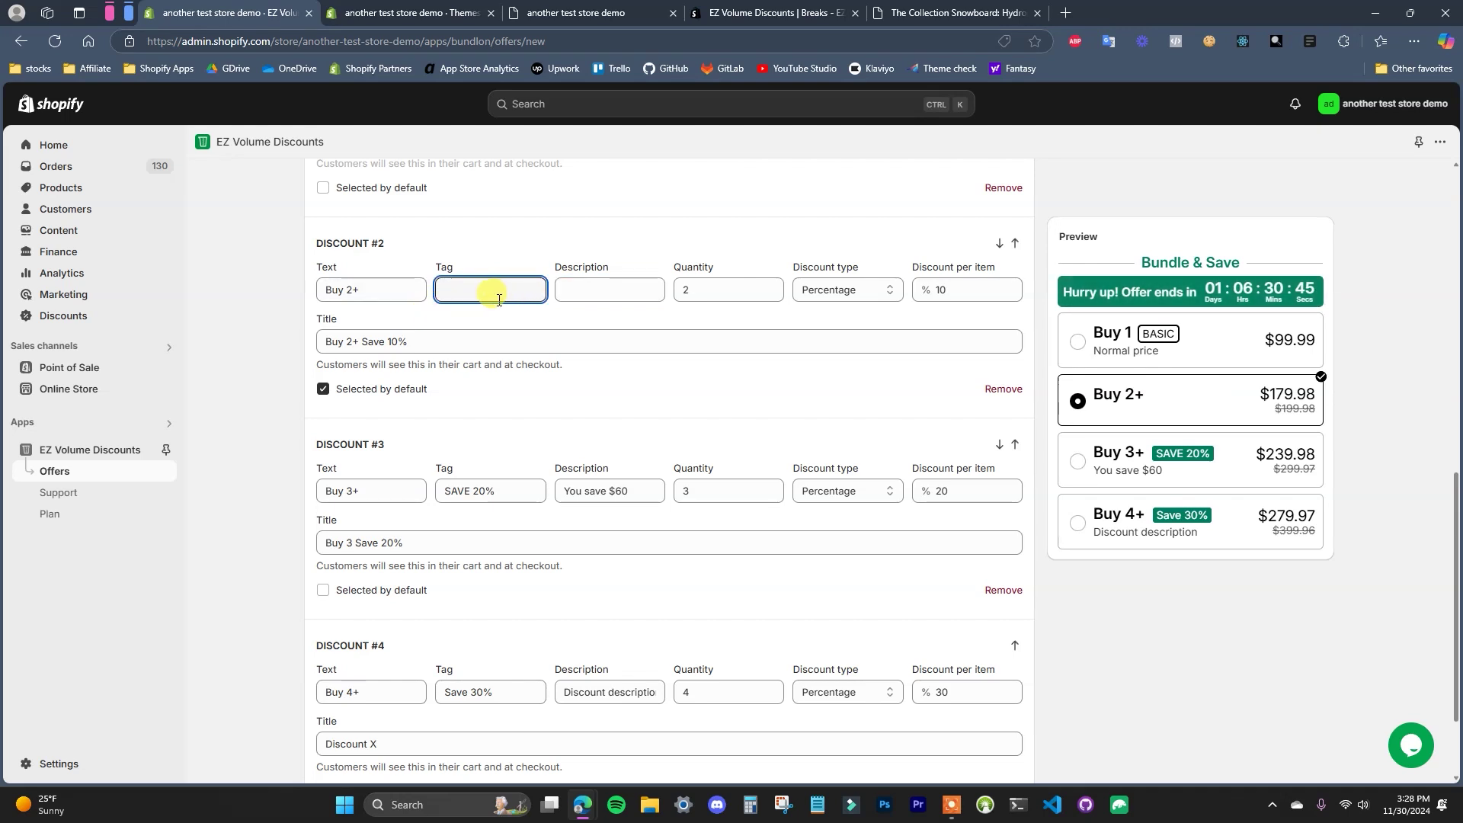
{"action": "key", "text": "ctrl+z"}
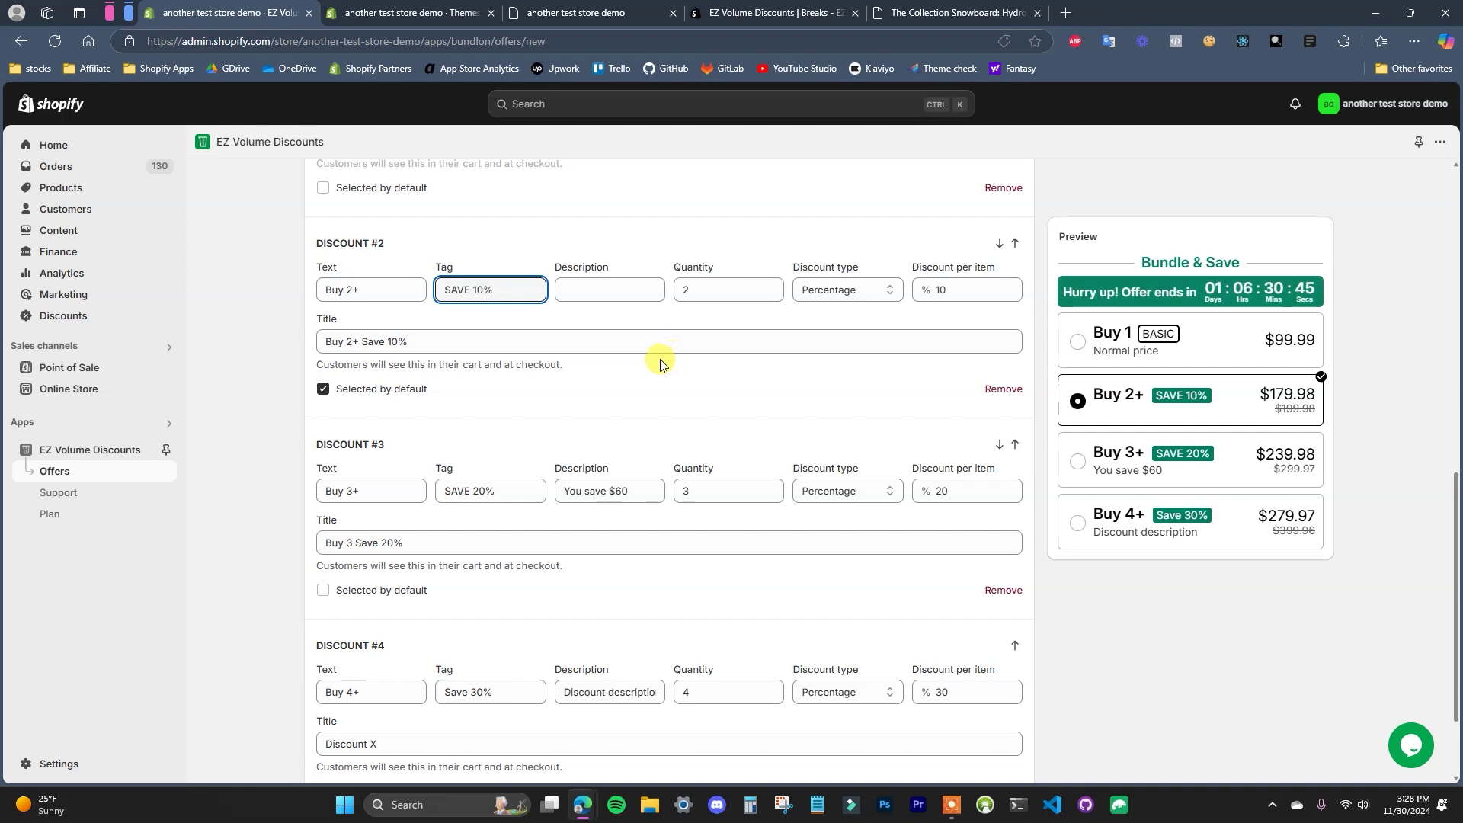
{"action": "scroll", "coordinate": [329, 402], "scroll_direction": "up", "scroll_amount": 1}
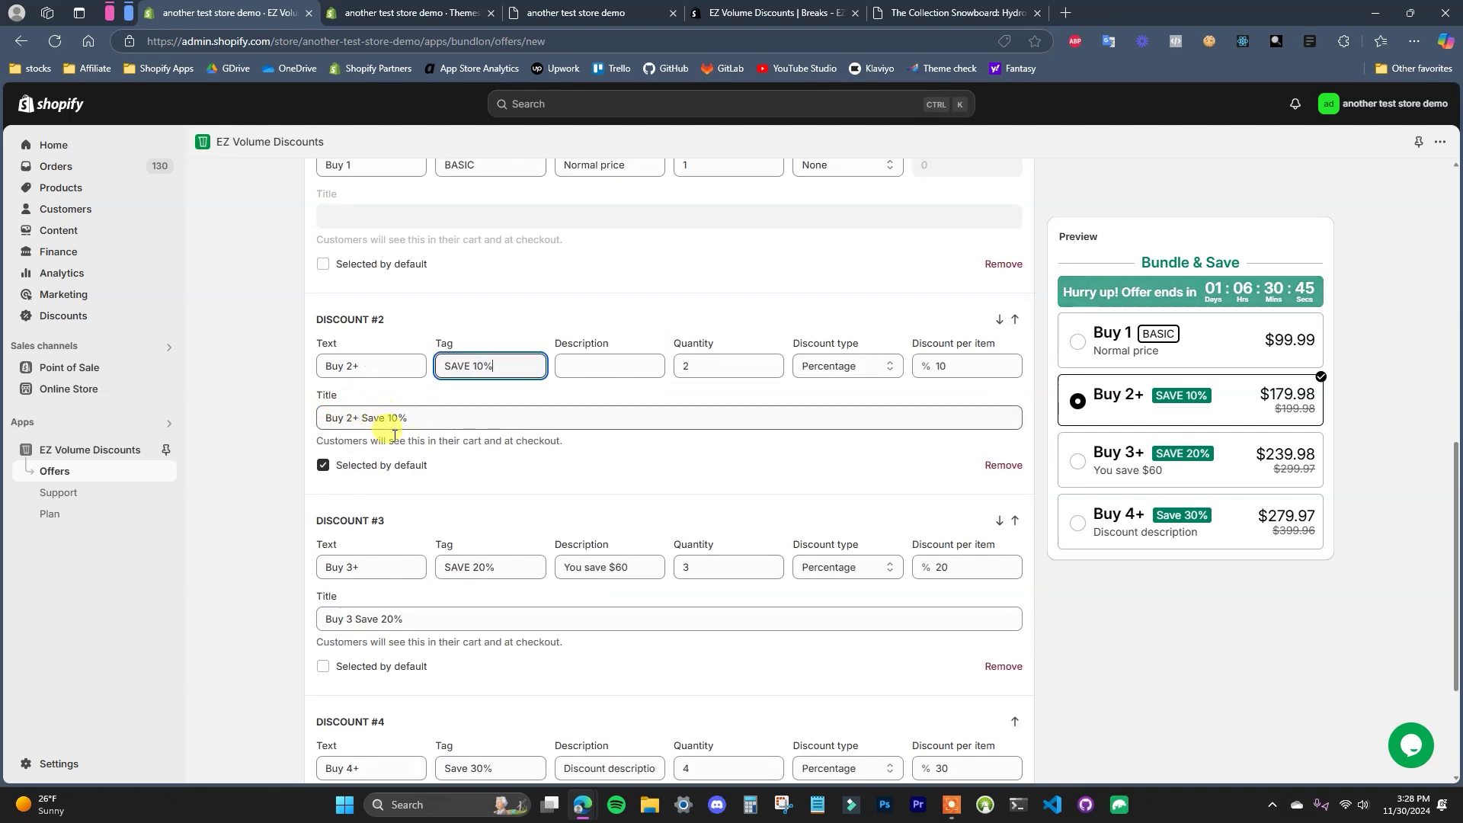
Check how the discount title appears in the testing store's cart, and return to the title of discount #2 in the offer.
{"action": "left_click", "coordinate": [1030, 9]}
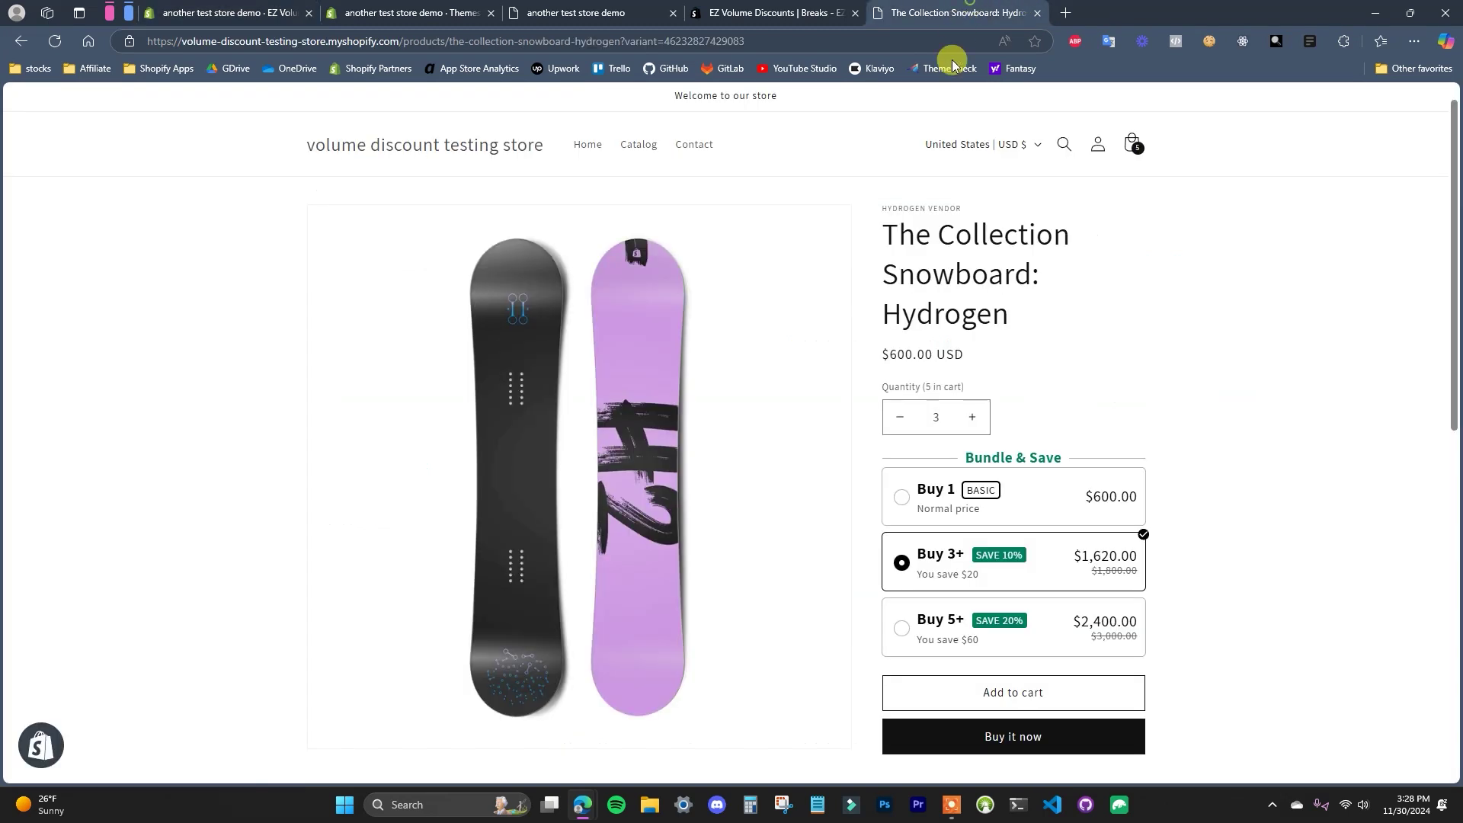
{"action": "left_click", "coordinate": [1125, 147]}
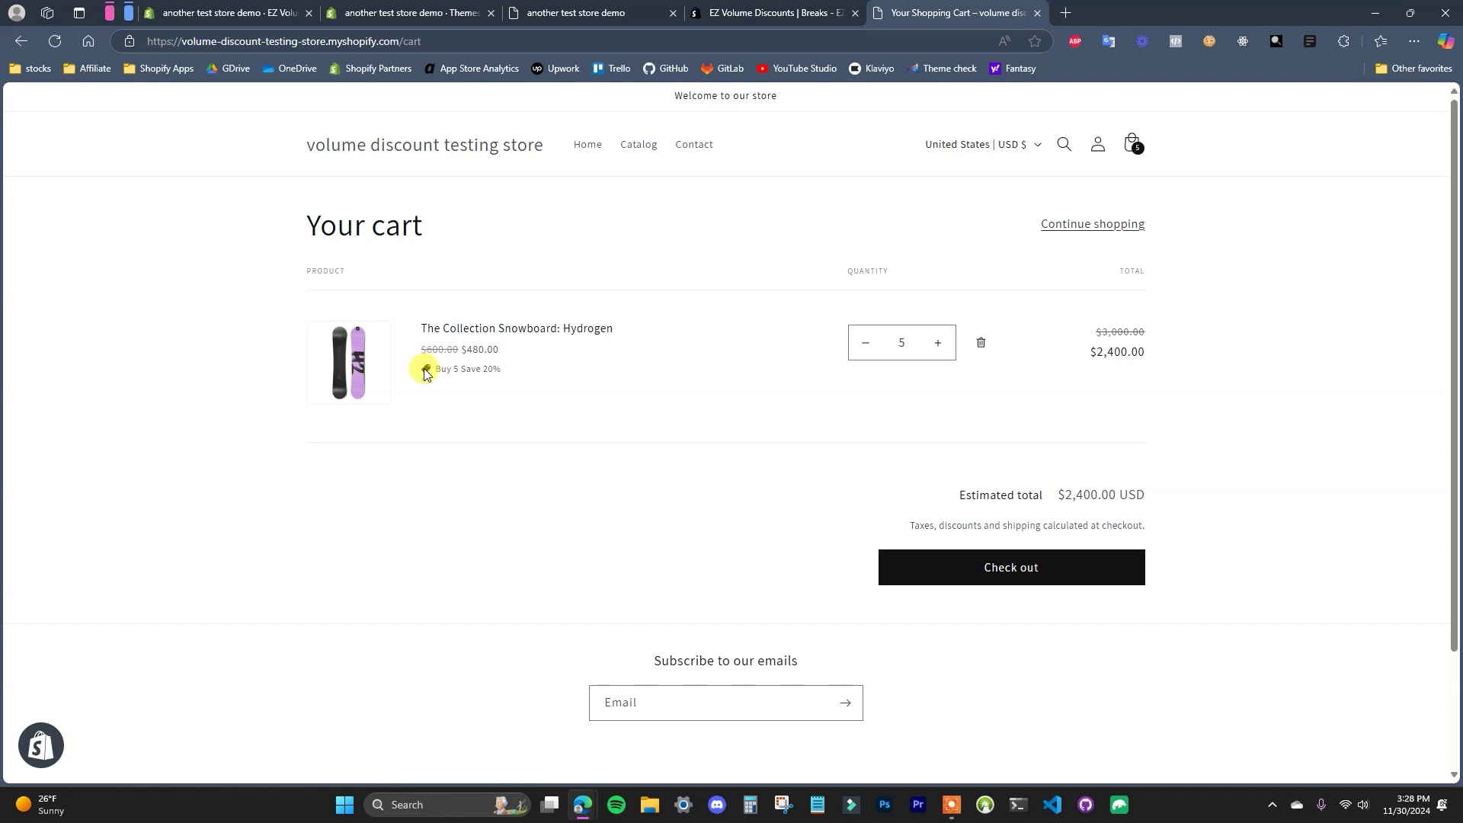
{"action": "left_click", "coordinate": [251, 13]}
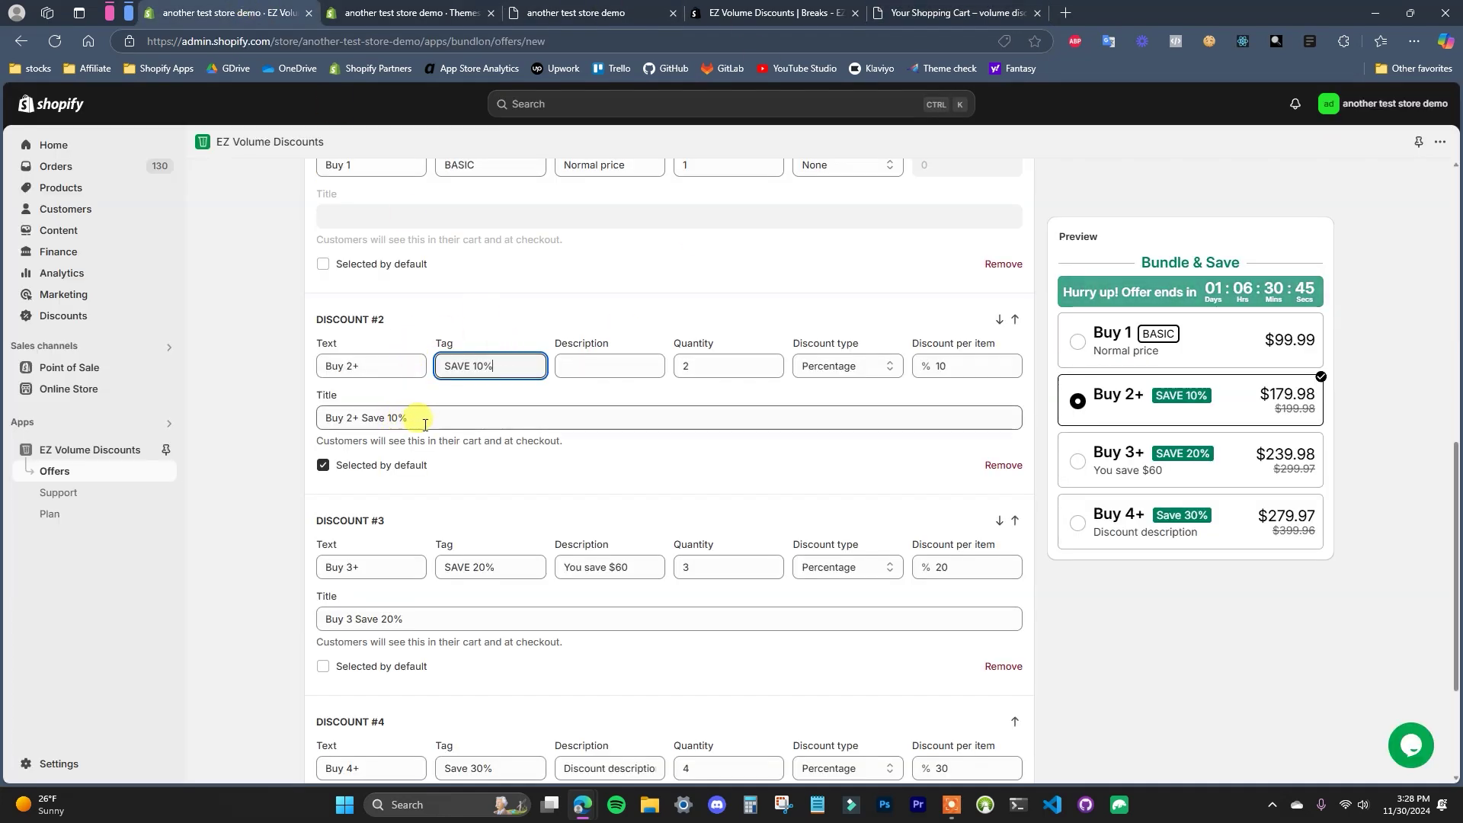
{"action": "scroll", "coordinate": [419, 419], "scroll_direction": "down", "scroll_amount": 1}
{"action": "left_click", "coordinate": [398, 341]}
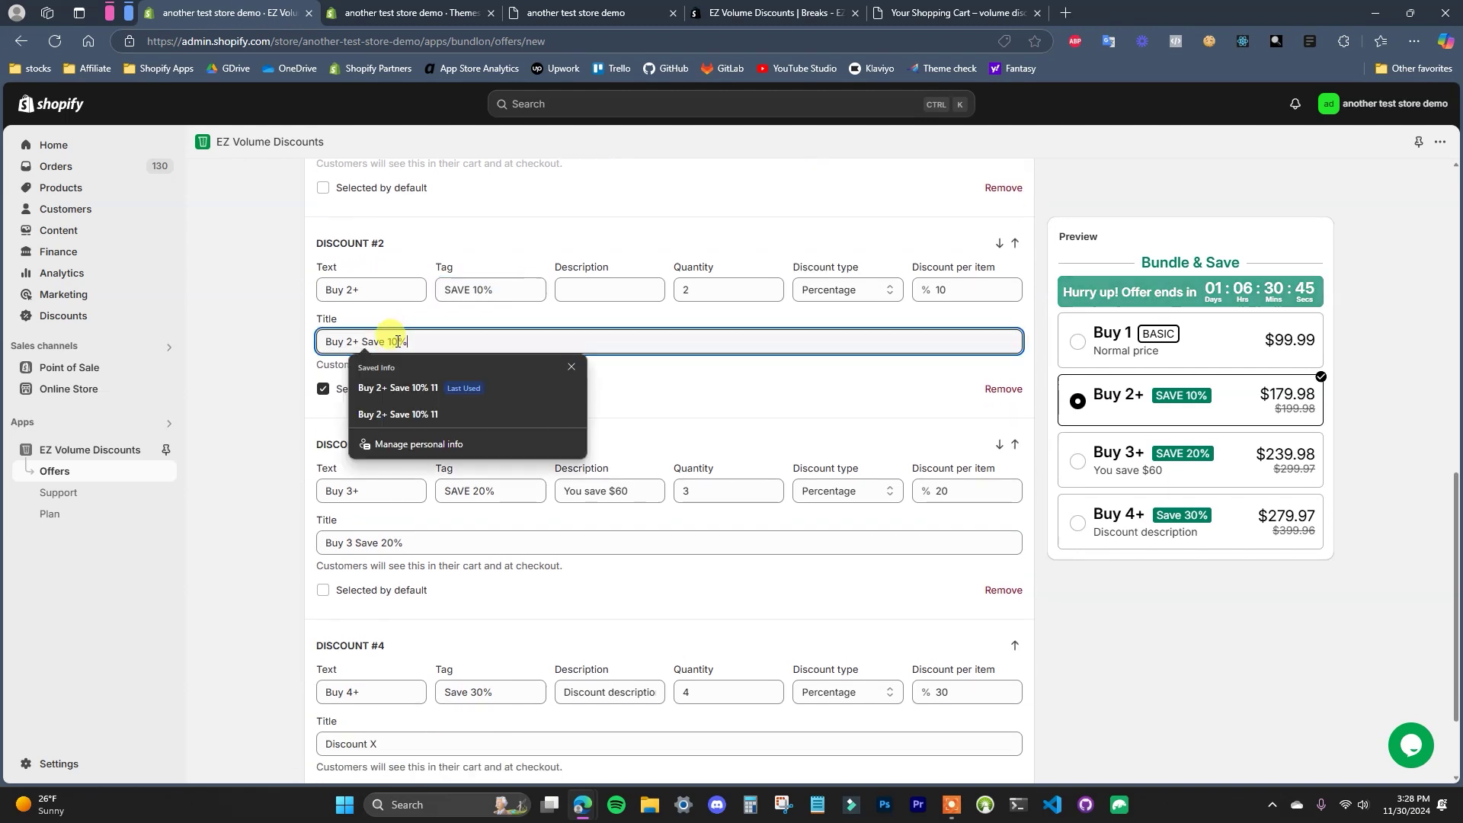
{"action": "key", "text": "Escape"}
{"action": "left_click", "coordinate": [404, 412]}
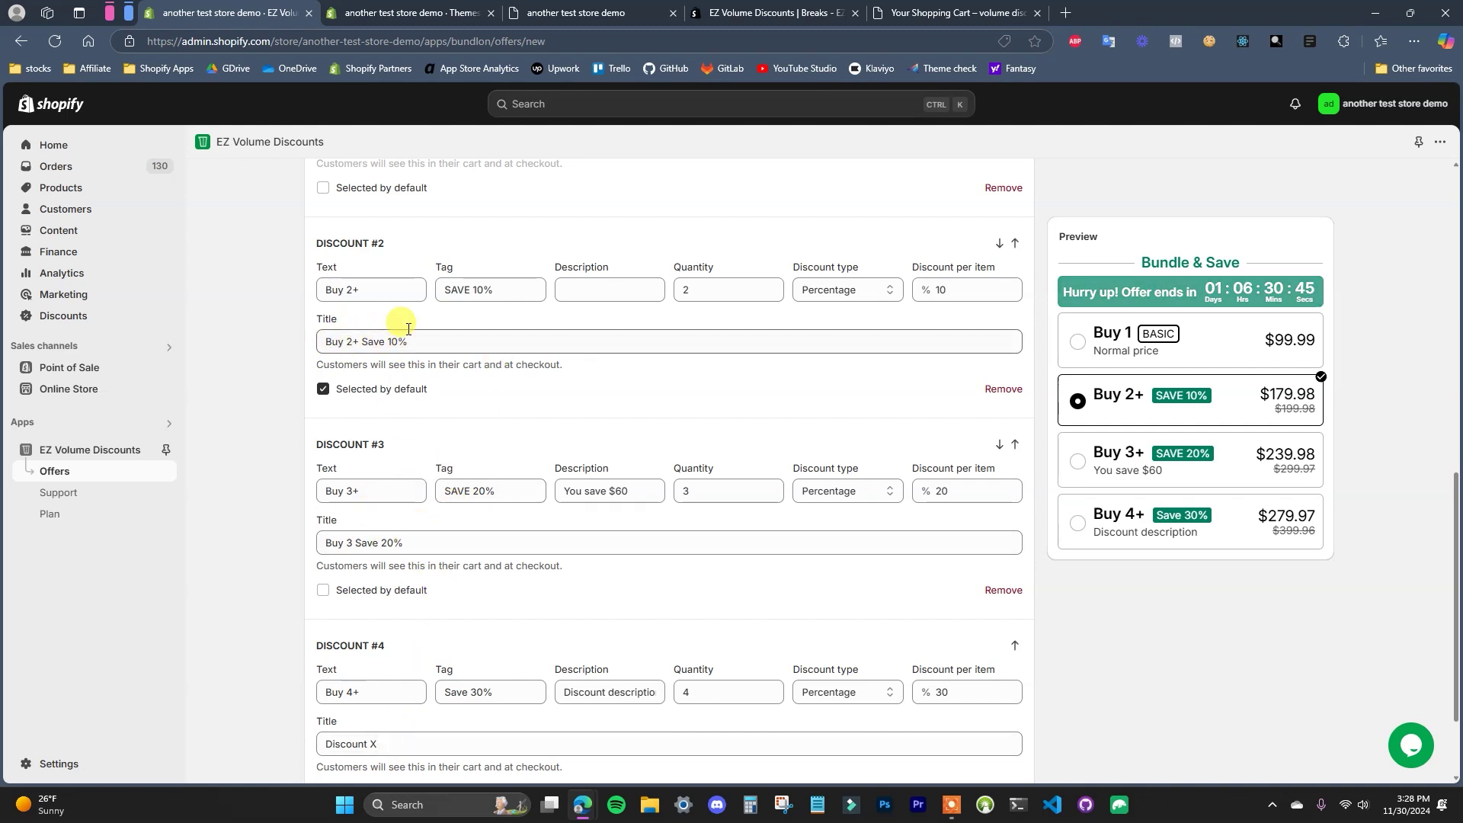
Copy discount #3's title into discount #4 and edit it to read Buy 4 Save 30%.
{"action": "left_click_drag", "start_coordinate": [403, 543], "coordinate": [317, 549]}
{"action": "key", "text": "ctrl+c"}
{"action": "left_click", "coordinate": [418, 771]}
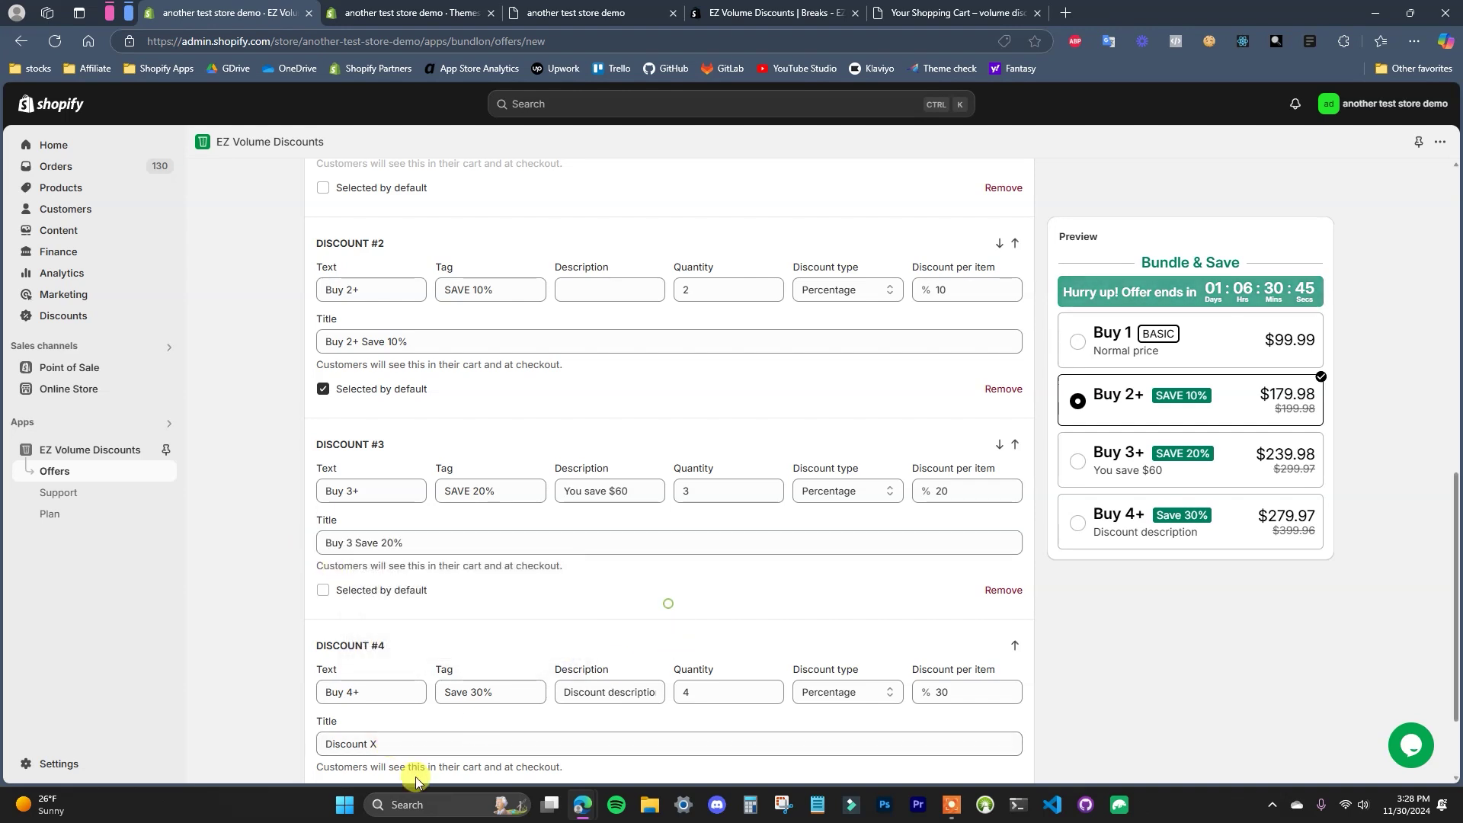
{"action": "scroll", "coordinate": [412, 716], "scroll_direction": "down", "scroll_amount": 1}
{"action": "left_click_drag", "start_coordinate": [405, 659], "coordinate": [261, 668]}
{"action": "key", "text": "ctrl+v"}
{"action": "left_click", "coordinate": [353, 669]}
{"action": "key", "text": "BackSpace"}
{"action": "type", "text": "4"}
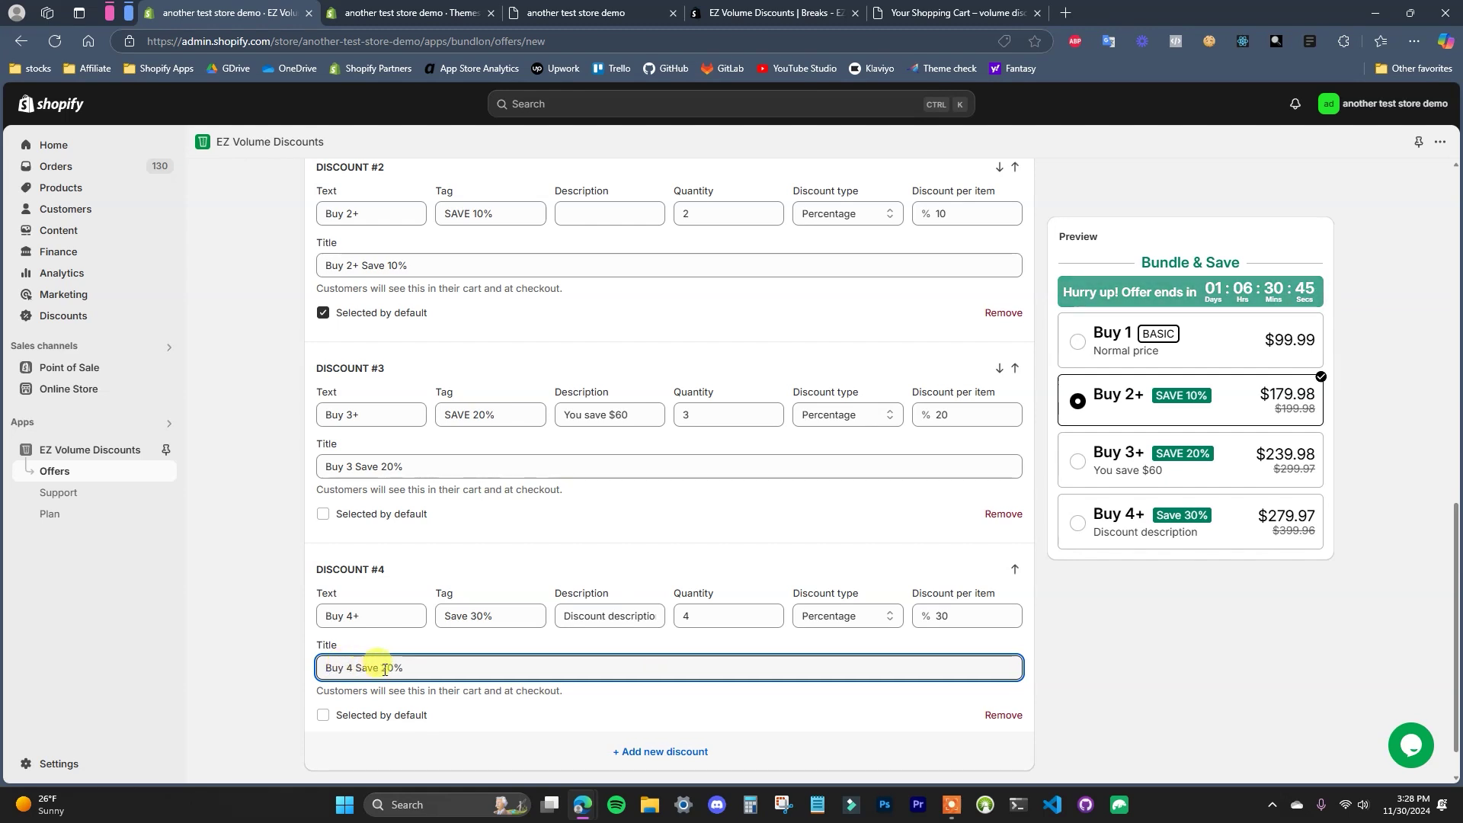
{"action": "left_click", "coordinate": [384, 668]}
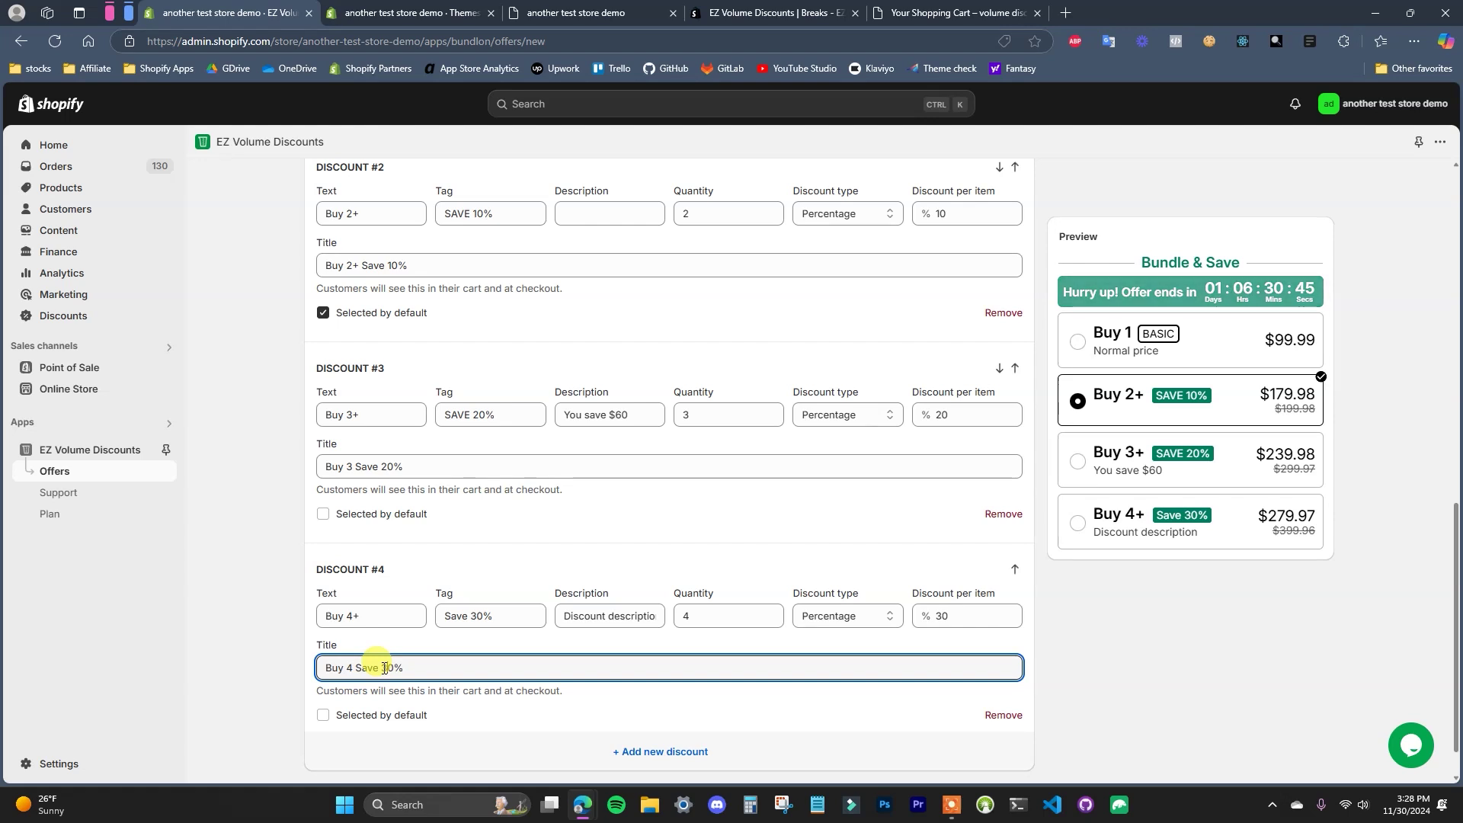
Rename the titles of discounts #2, #3 and #4 to Buy2, Buy3 and Buy4.
{"action": "scroll", "coordinate": [543, 614], "scroll_direction": "up", "scroll_amount": 1}
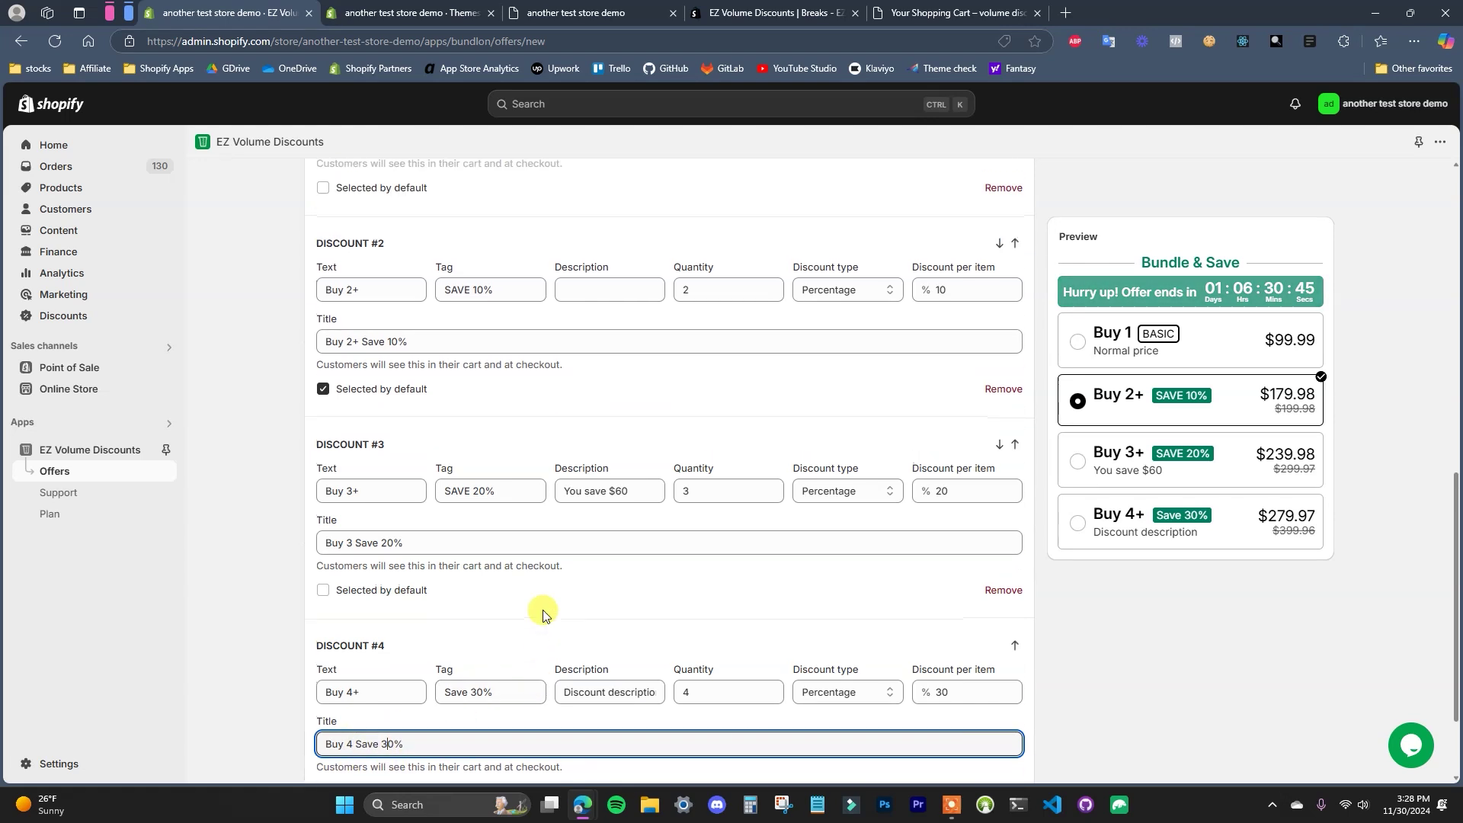
{"action": "triple_click", "coordinate": [342, 343]}
{"action": "type", "text": "Buy2"}
{"action": "triple_click", "coordinate": [342, 542]}
{"action": "type", "text": "Buy3"}
{"action": "scroll", "coordinate": [450, 640], "scroll_direction": "down", "scroll_amount": 1}
{"action": "left_click_drag", "start_coordinate": [341, 670], "coordinate": [477, 669]}
{"action": "type", "text": "y4"}
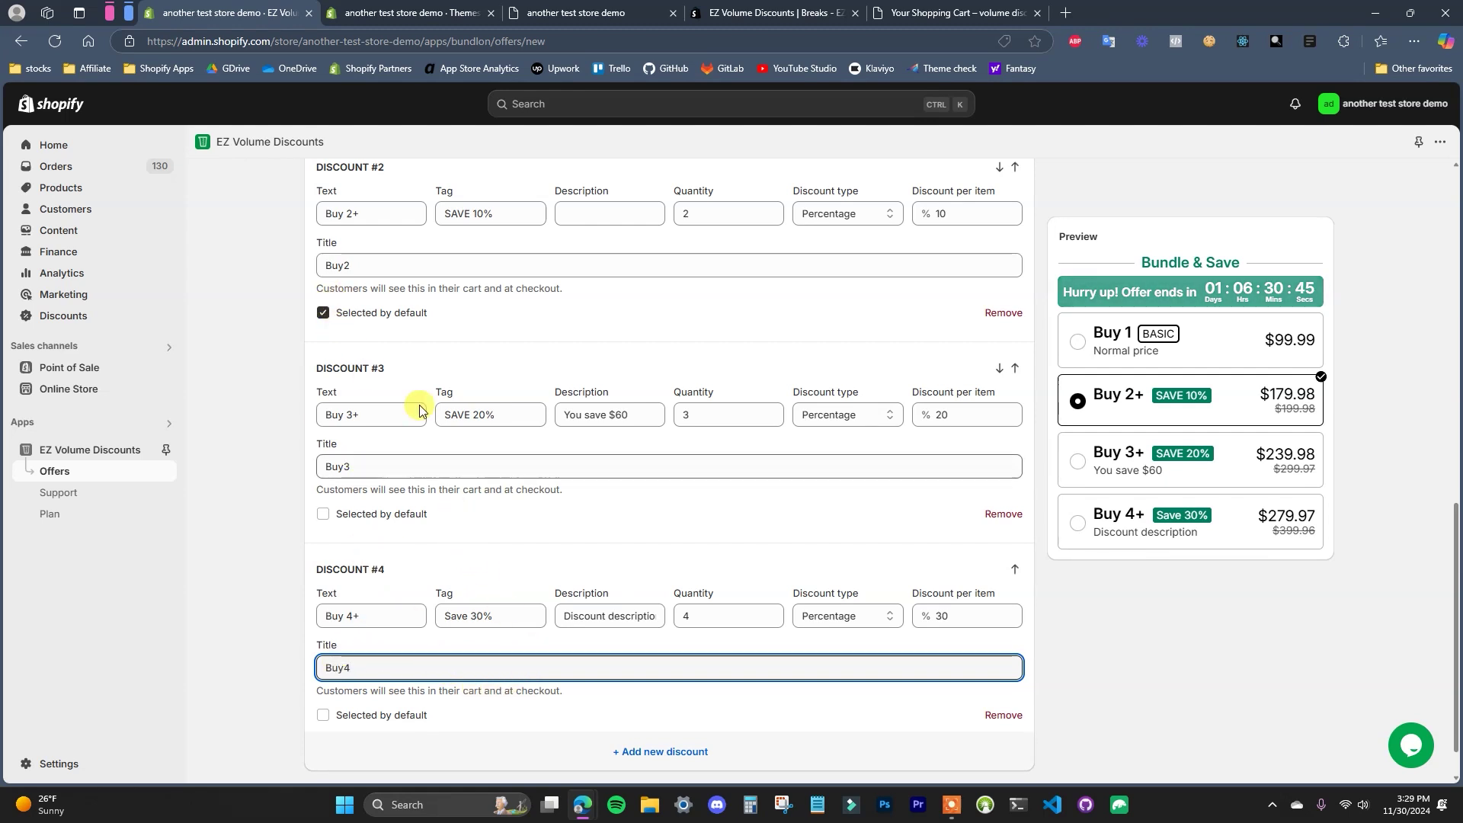
Try discount #3 as the default selection and make discount #2 the default again.
{"action": "scroll", "coordinate": [510, 564], "scroll_direction": "up", "scroll_amount": 1}
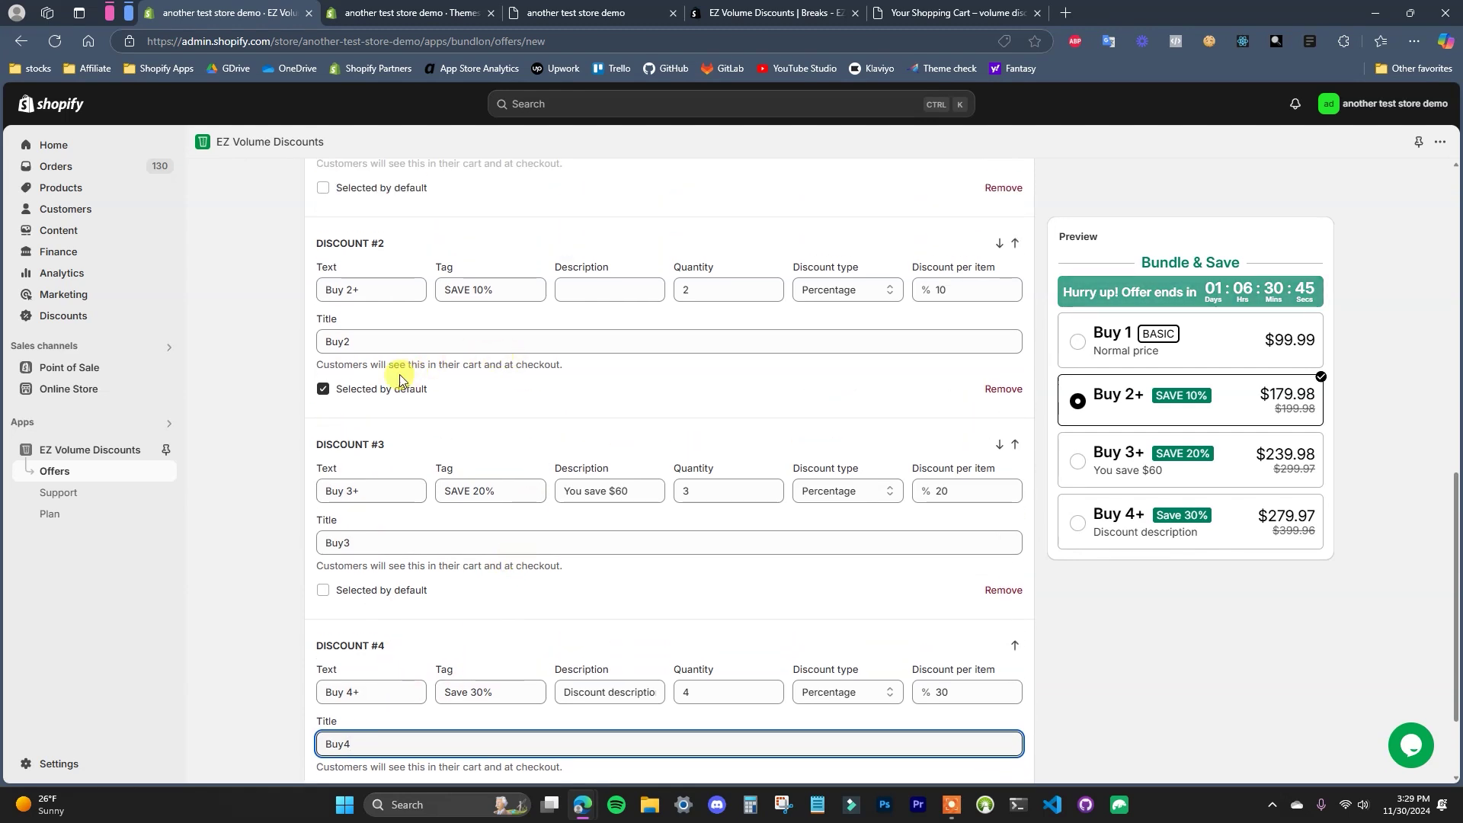
{"action": "left_click", "coordinate": [382, 593]}
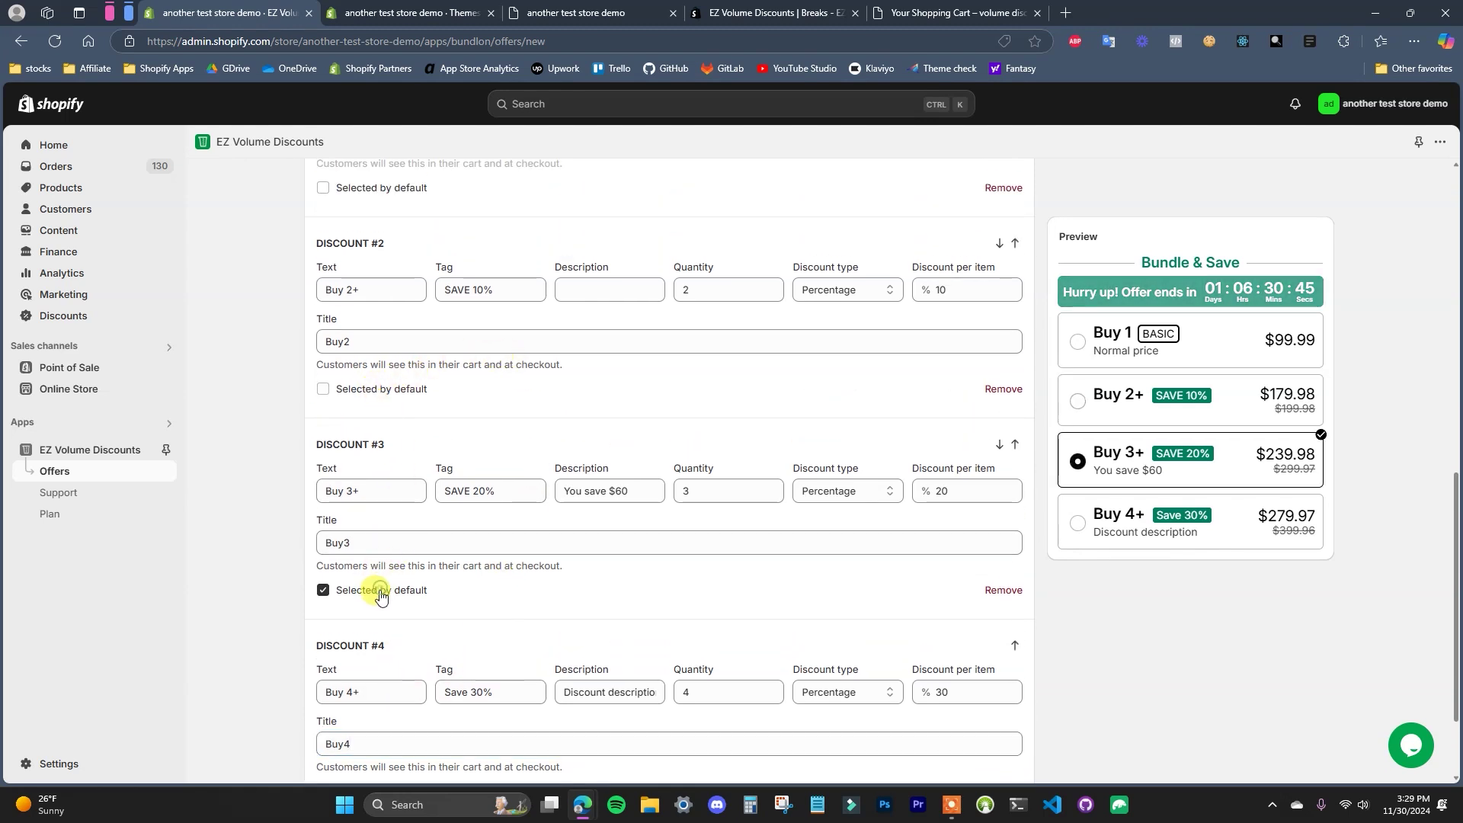
{"action": "left_click", "coordinate": [410, 390]}
{"action": "scroll", "coordinate": [407, 373], "scroll_direction": "up", "scroll_amount": 2}
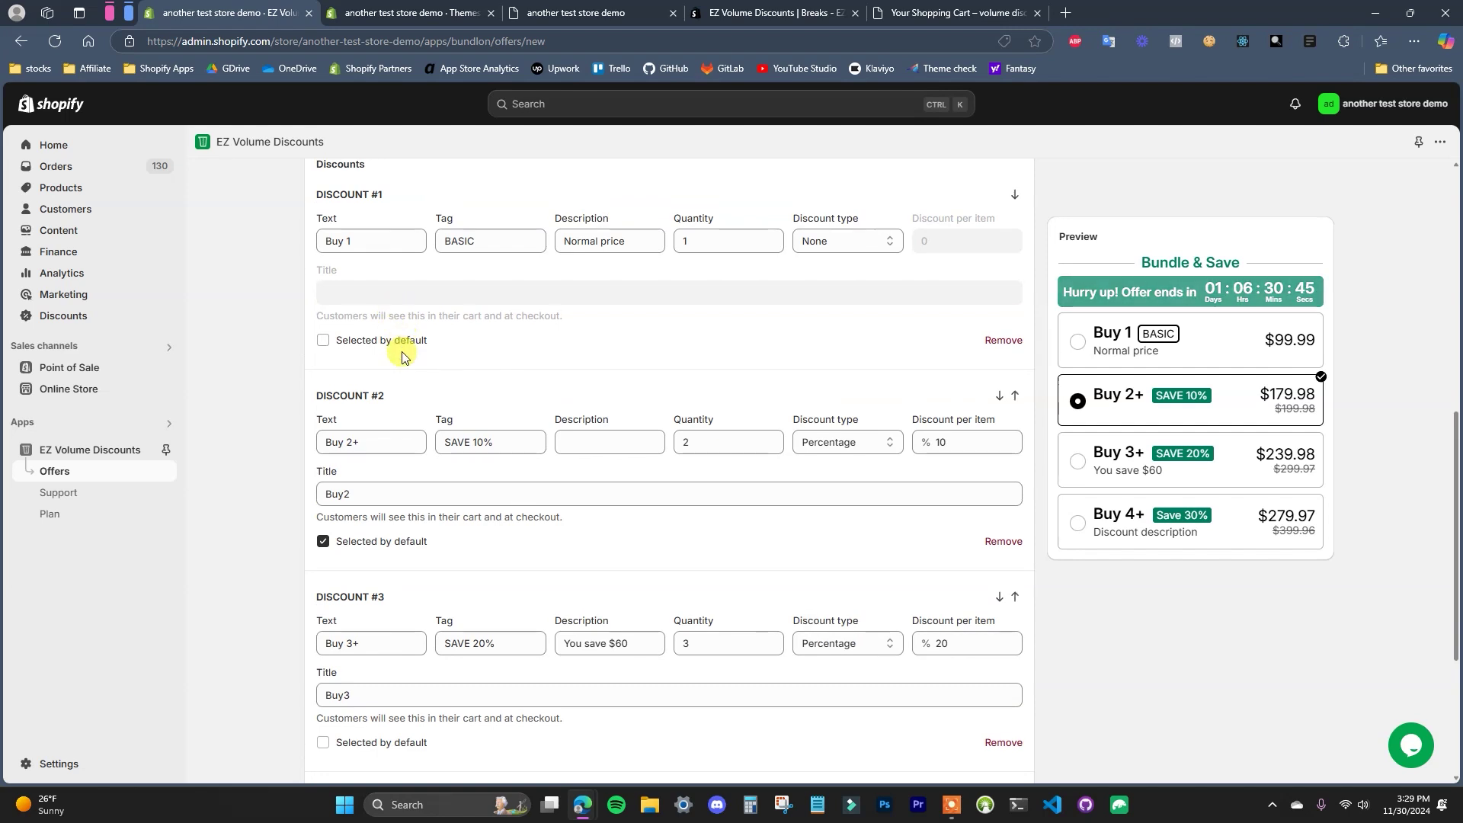
{"action": "left_click", "coordinate": [403, 353]}
{"action": "left_click", "coordinate": [376, 550]}
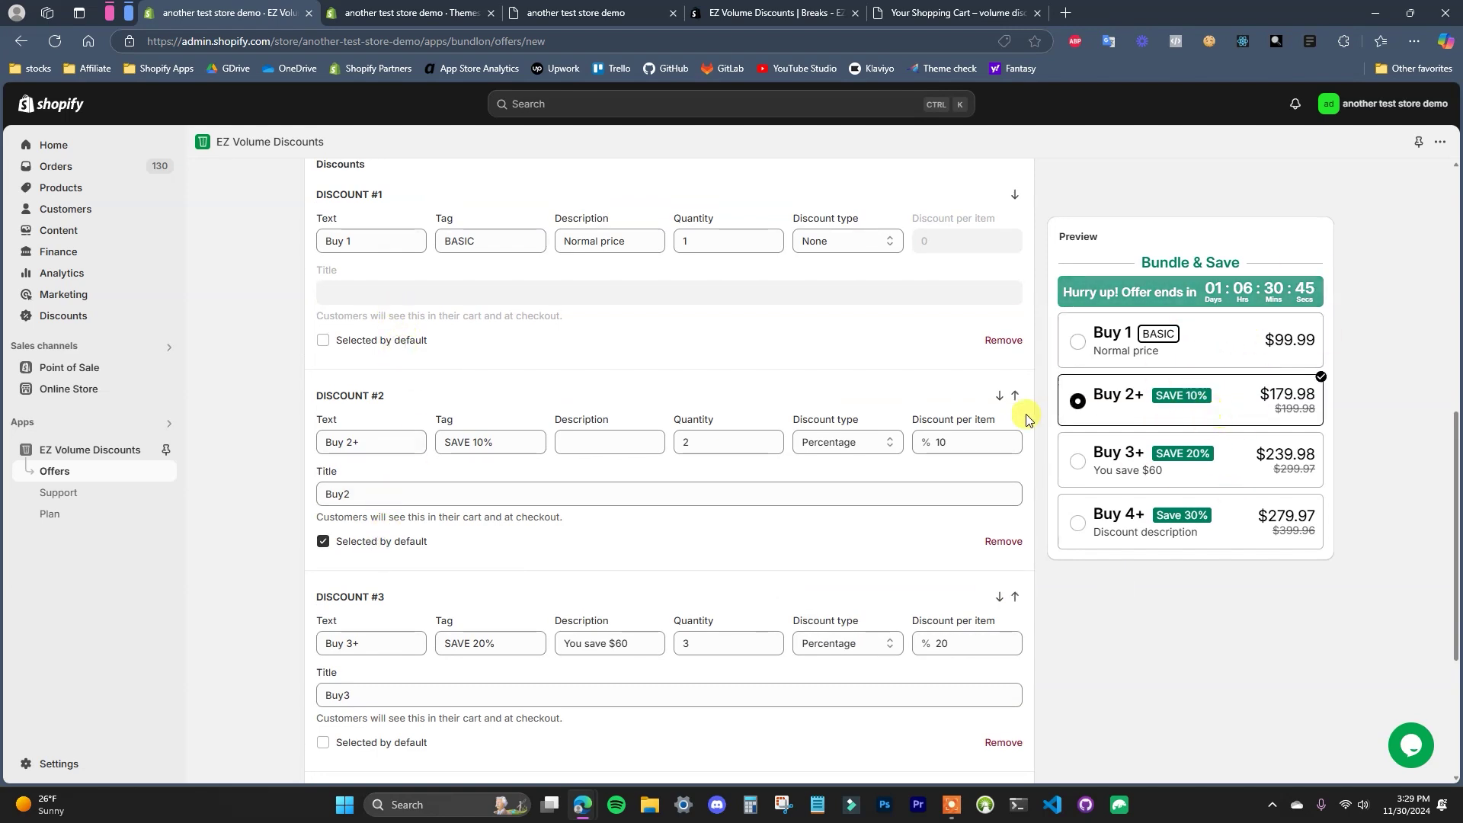
Clear the descriptions of discounts #3, #4 and #1.
{"action": "scroll", "coordinate": [562, 490], "scroll_direction": "down", "scroll_amount": 3}
{"action": "left_click_drag", "start_coordinate": [630, 416], "coordinate": [543, 418]}
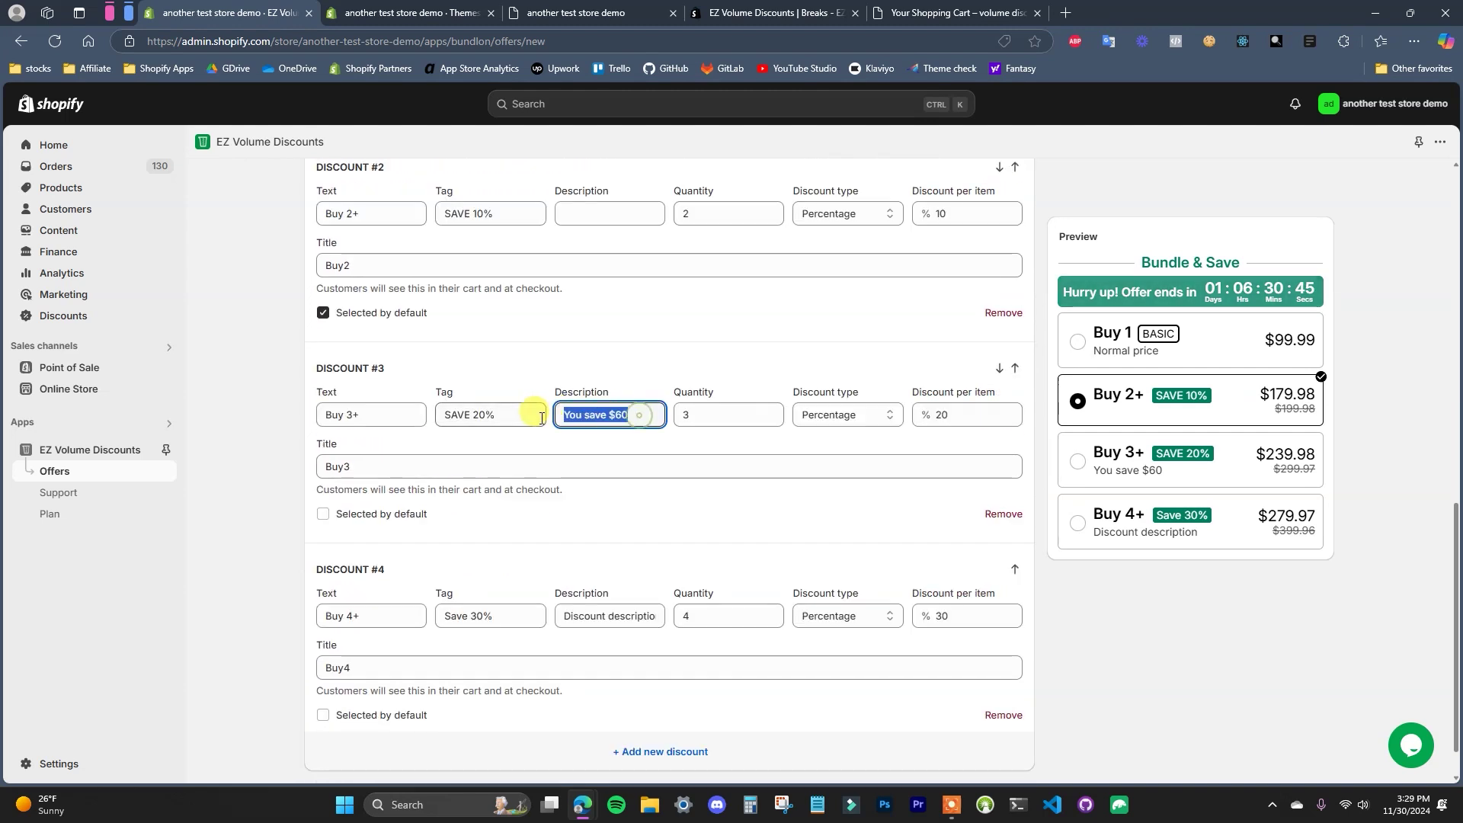
{"action": "key", "text": "BackSpace"}
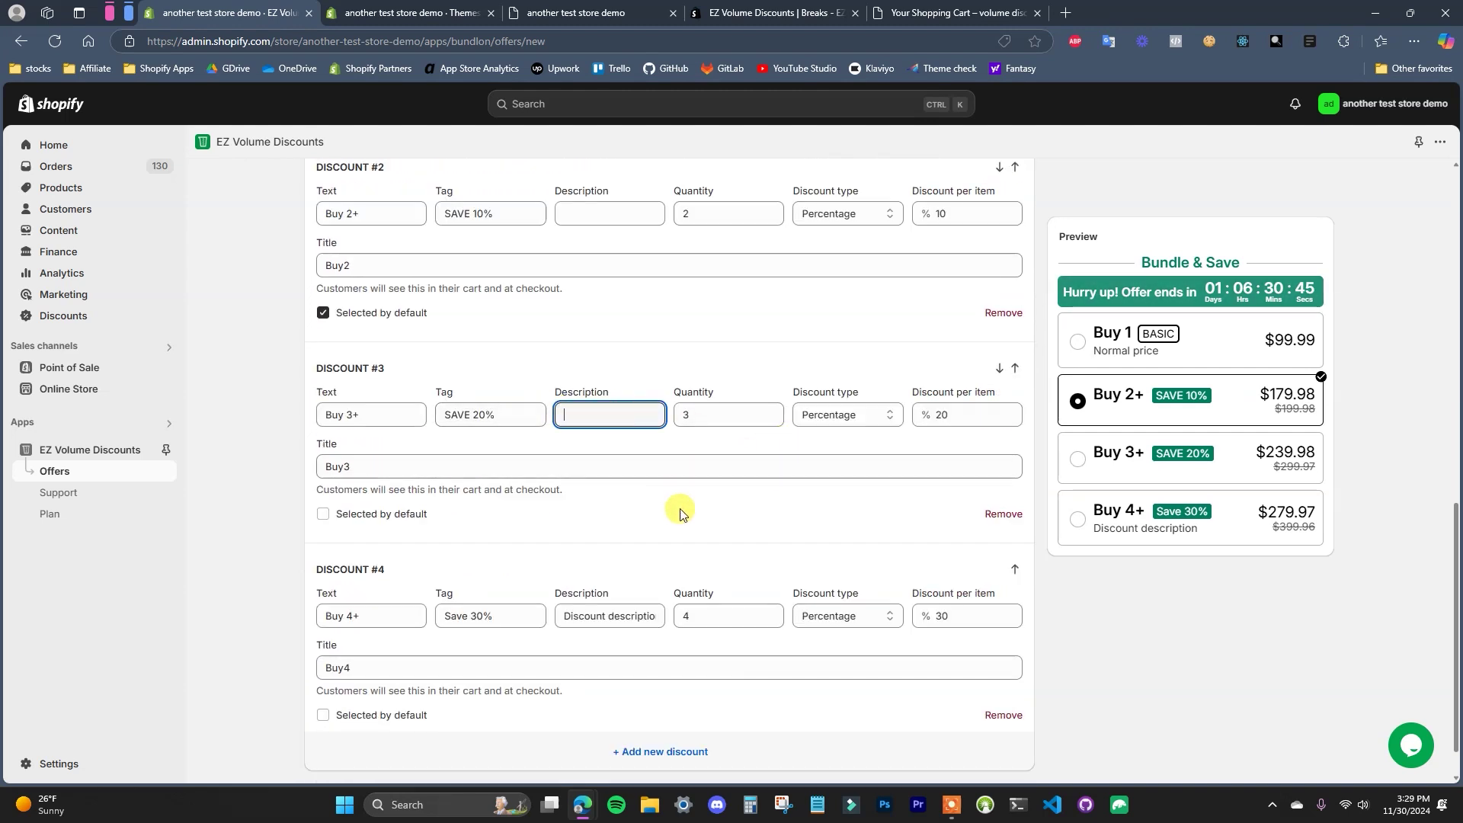
{"action": "double_click", "coordinate": [587, 616]}
{"action": "key", "text": "BackSpace"}
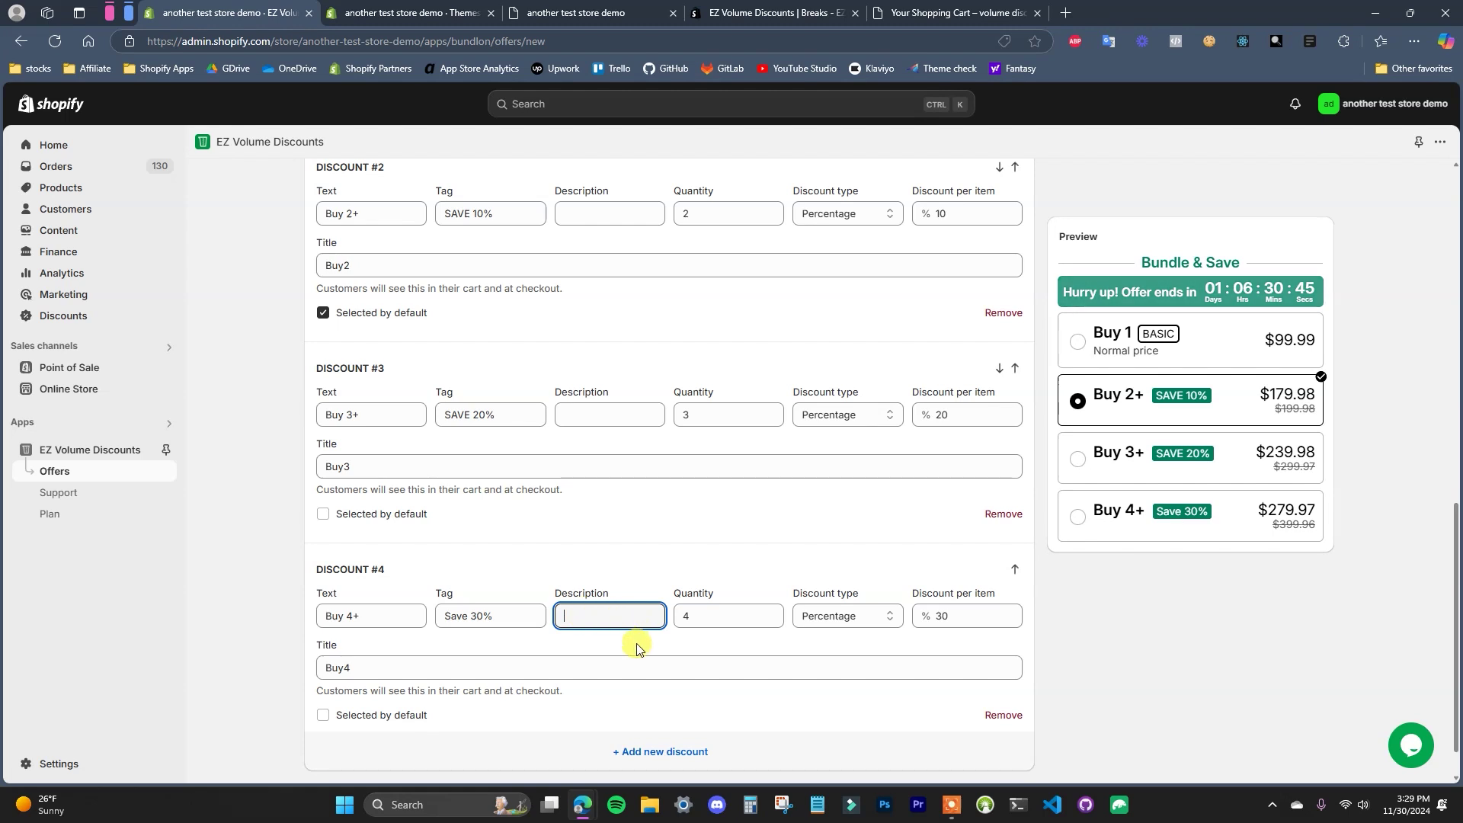
{"action": "scroll", "coordinate": [633, 643], "scroll_direction": "up", "scroll_amount": 5}
{"action": "left_click_drag", "start_coordinate": [634, 393], "coordinate": [562, 398]}
{"action": "key", "text": "BackSpace"}
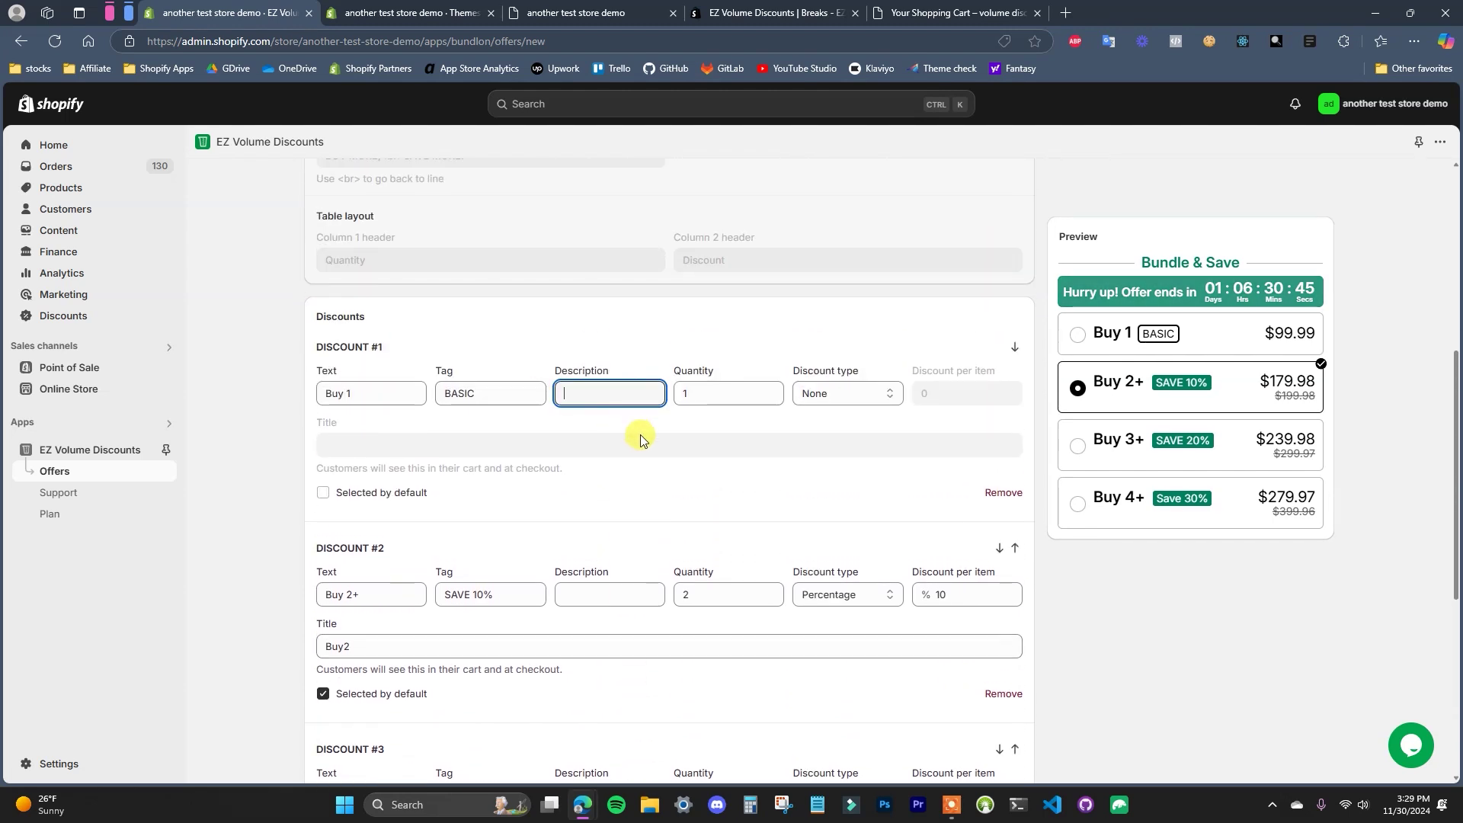
{"action": "scroll", "coordinate": [679, 503], "scroll_direction": "down", "scroll_amount": 5}
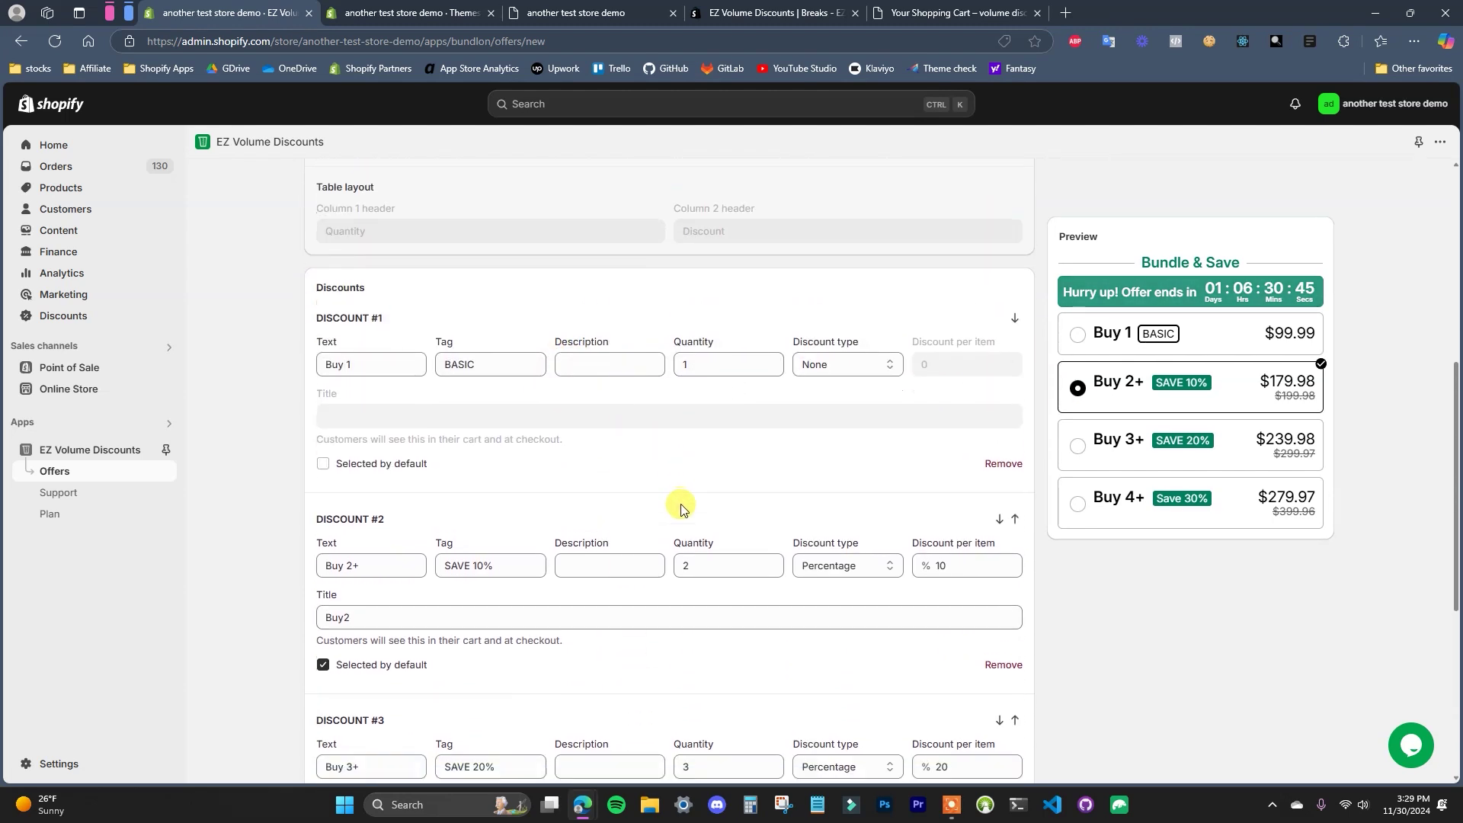
{"action": "scroll", "coordinate": [642, 540], "scroll_direction": "down", "scroll_amount": 1}
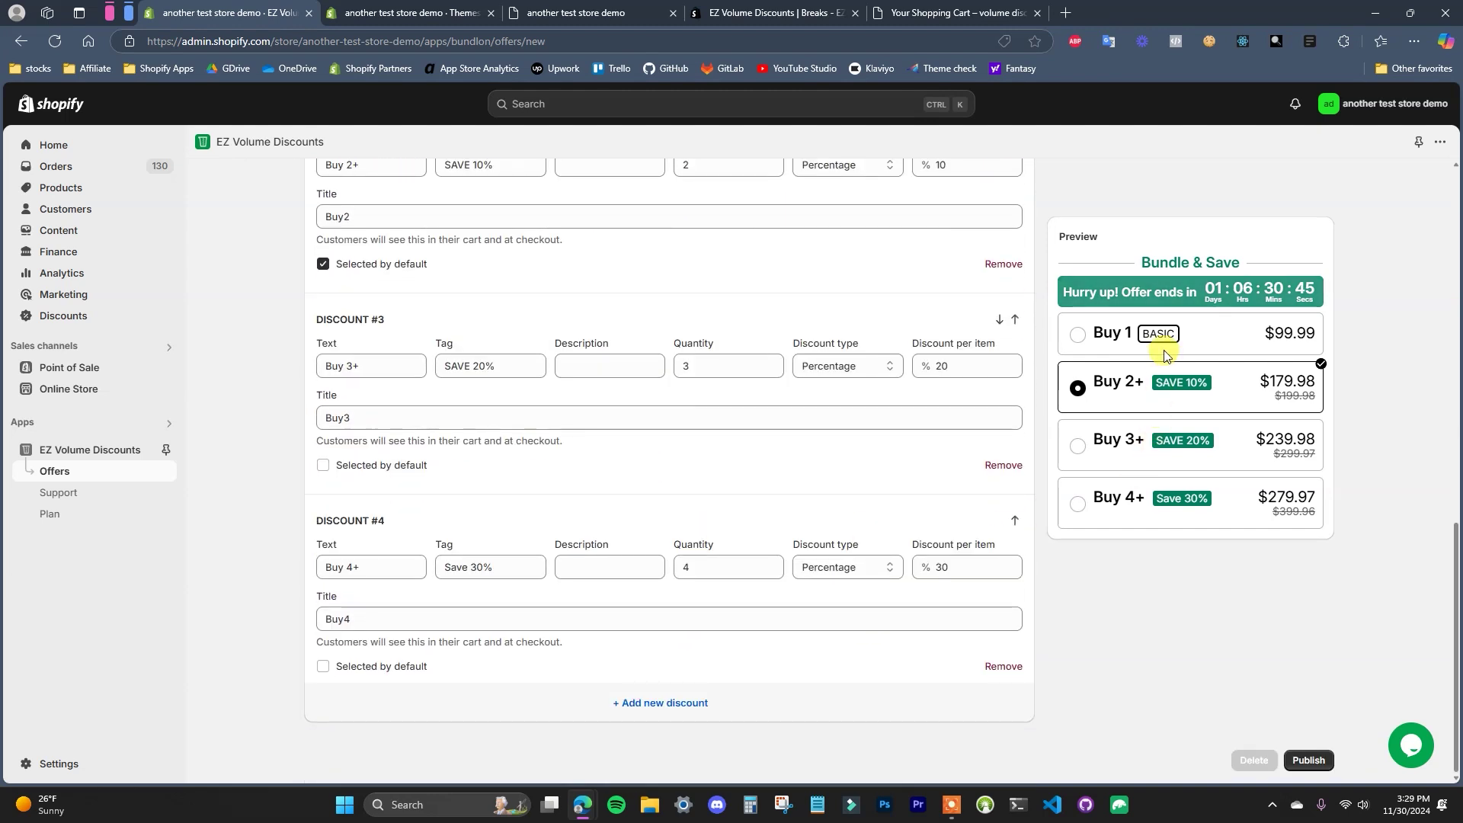
Open the offer's customization settings.
{"action": "scroll", "coordinate": [566, 600], "scroll_direction": "up", "scroll_amount": 10}
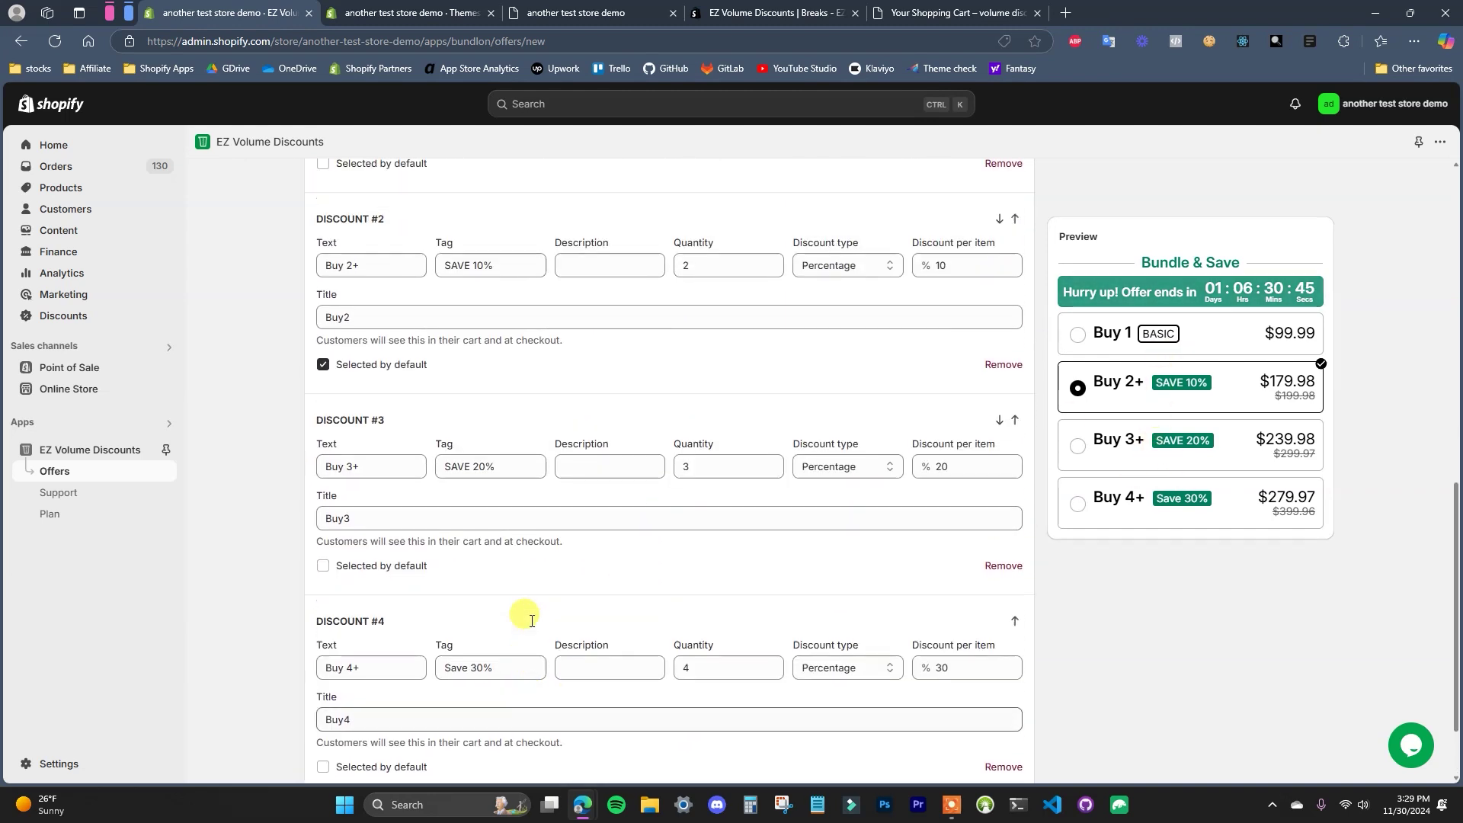
{"action": "scroll", "coordinate": [592, 564], "scroll_direction": "up", "scroll_amount": 2}
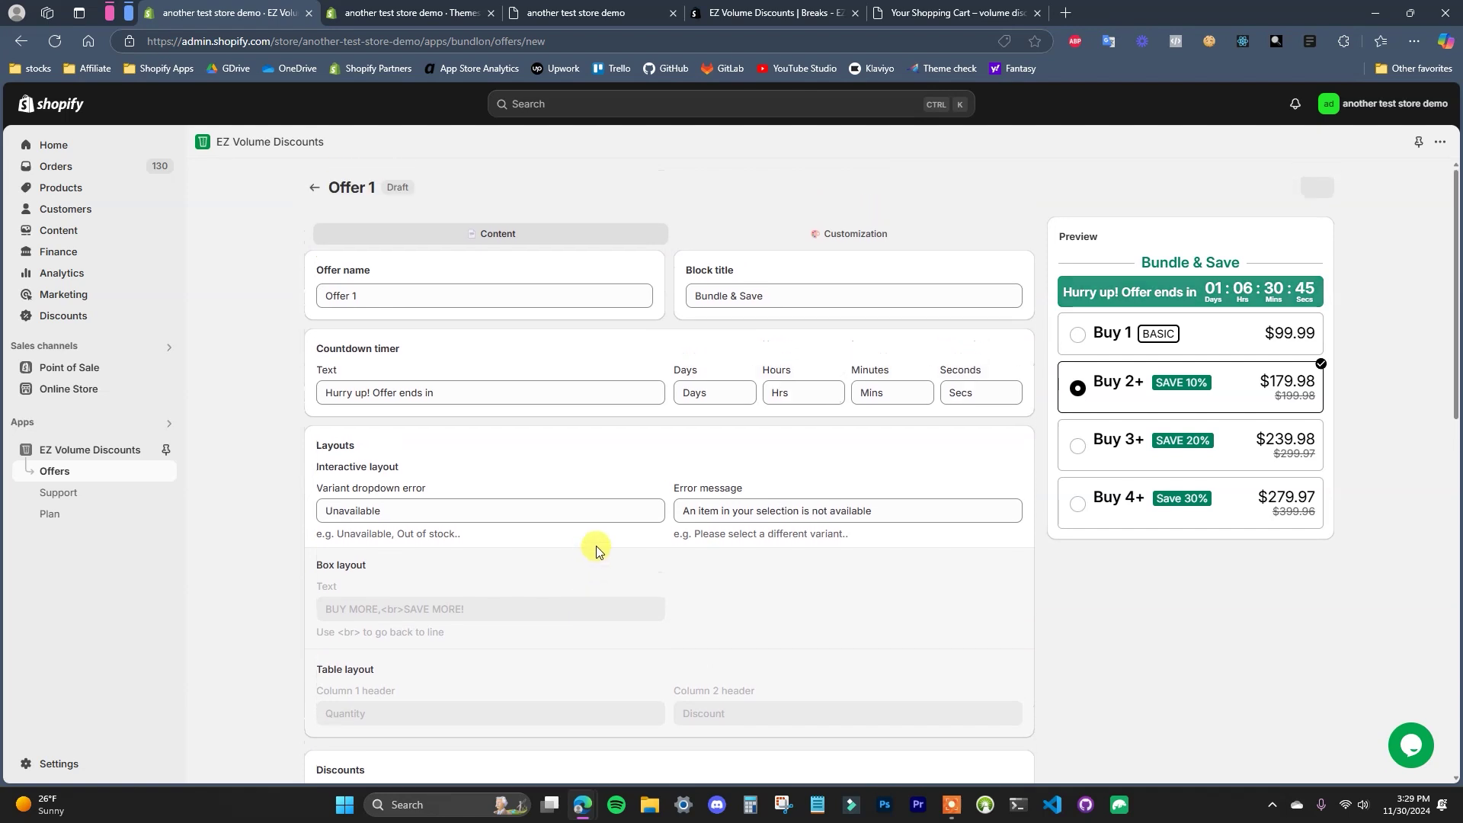
{"action": "left_click", "coordinate": [867, 245]}
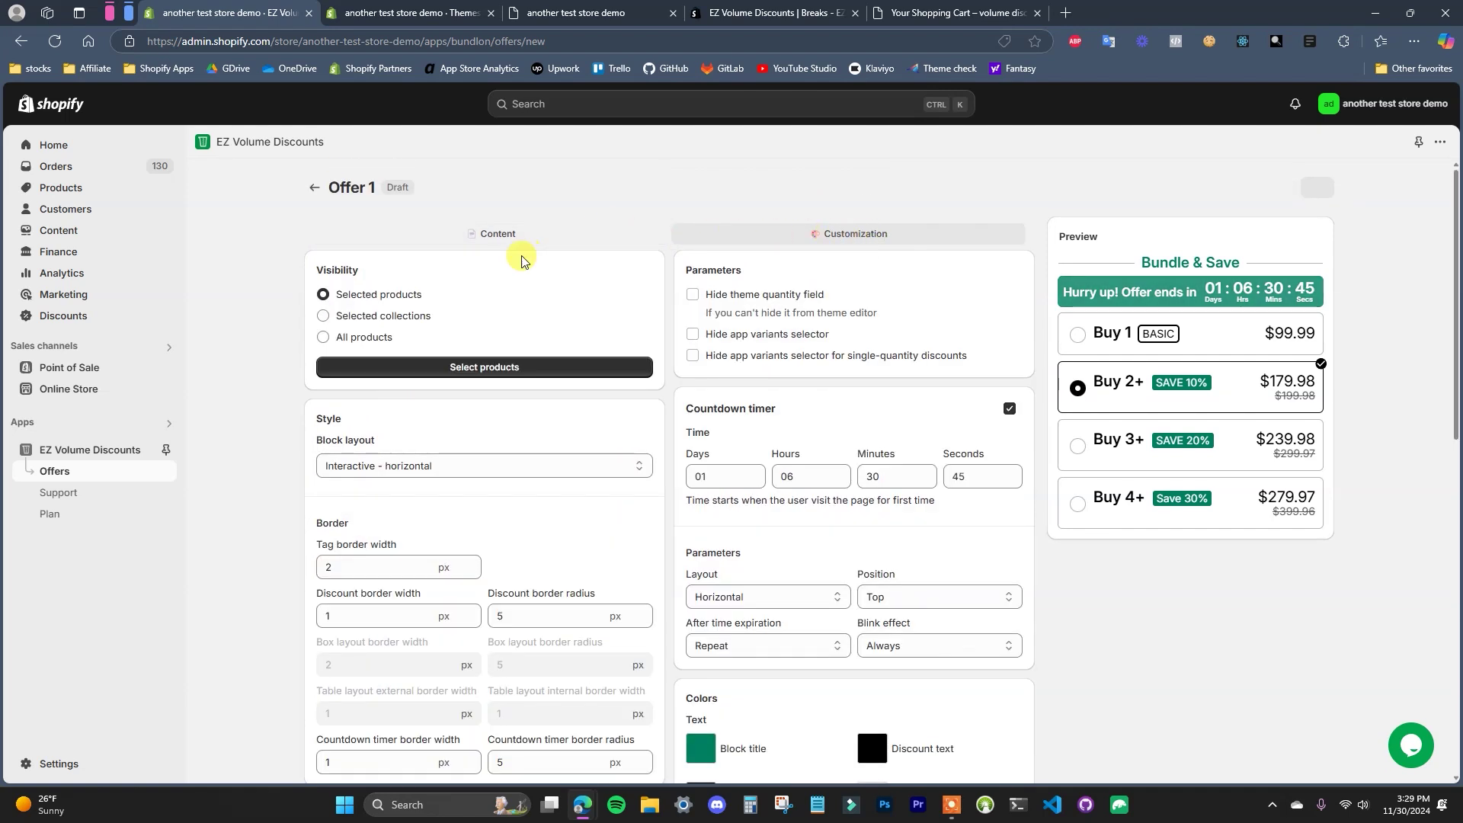
Look through the products that can be selected for the offer and close the list without adding any.
{"action": "left_click", "coordinate": [497, 362]}
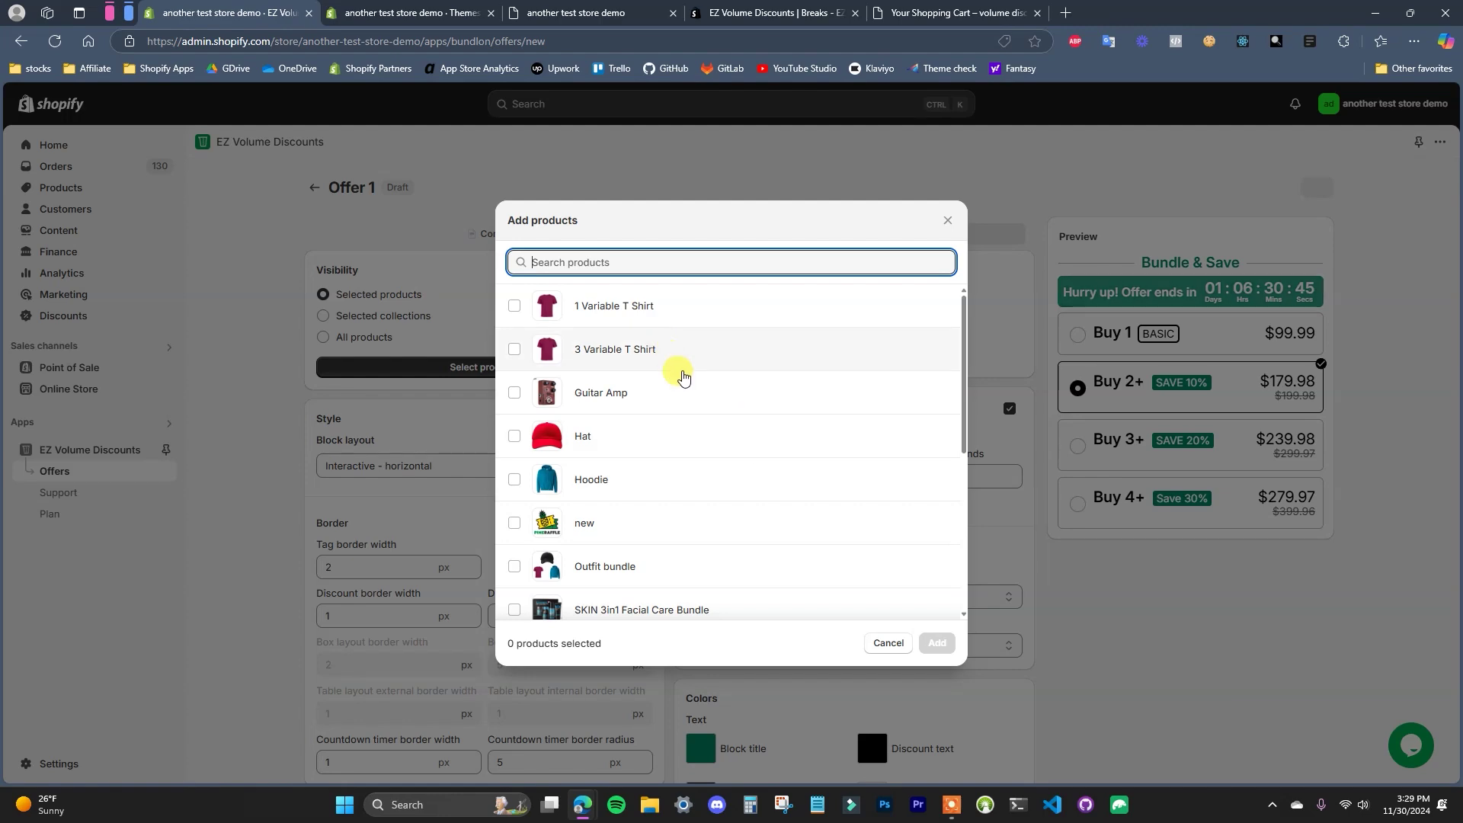
{"action": "scroll", "coordinate": [684, 377], "scroll_direction": "down", "scroll_amount": 2}
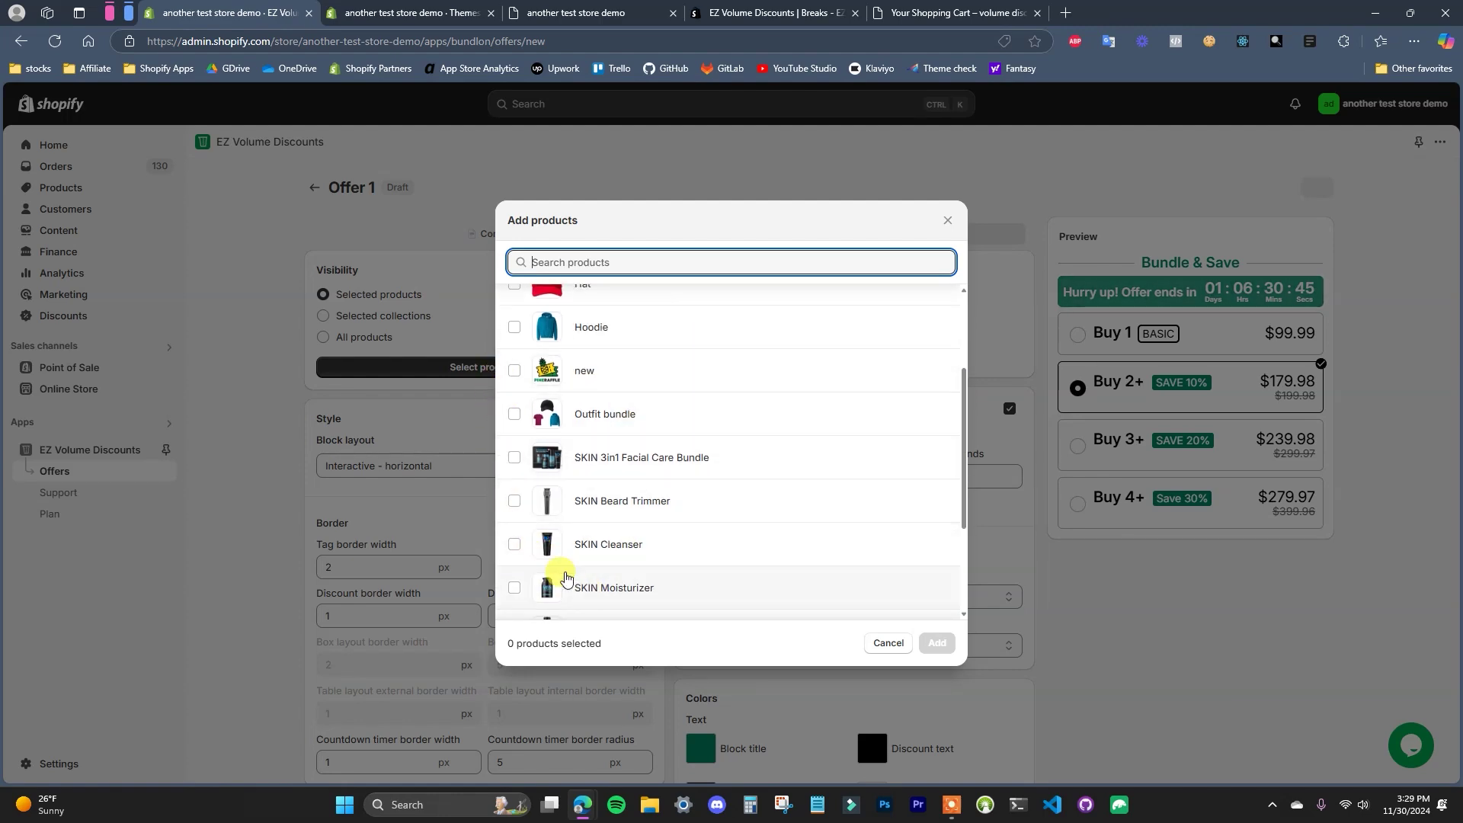
{"action": "scroll", "coordinate": [610, 556], "scroll_direction": "up", "scroll_amount": 4}
{"action": "left_click", "coordinate": [949, 220]}
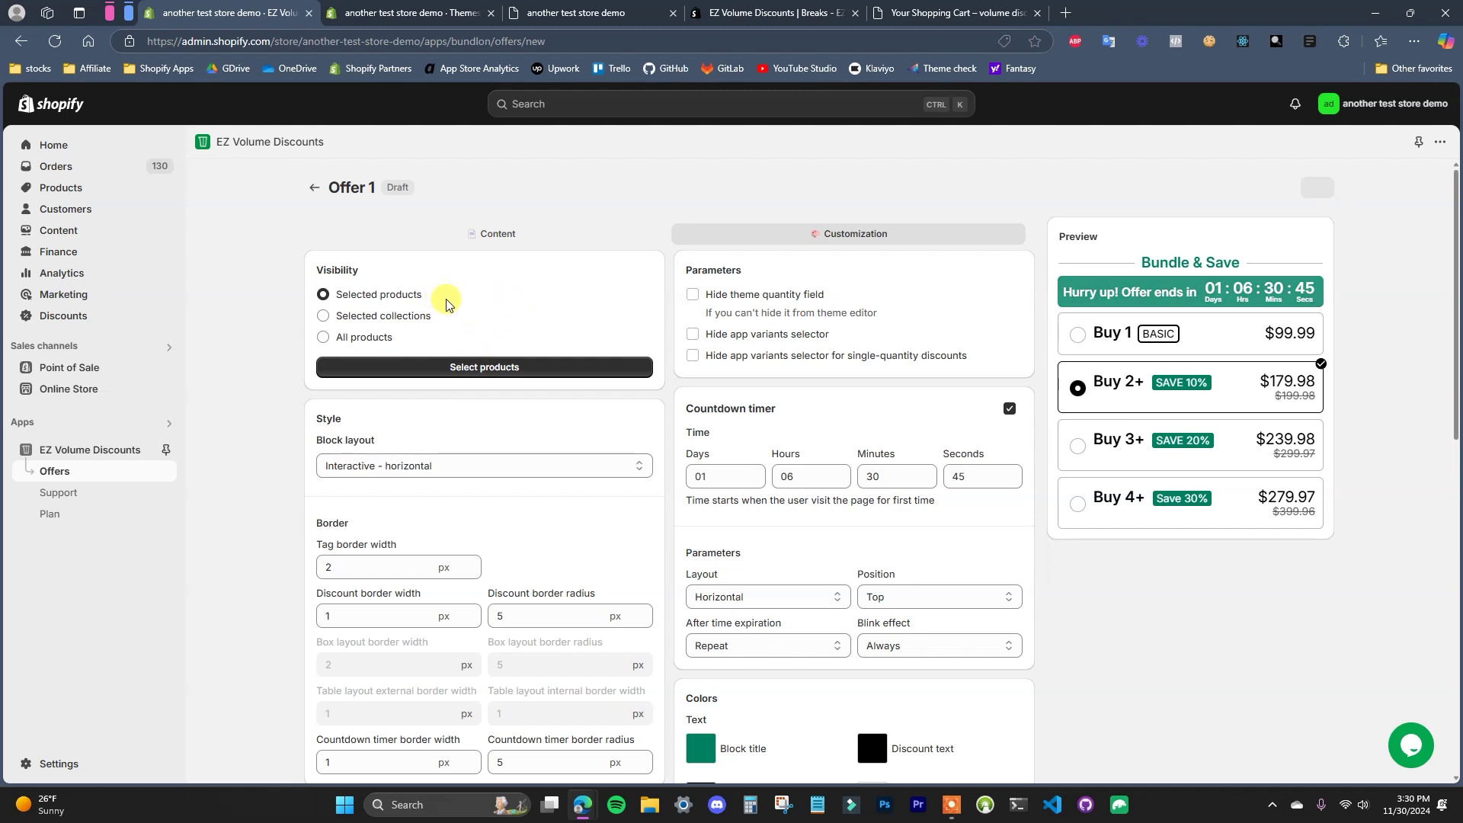
Set the offer's visibility to all products.
{"action": "left_click", "coordinate": [369, 341]}
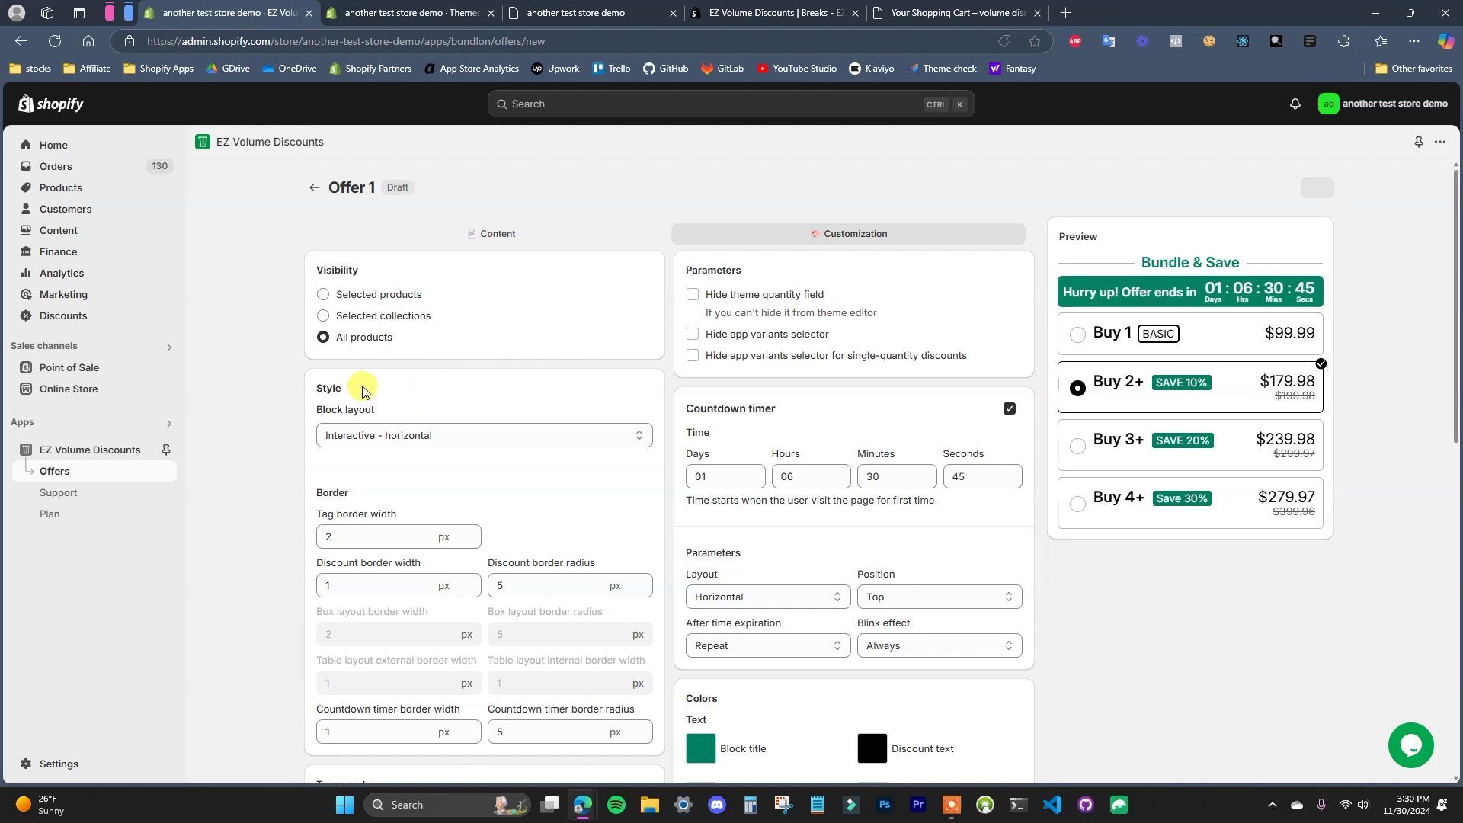
{"action": "scroll", "coordinate": [457, 381], "scroll_direction": "down", "scroll_amount": 1}
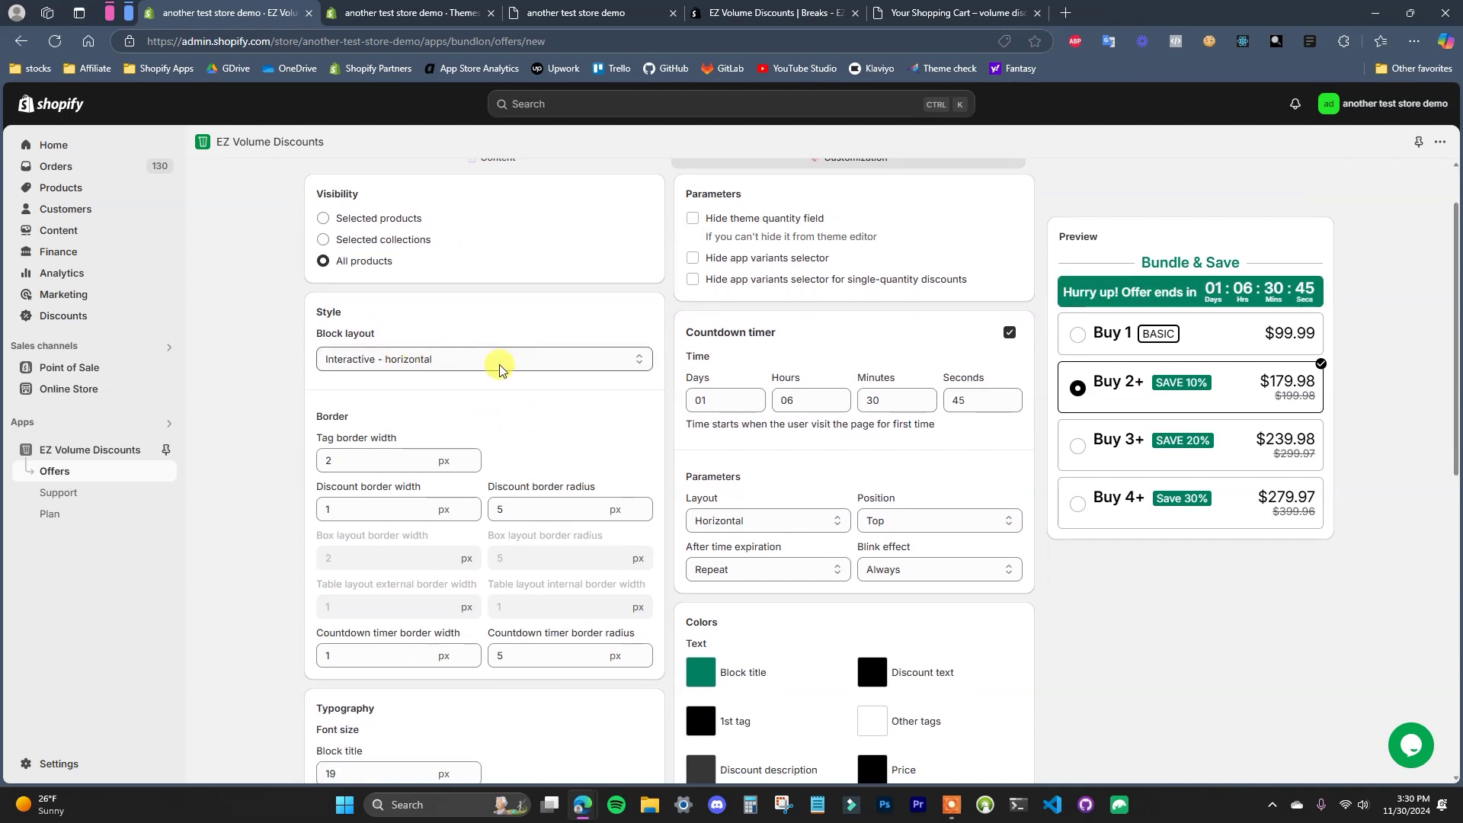
{"action": "scroll", "coordinate": [500, 370], "scroll_direction": "up", "scroll_amount": 1}
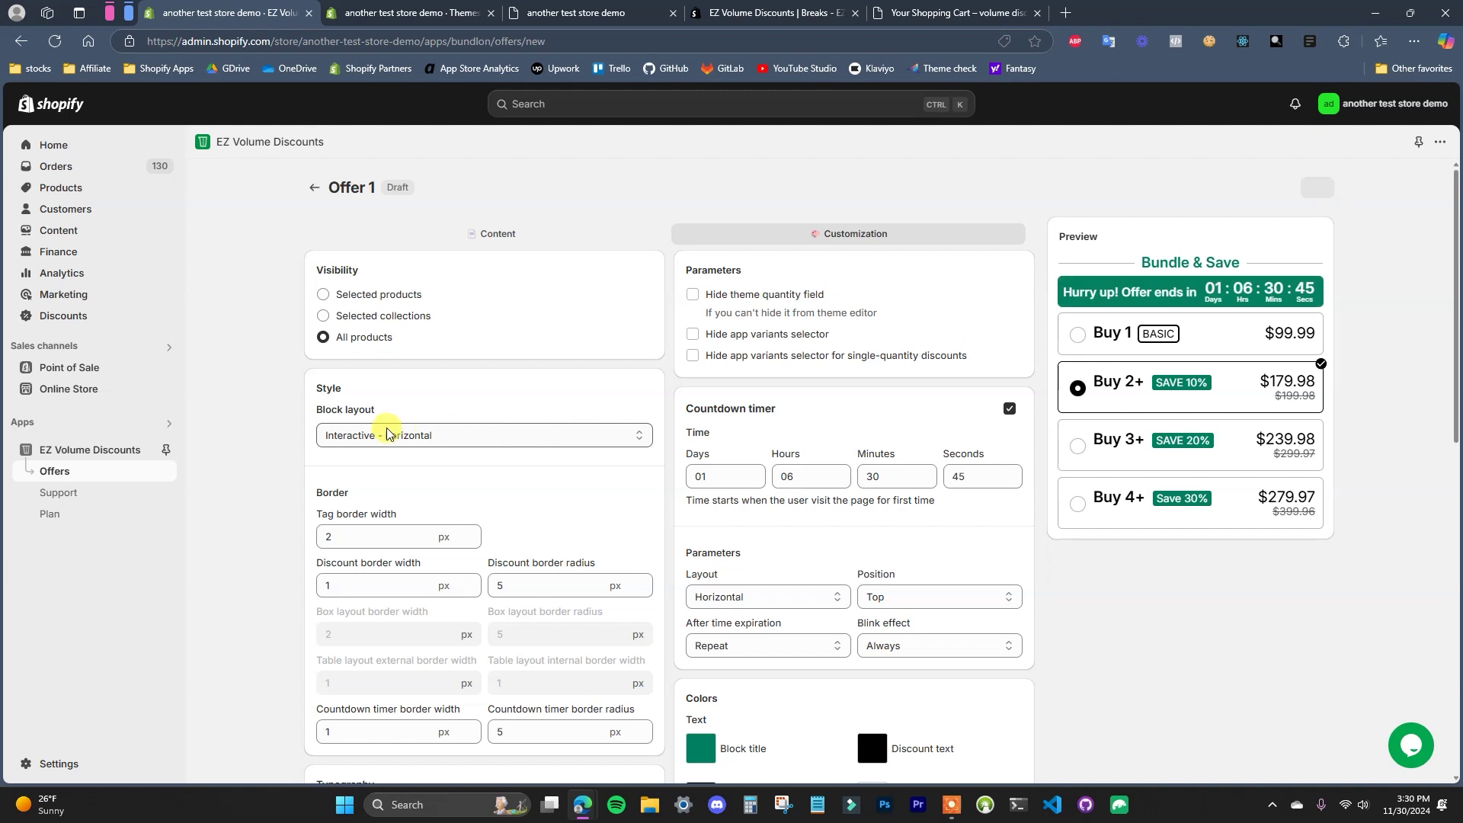
Compare block layouts by applying Interactive - vertical, returning to Interactive - horizontal, and setting the layout to Box.
{"action": "left_click", "coordinate": [556, 435]}
{"action": "left_click", "coordinate": [526, 478]}
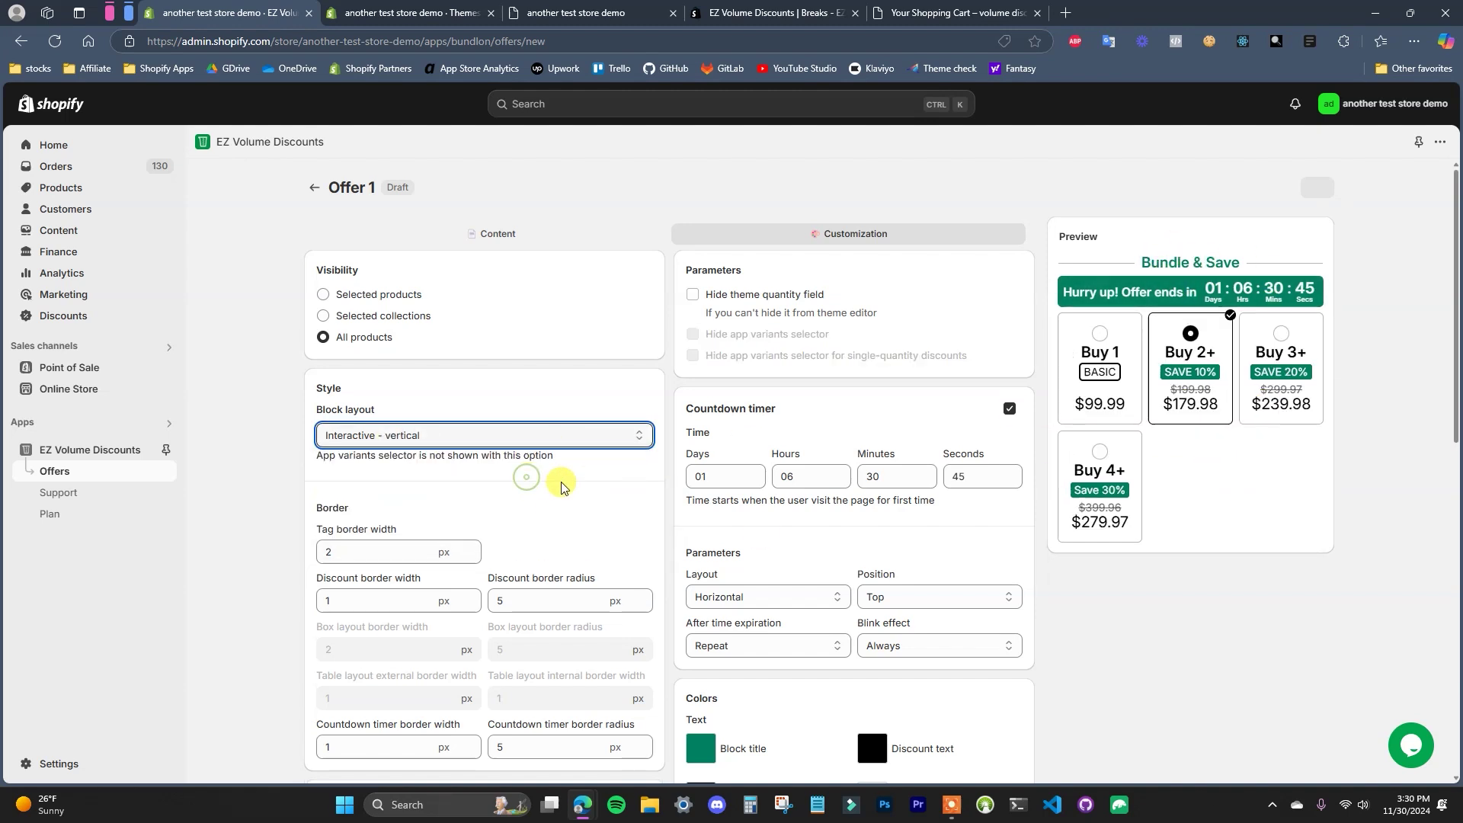
{"action": "left_click", "coordinate": [602, 435]}
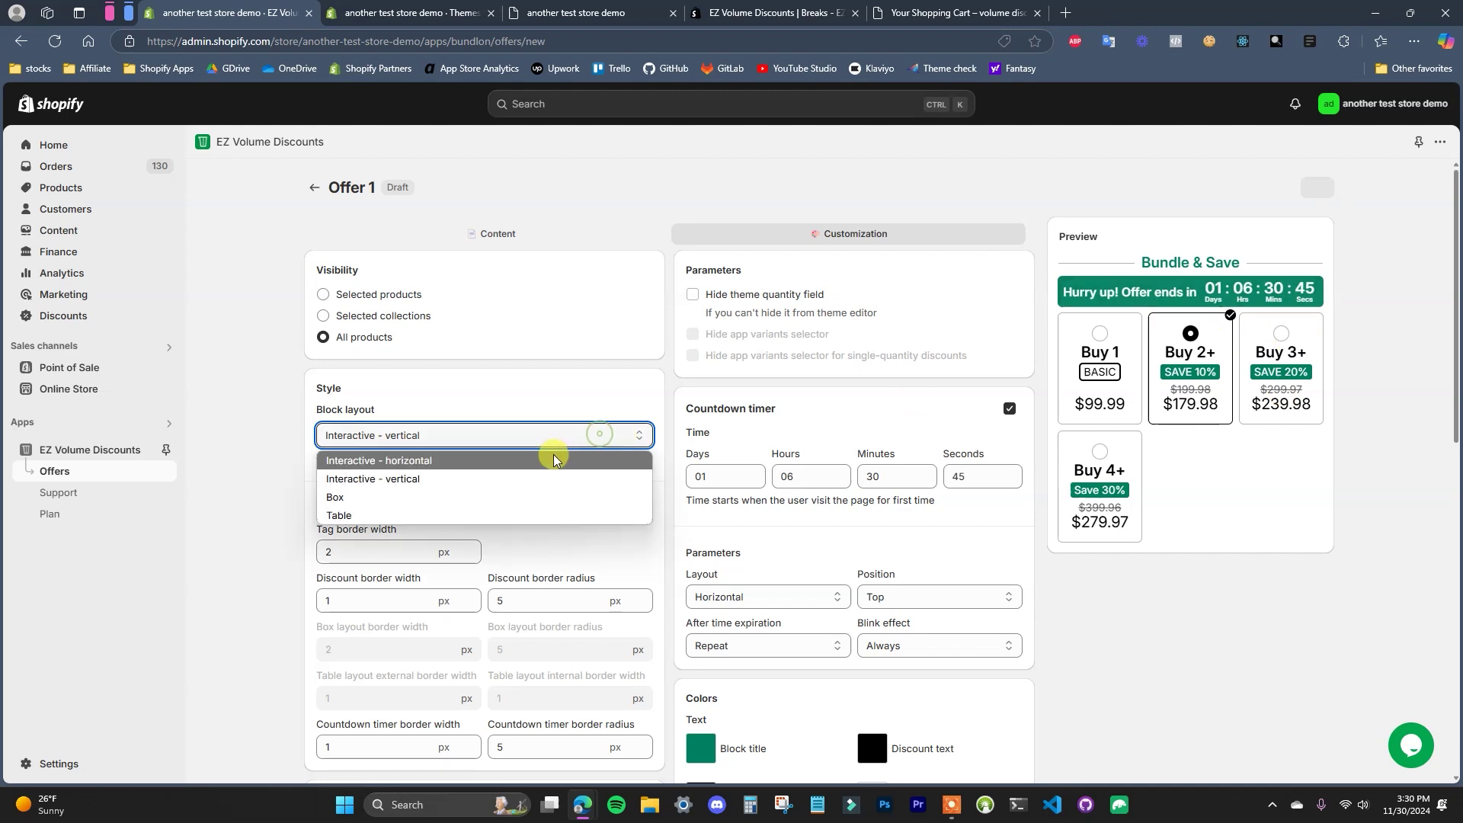
{"action": "left_click", "coordinate": [554, 460]}
{"action": "left_click", "coordinate": [554, 436]}
{"action": "left_click", "coordinate": [474, 497]}
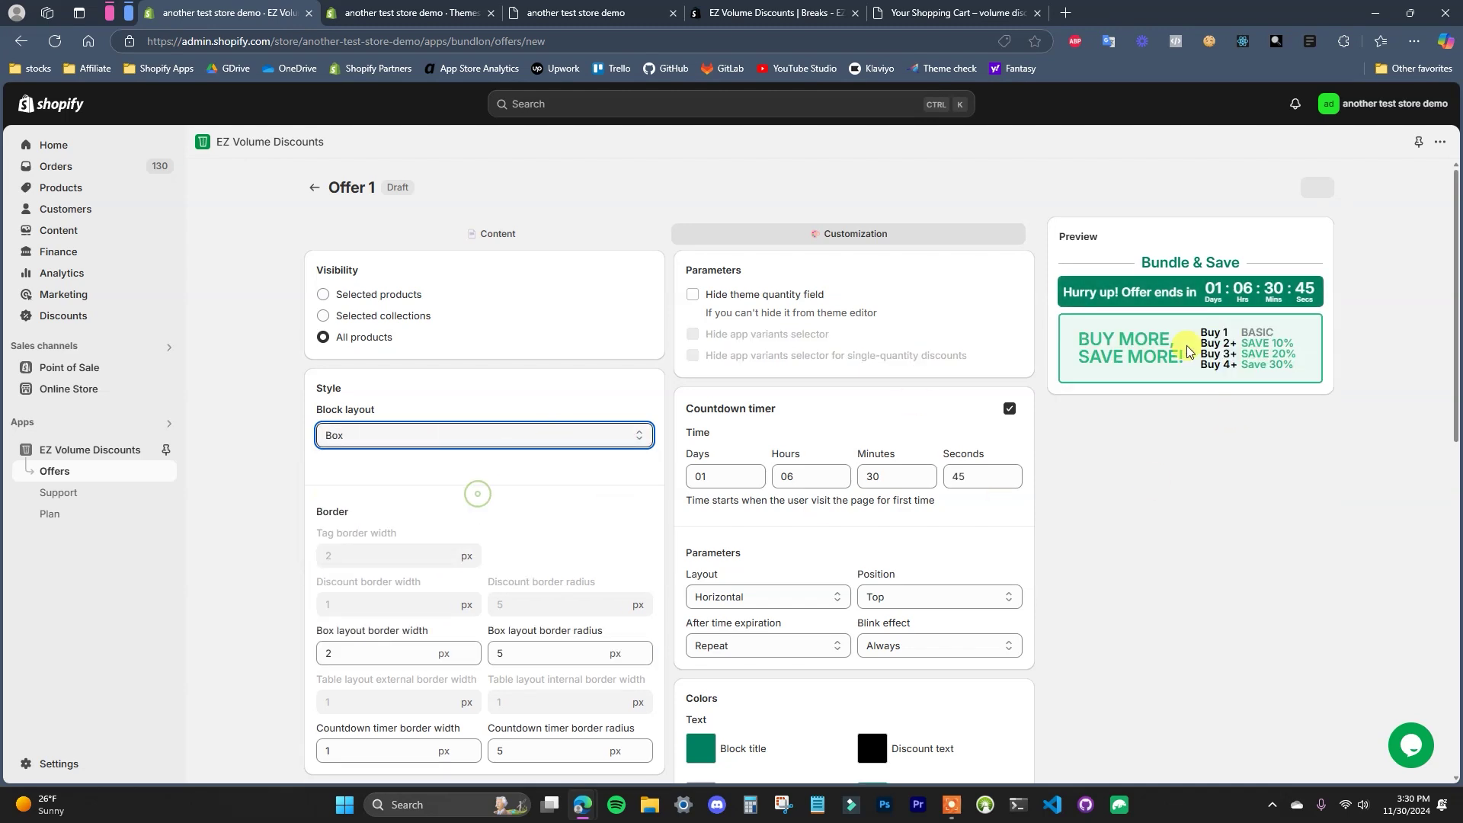
Try the Table block layout and examine its column header texts in the offer's content settings.
{"action": "left_click", "coordinate": [503, 432]}
{"action": "left_click", "coordinate": [415, 512]}
{"action": "left_click", "coordinate": [560, 238]}
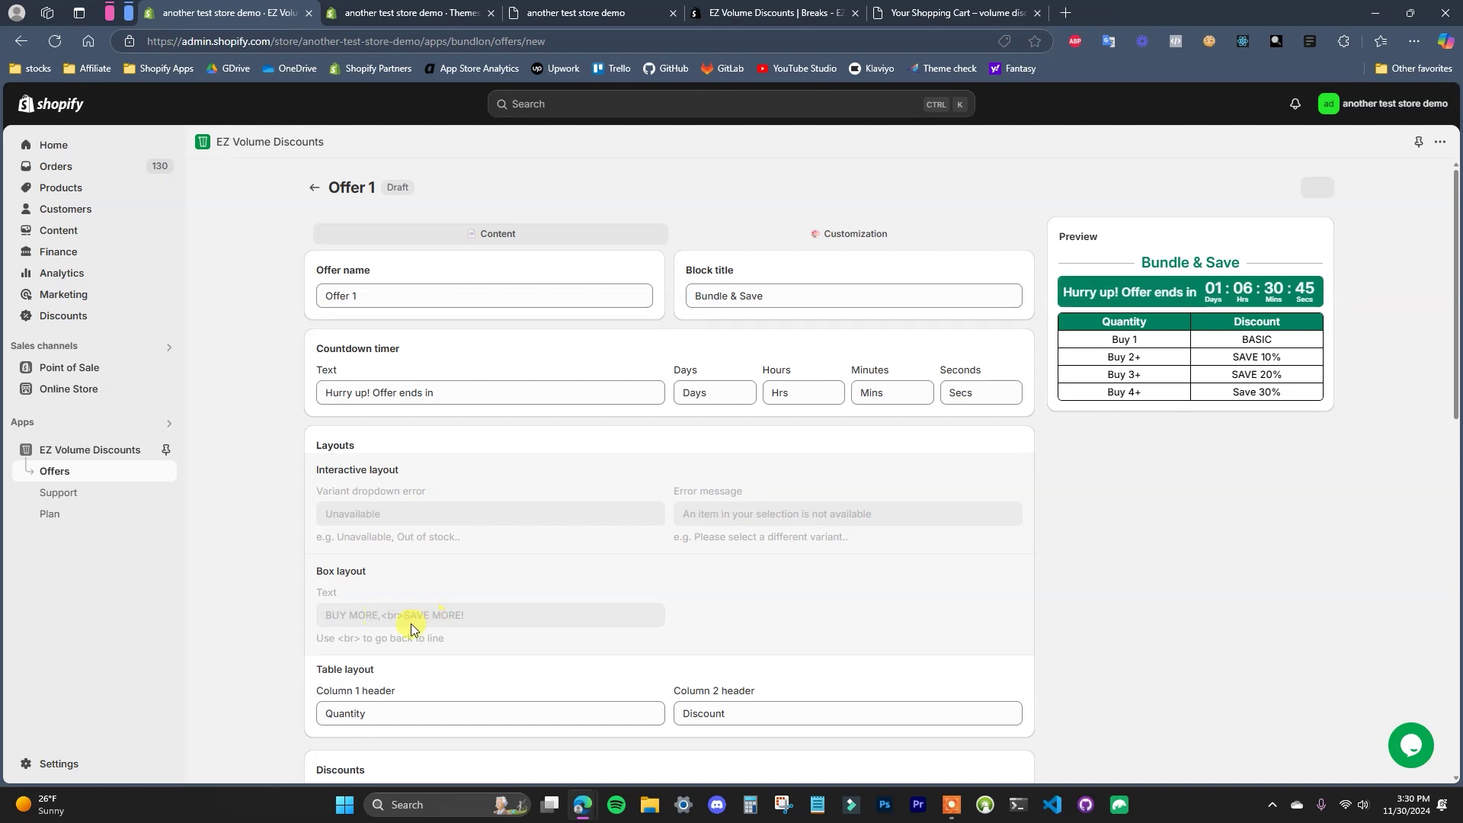
{"action": "left_click_drag", "start_coordinate": [430, 716], "coordinate": [326, 713]}
{"action": "left_click_drag", "start_coordinate": [745, 712], "coordinate": [683, 713]}
{"action": "left_click", "coordinate": [1039, 696]}
{"action": "left_click", "coordinate": [872, 236]}
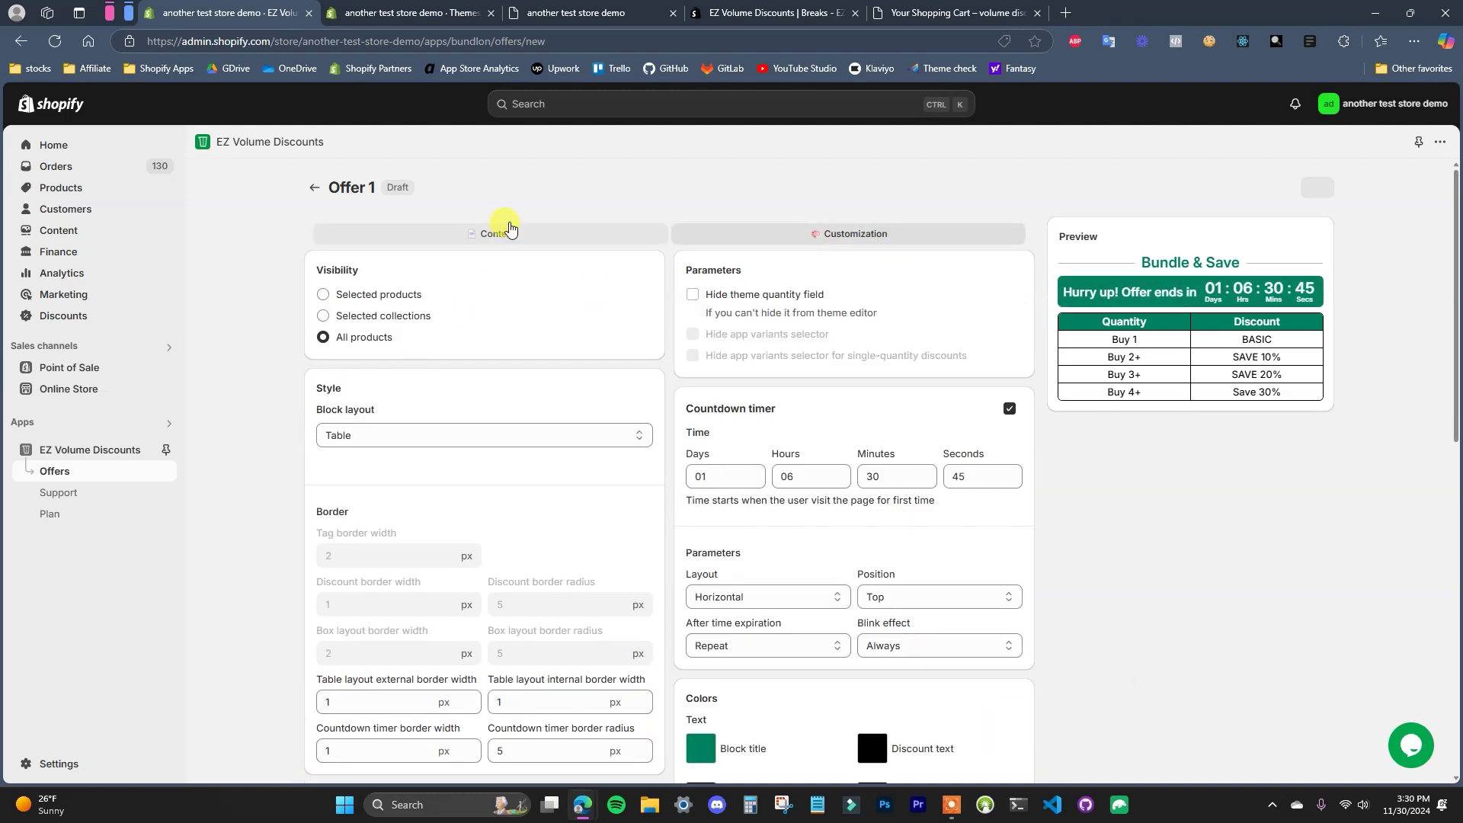
{"action": "left_click", "coordinate": [511, 240]}
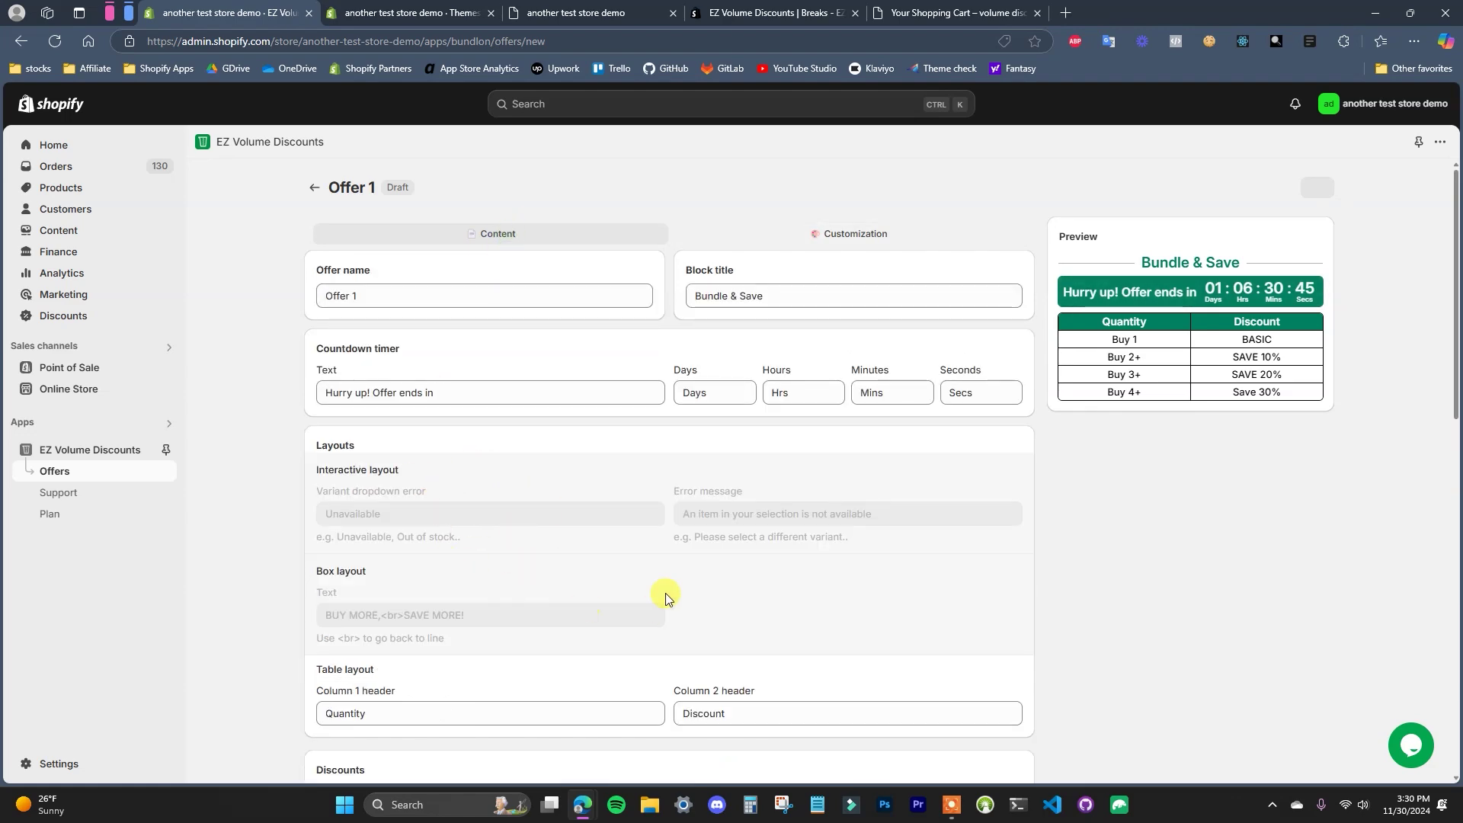
{"action": "left_click", "coordinate": [886, 241]}
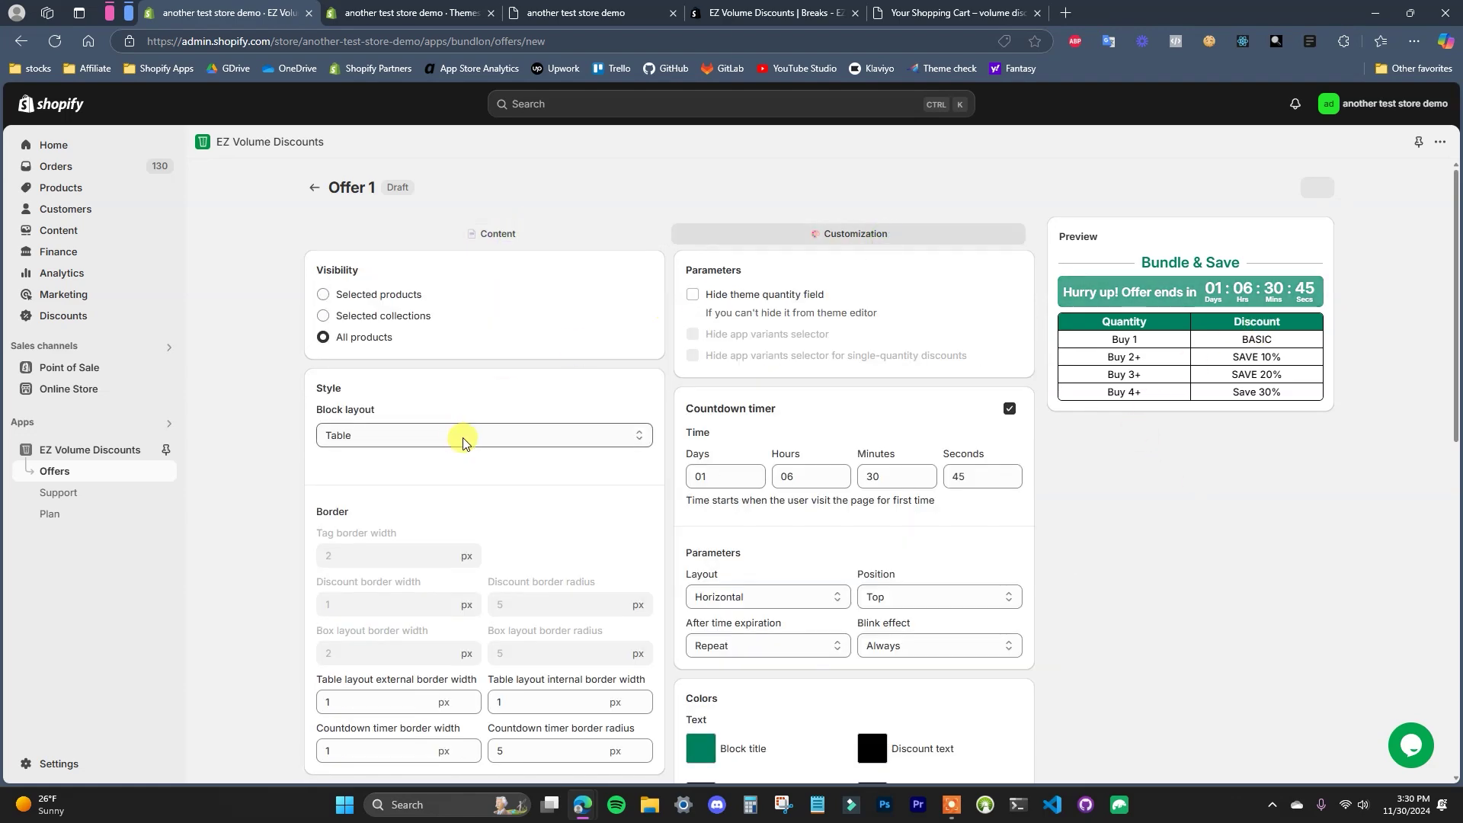
Set the block layout to Interactive - horizontal and disable the countdown timer.
{"action": "left_click", "coordinate": [542, 435]}
{"action": "left_click", "coordinate": [509, 461]}
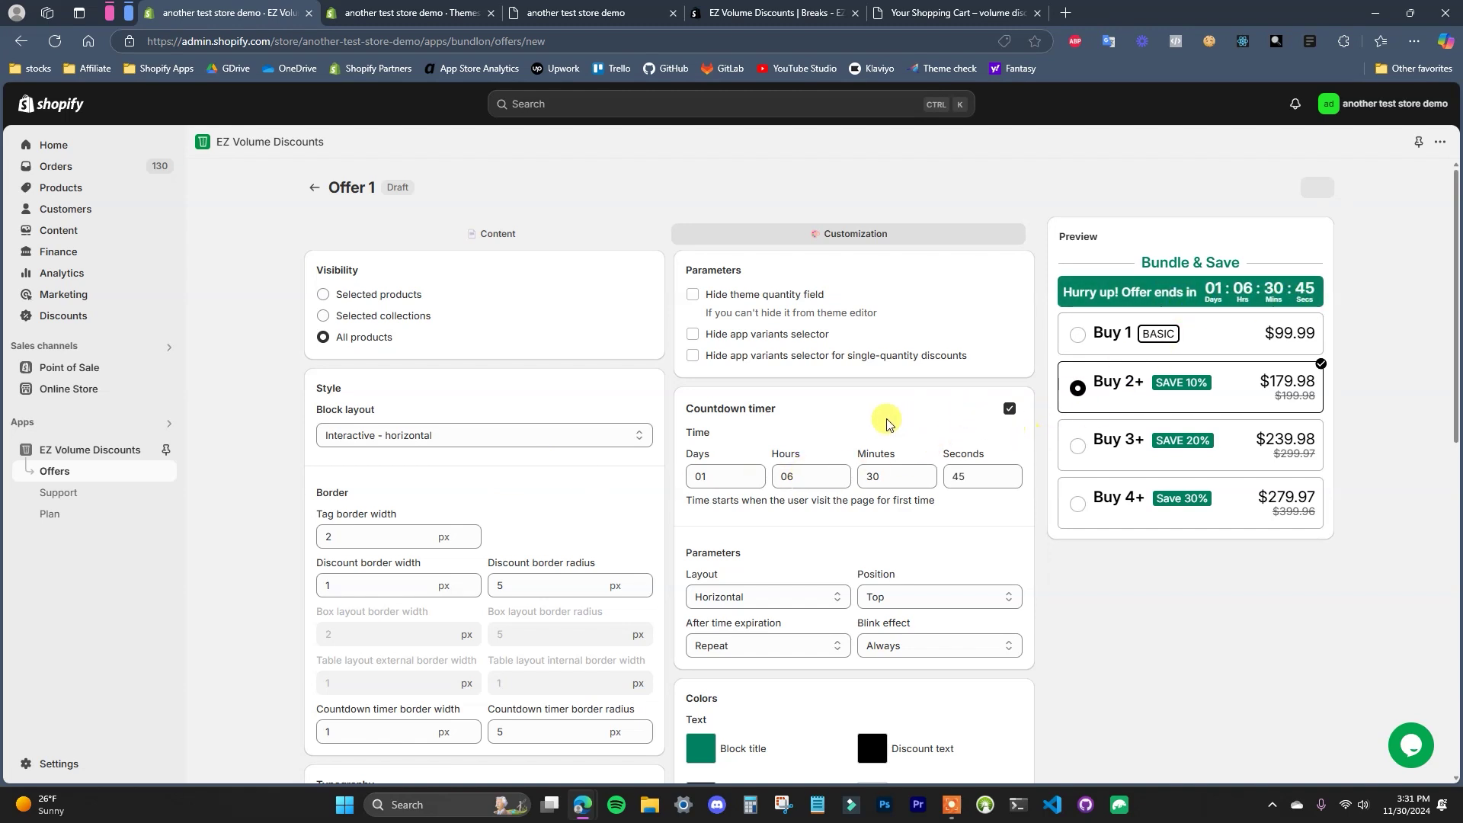
{"action": "left_click", "coordinate": [1010, 410]}
{"action": "left_click", "coordinate": [1010, 411]}
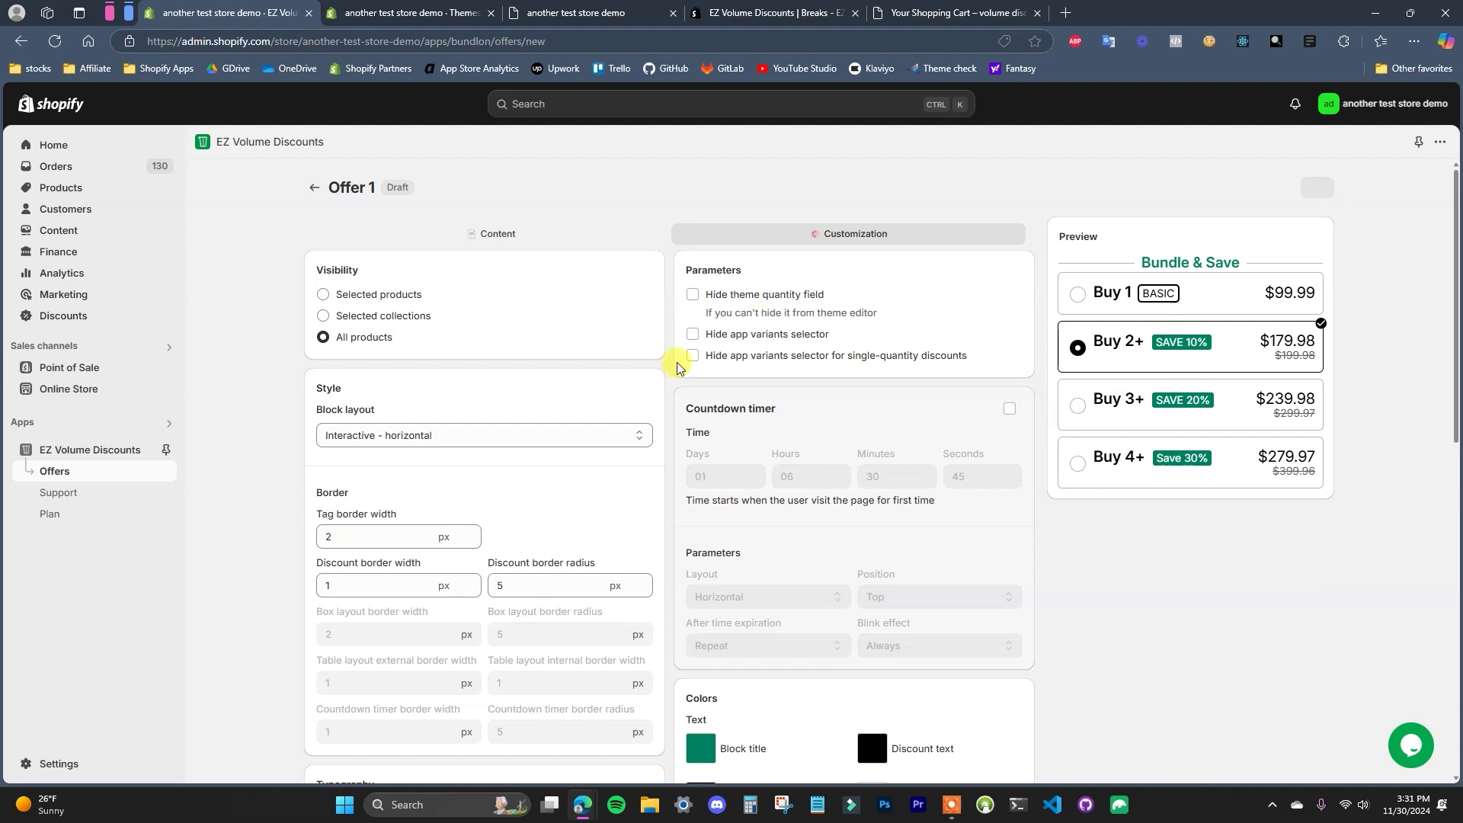
Change the block title's text color to red, #FF0000.
{"action": "scroll", "coordinate": [677, 368], "scroll_direction": "down", "scroll_amount": 3}
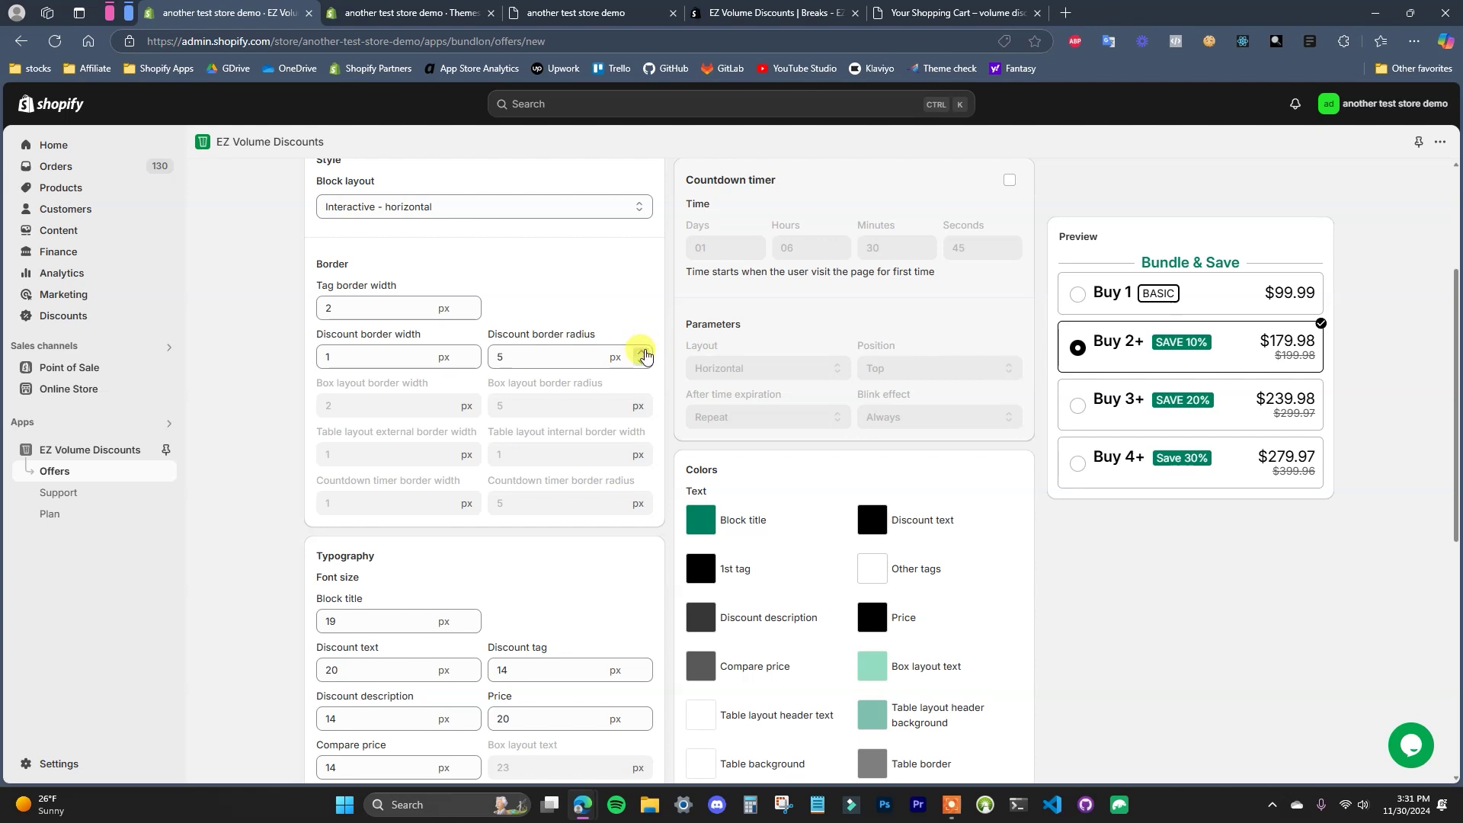
{"action": "scroll", "coordinate": [645, 356], "scroll_direction": "down", "scroll_amount": 1}
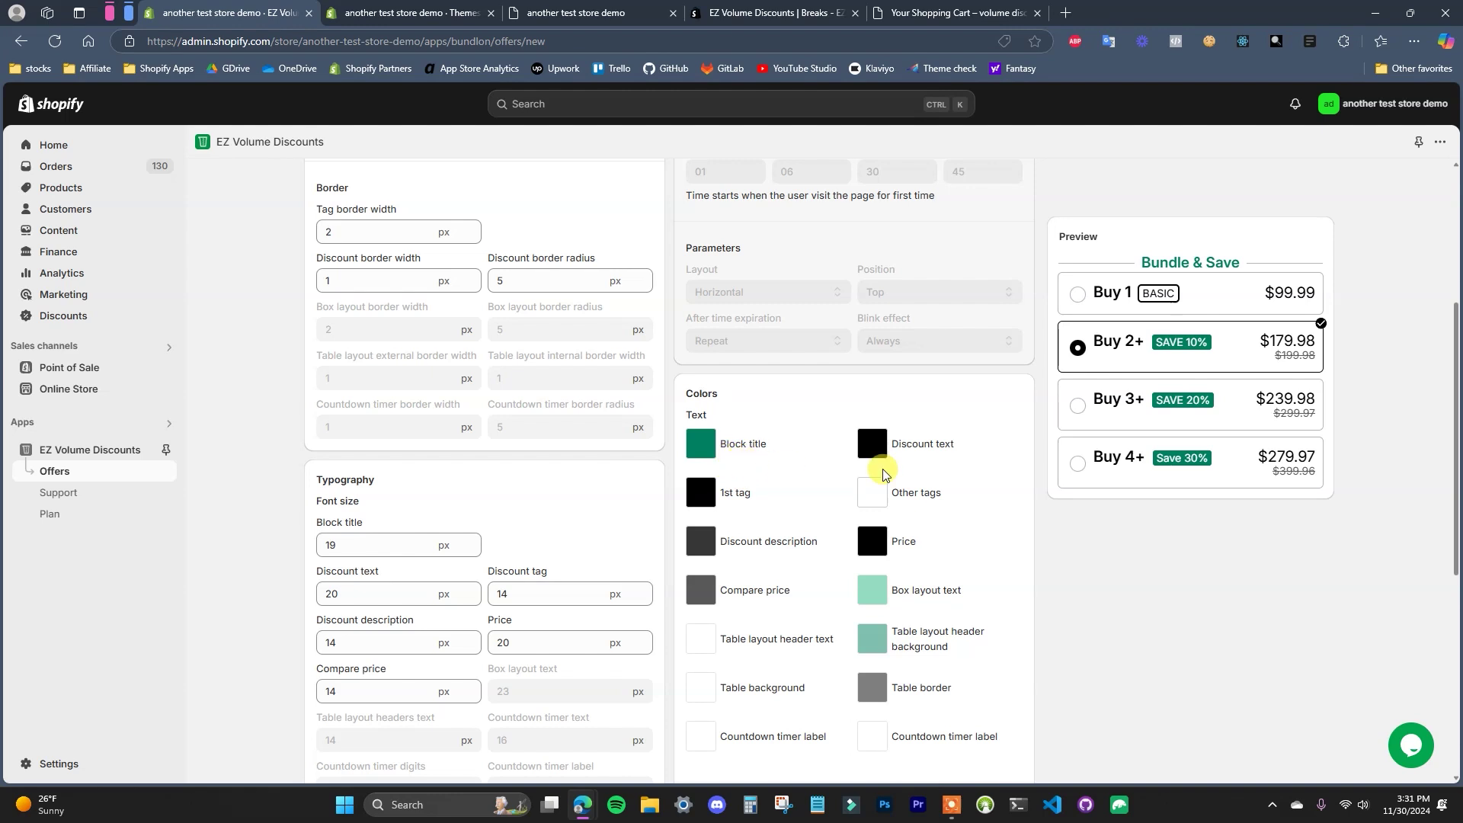
{"action": "left_click", "coordinate": [702, 445]}
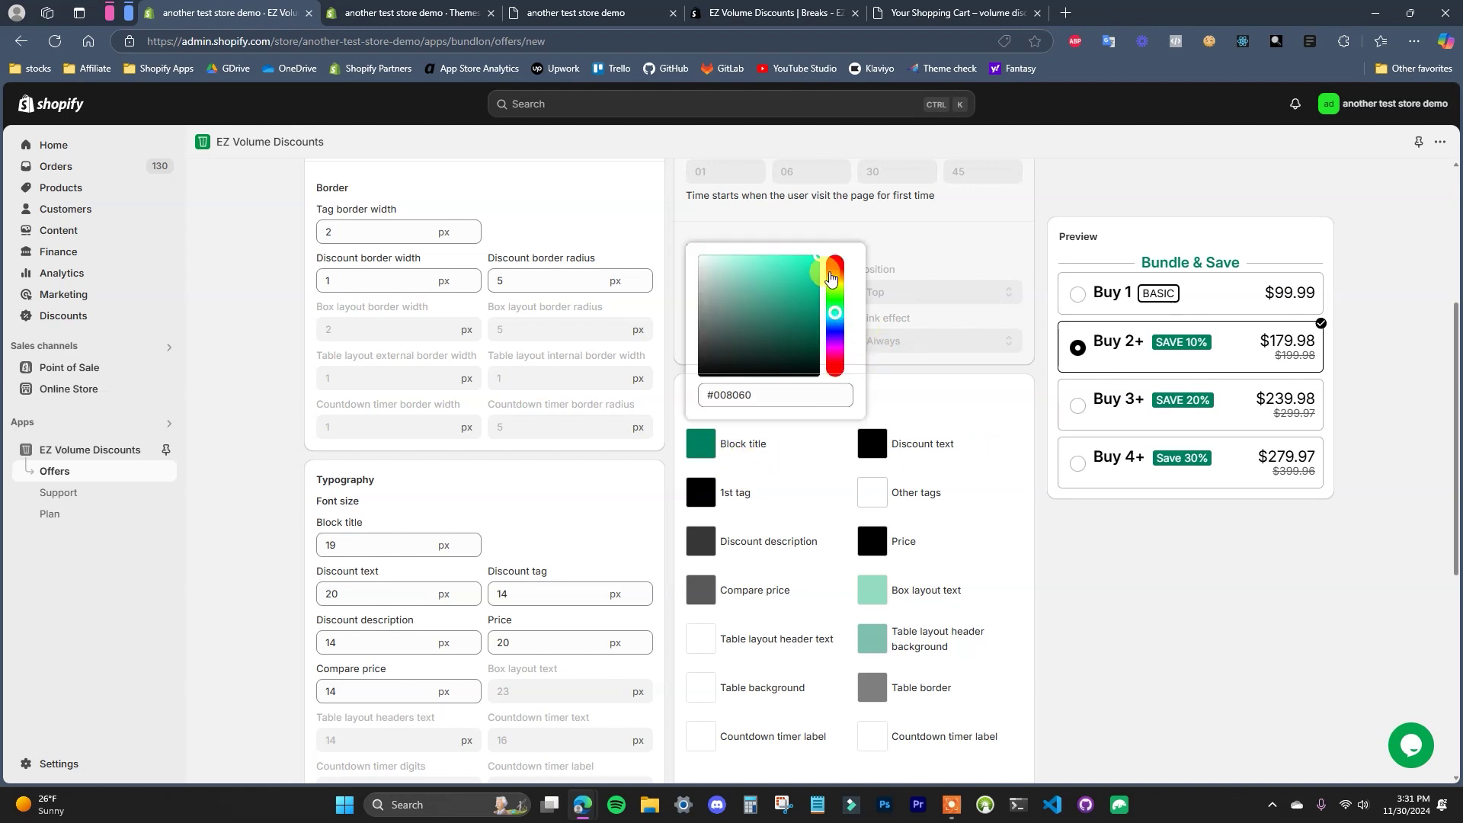
{"action": "left_click_drag", "start_coordinate": [830, 279], "coordinate": [834, 259]}
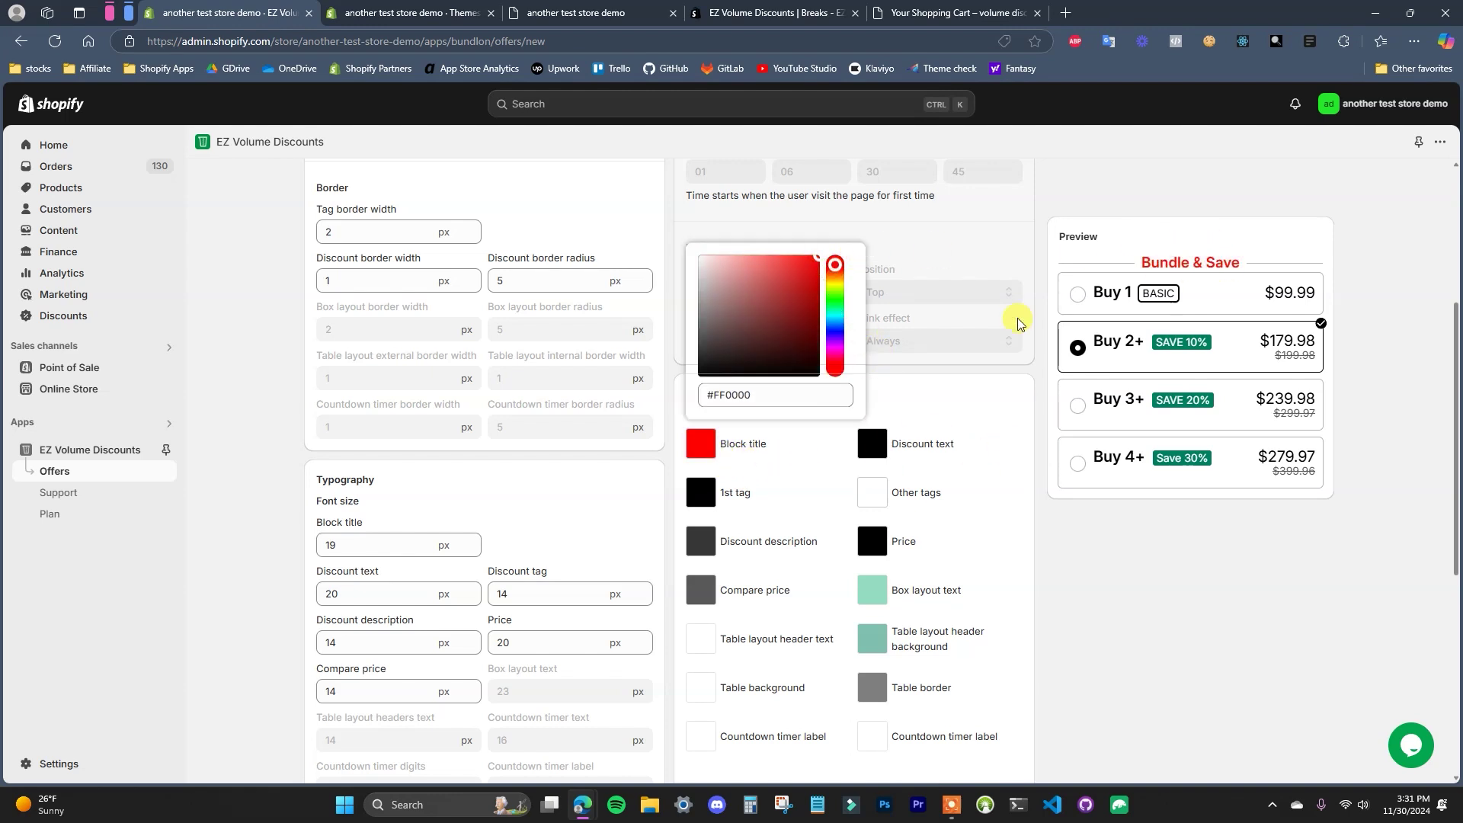
{"action": "left_click", "coordinate": [1070, 597]}
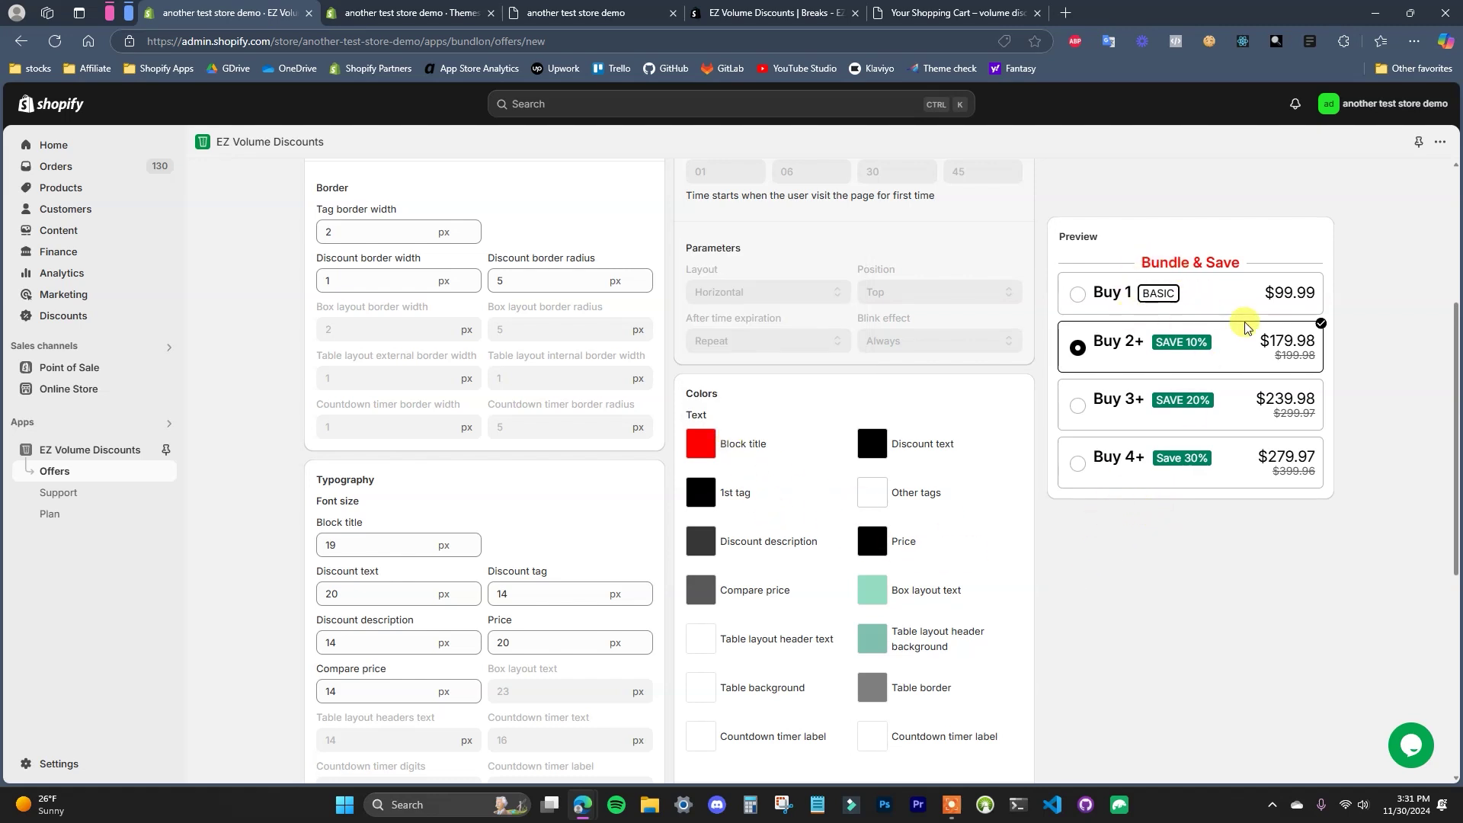
Set the block title's font size to 20 px.
{"action": "scroll", "coordinate": [867, 641], "scroll_direction": "down", "scroll_amount": 1}
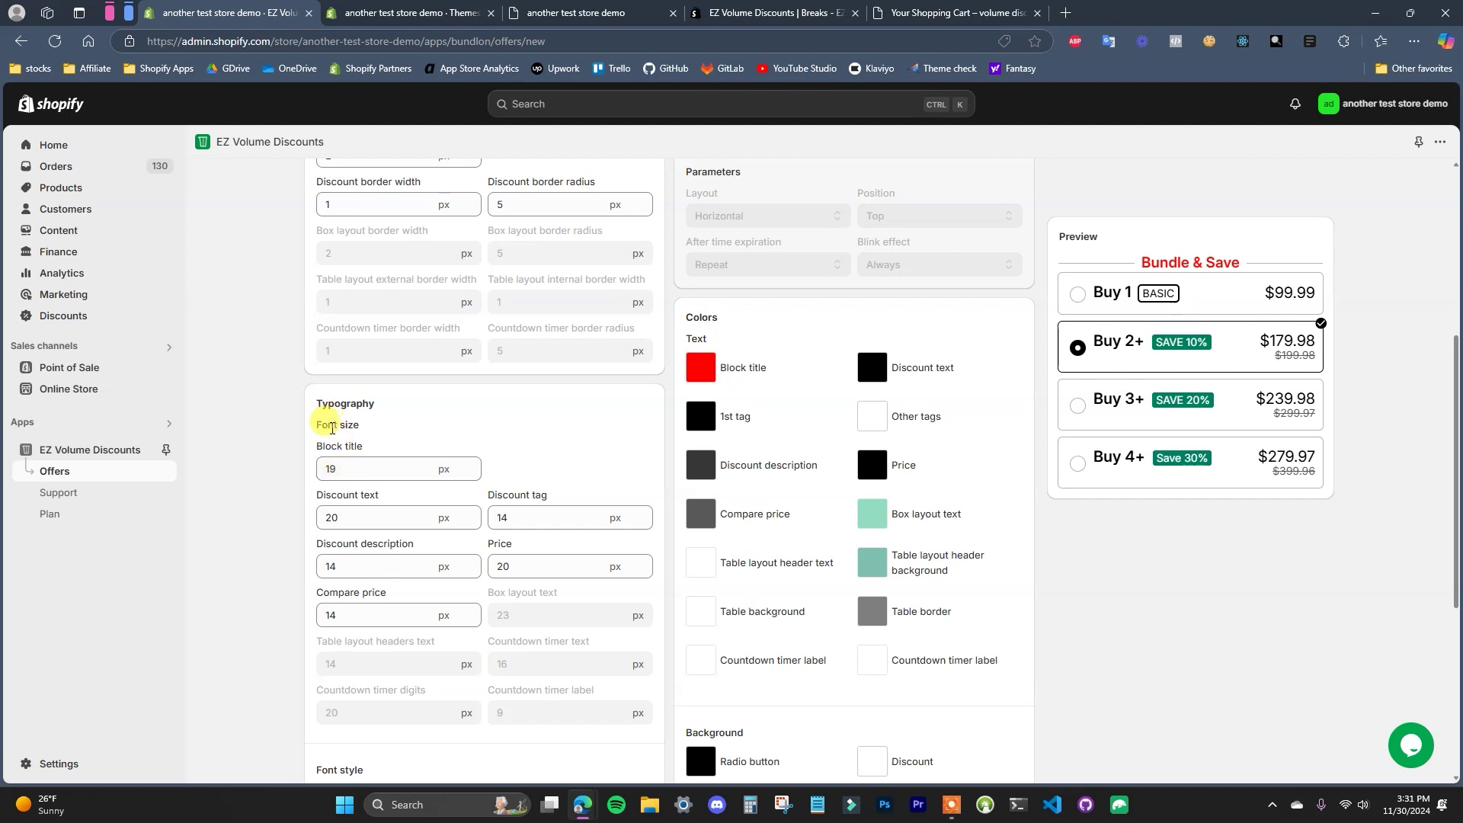
{"action": "scroll", "coordinate": [369, 500], "scroll_direction": "down", "scroll_amount": 1}
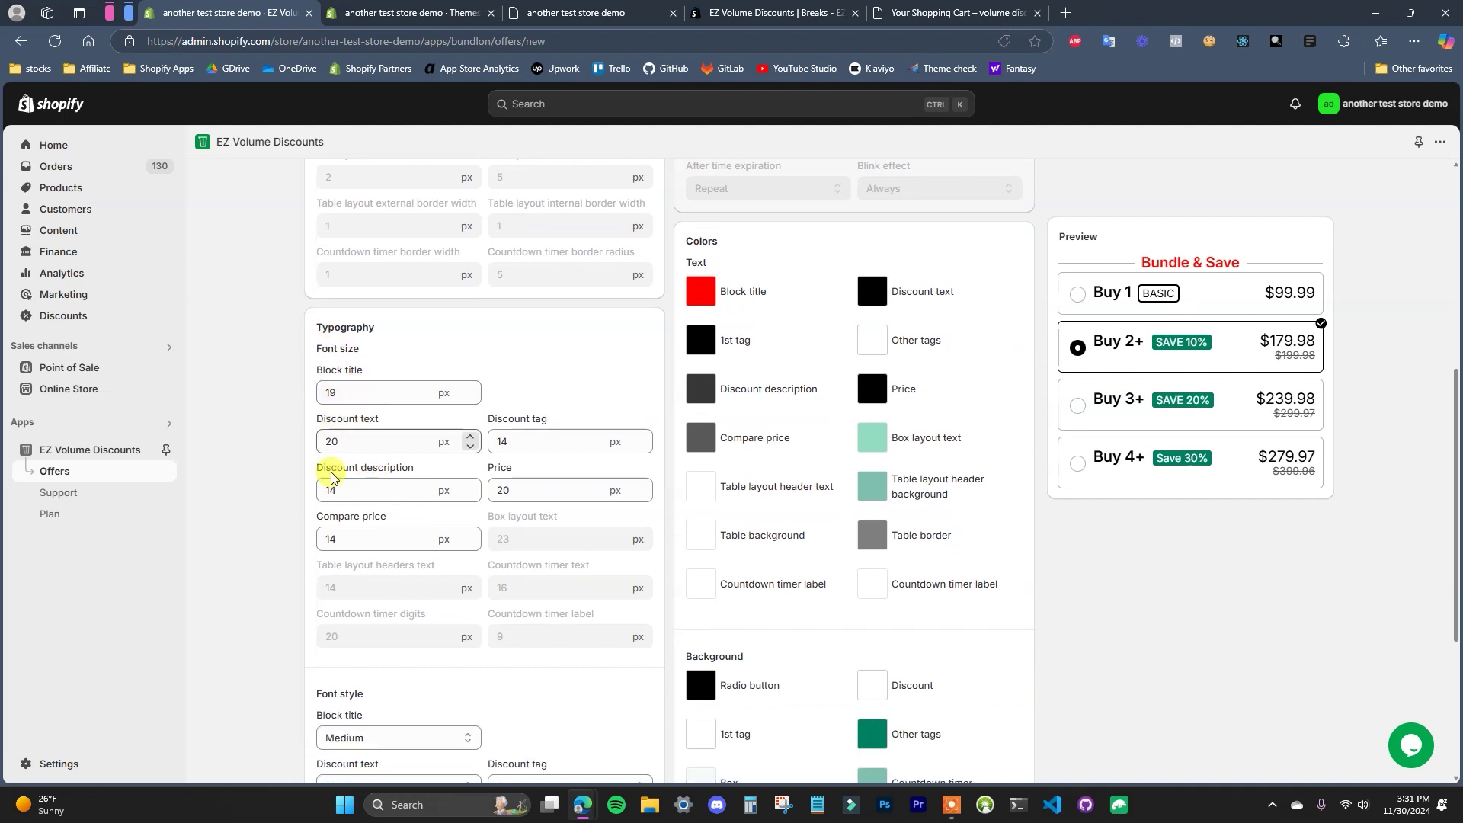
{"action": "left_click", "coordinate": [470, 398]}
{"action": "left_click", "coordinate": [469, 398]}
{"action": "left_click", "coordinate": [470, 398]}
{"action": "left_click", "coordinate": [470, 397]}
{"action": "left_click", "coordinate": [471, 397]}
{"action": "left_click", "coordinate": [470, 390]}
{"action": "left_click", "coordinate": [470, 389]}
{"action": "left_click", "coordinate": [471, 389]}
{"action": "left_click", "coordinate": [472, 389]}
{"action": "left_click", "coordinate": [472, 390]}
{"action": "left_click", "coordinate": [471, 390]}
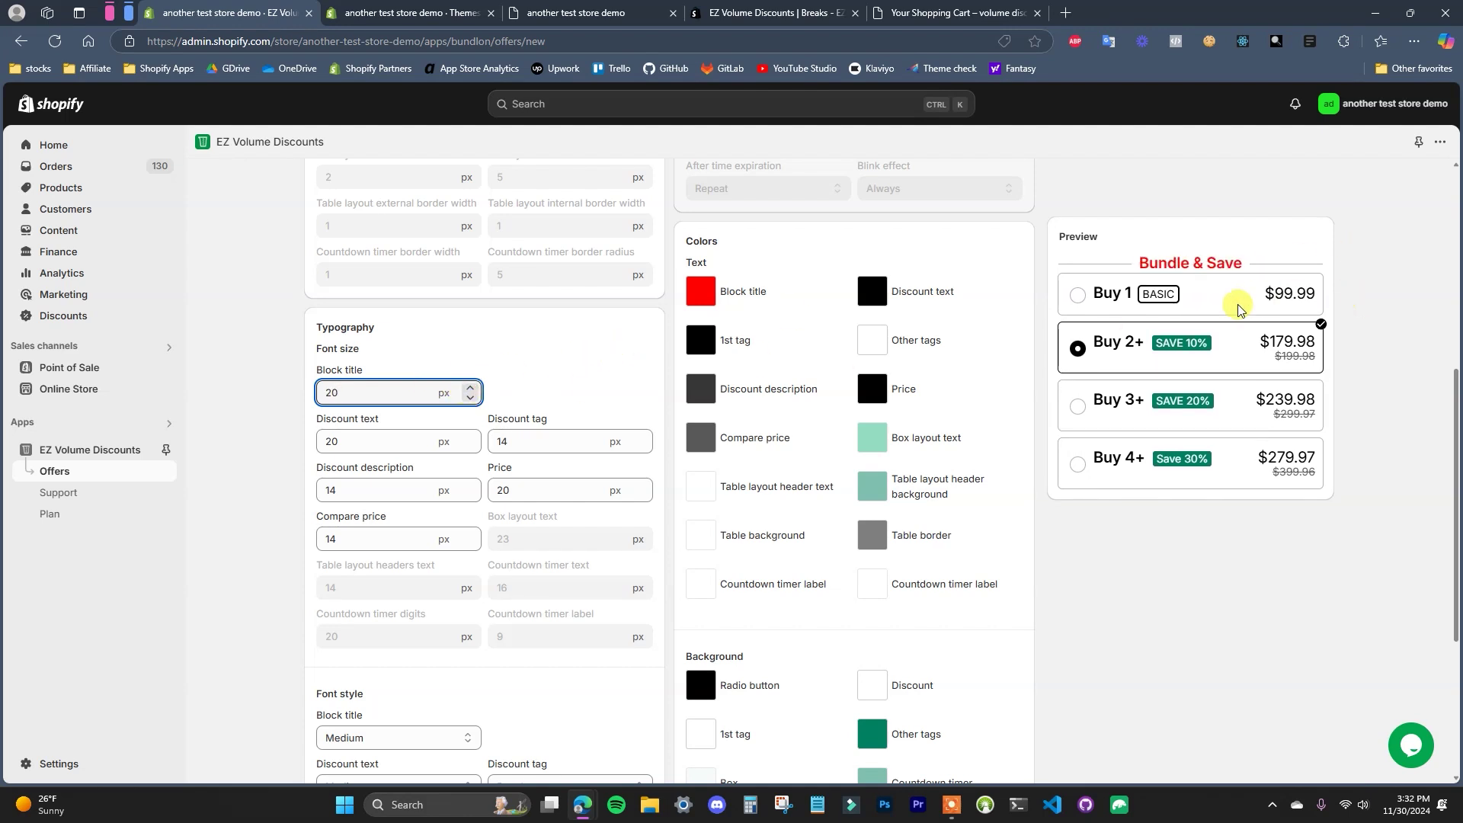
Try the Regular font style on the discount text and restore it to Medium.
{"action": "scroll", "coordinate": [523, 485], "scroll_direction": "down", "scroll_amount": 1}
{"action": "scroll", "coordinate": [523, 485], "scroll_direction": "down", "scroll_amount": 3}
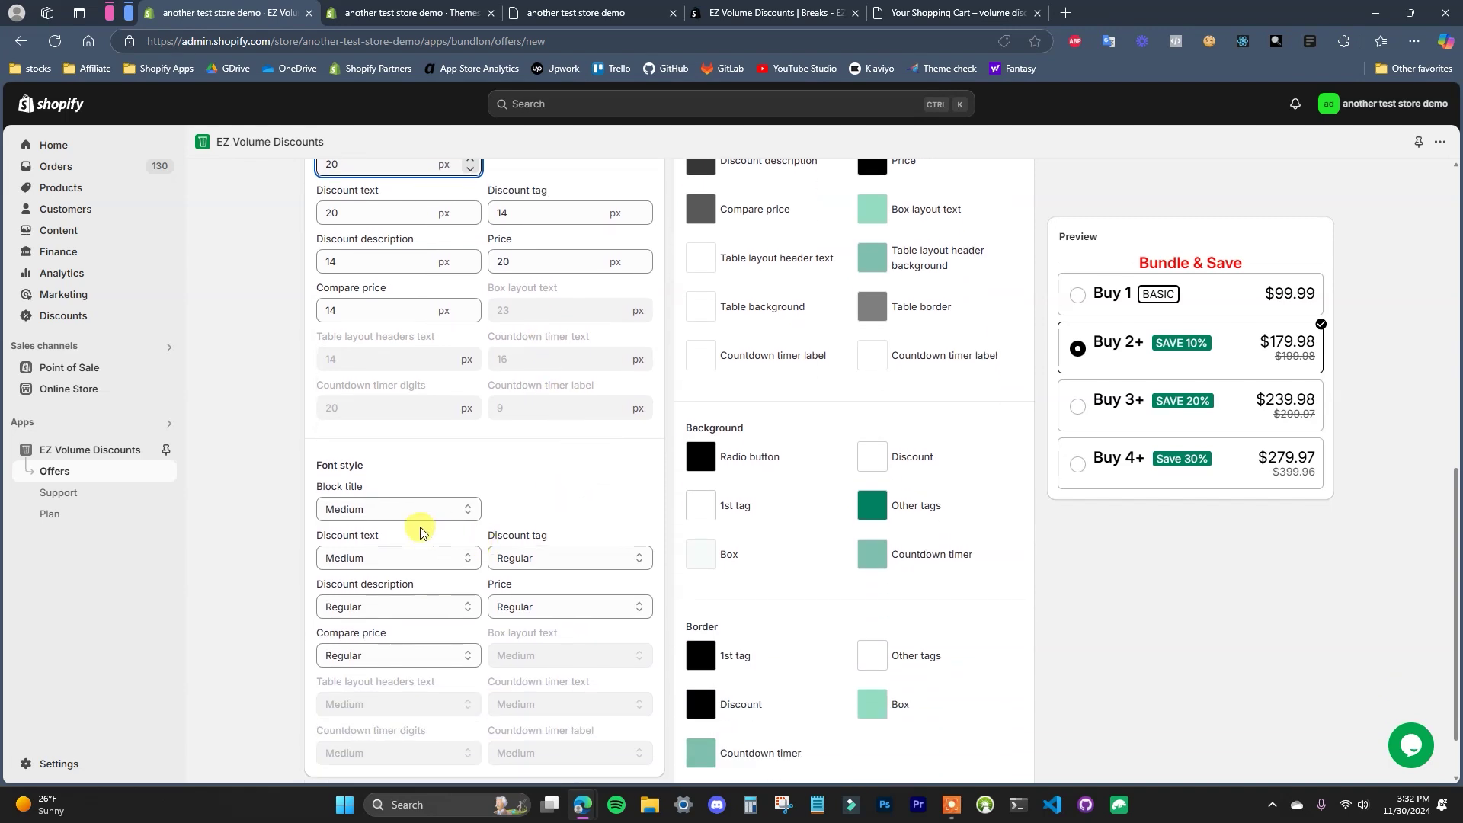
{"action": "left_click", "coordinate": [390, 511]}
{"action": "left_click", "coordinate": [400, 509]}
{"action": "left_click", "coordinate": [428, 557]}
{"action": "left_click", "coordinate": [433, 561]}
{"action": "left_click", "coordinate": [433, 561]}
{"action": "left_click", "coordinate": [415, 582]}
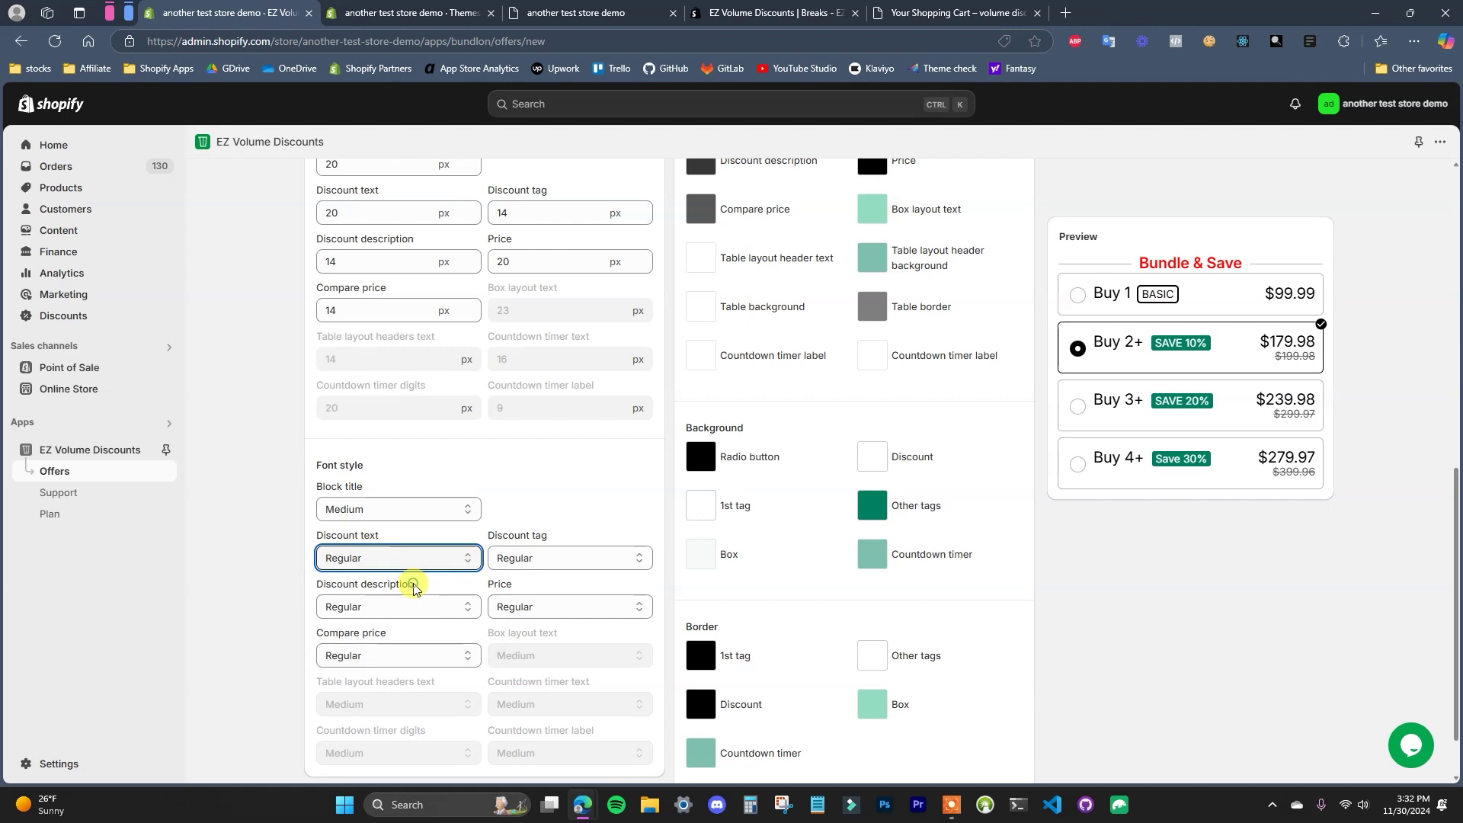
{"action": "left_click", "coordinate": [398, 558]}
{"action": "left_click", "coordinate": [399, 582]}
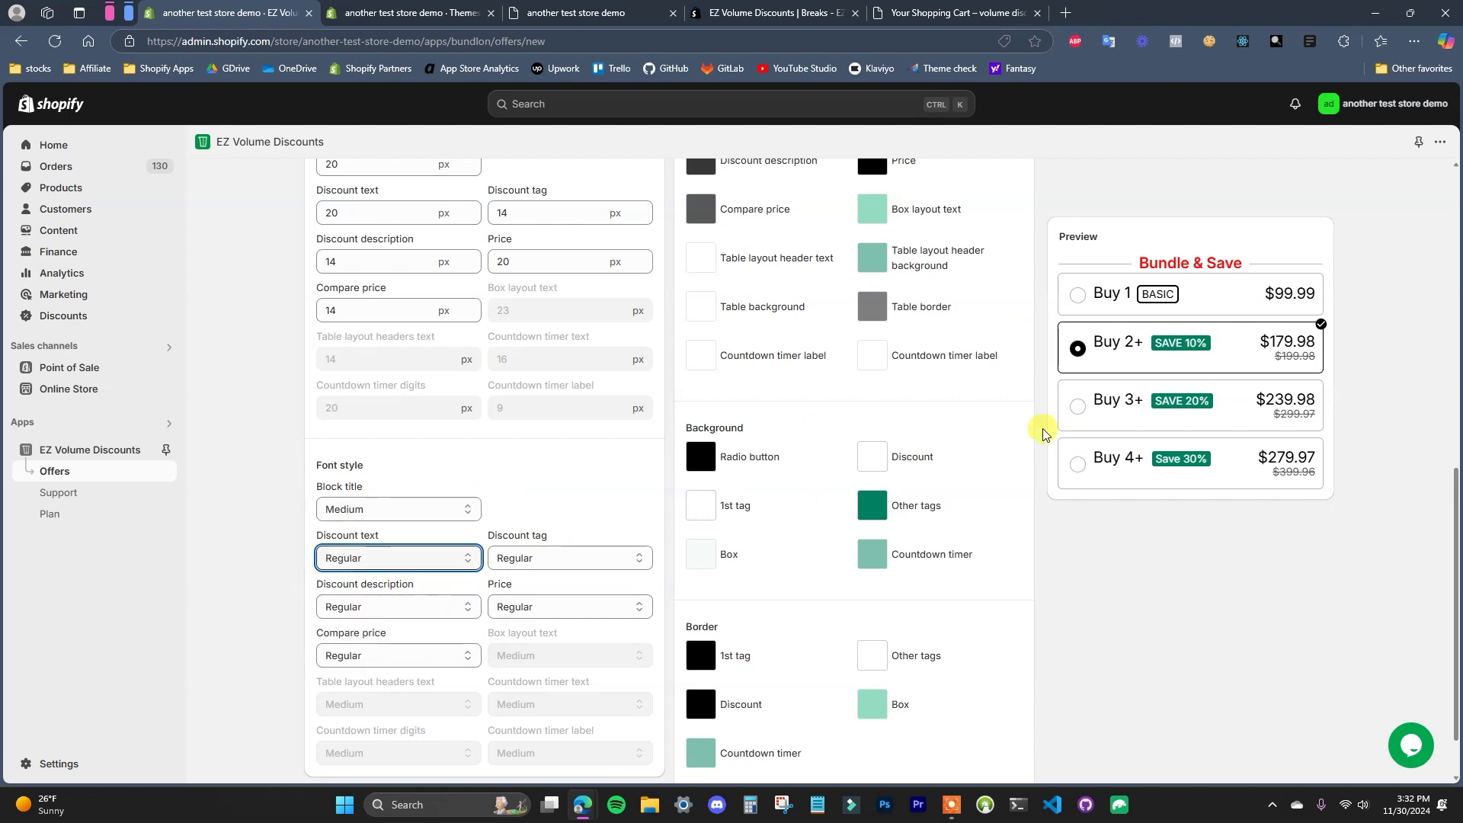
{"action": "left_click", "coordinate": [452, 559]}
{"action": "left_click", "coordinate": [392, 600]}
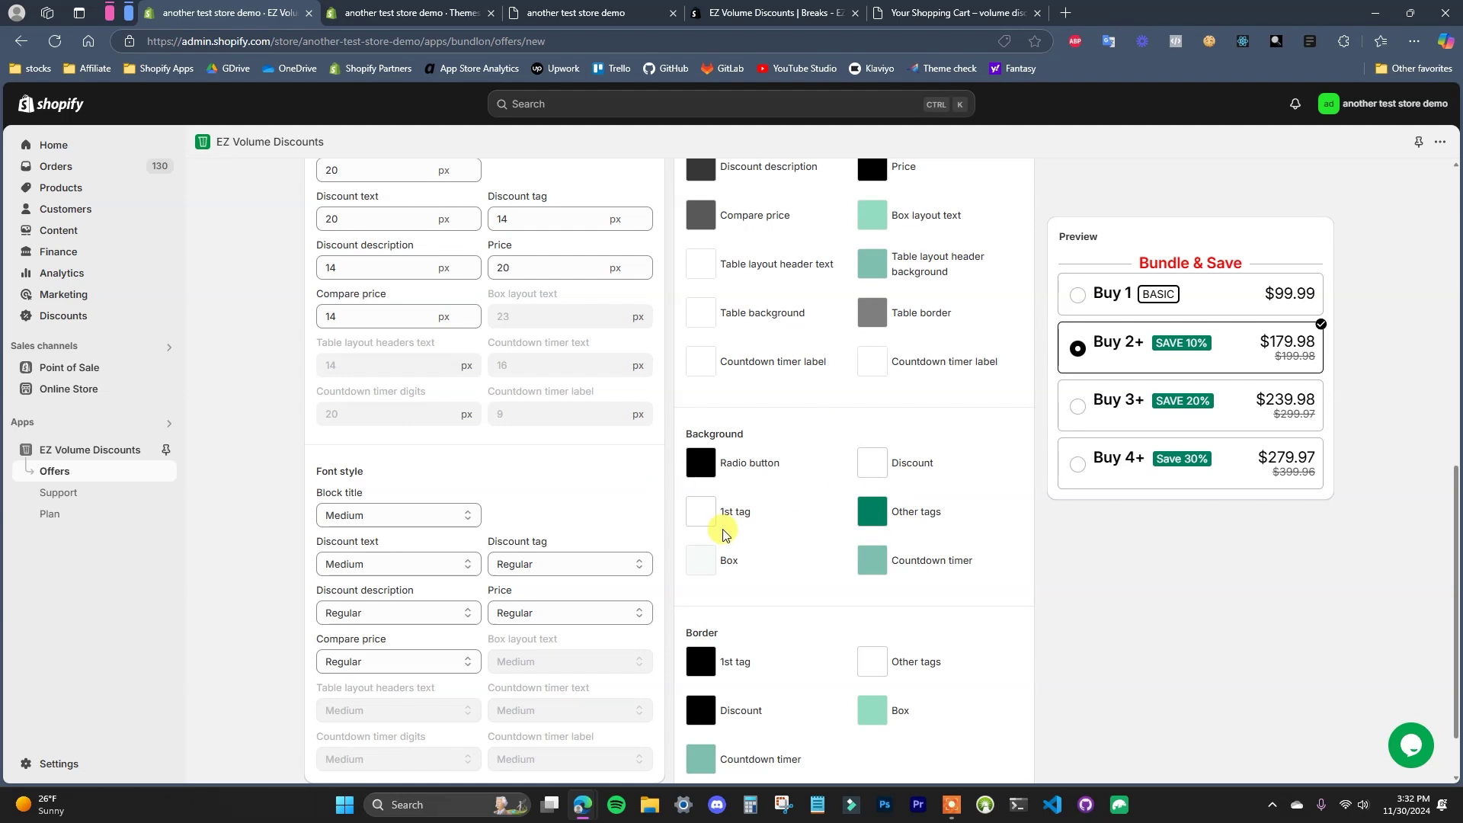
Go through the offer's content settings once more and publish the offer.
{"action": "scroll", "coordinate": [725, 533], "scroll_direction": "up", "scroll_amount": 2}
{"action": "scroll", "coordinate": [724, 534], "scroll_direction": "up", "scroll_amount": 7}
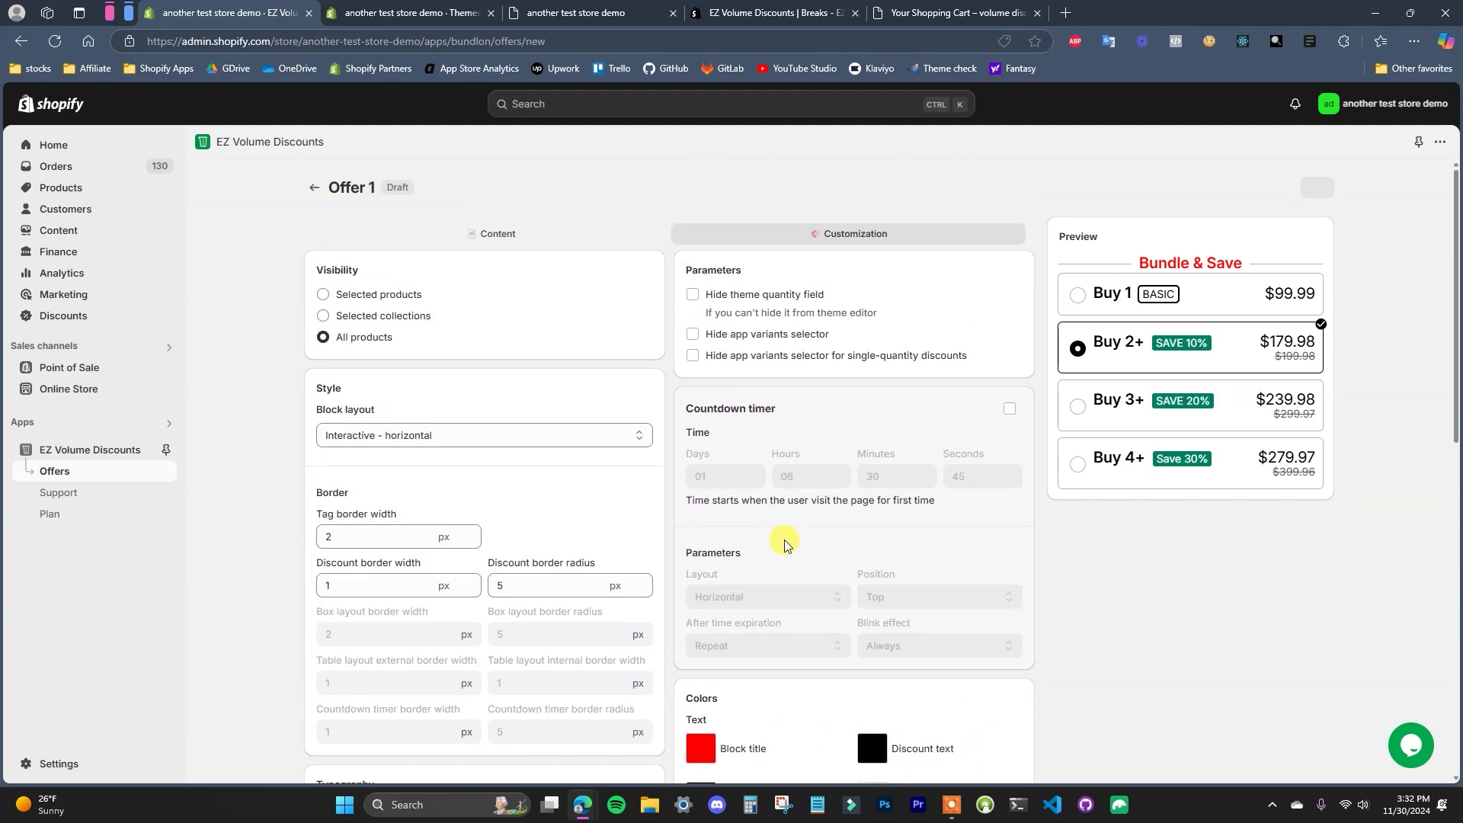
{"action": "left_click", "coordinate": [587, 238]}
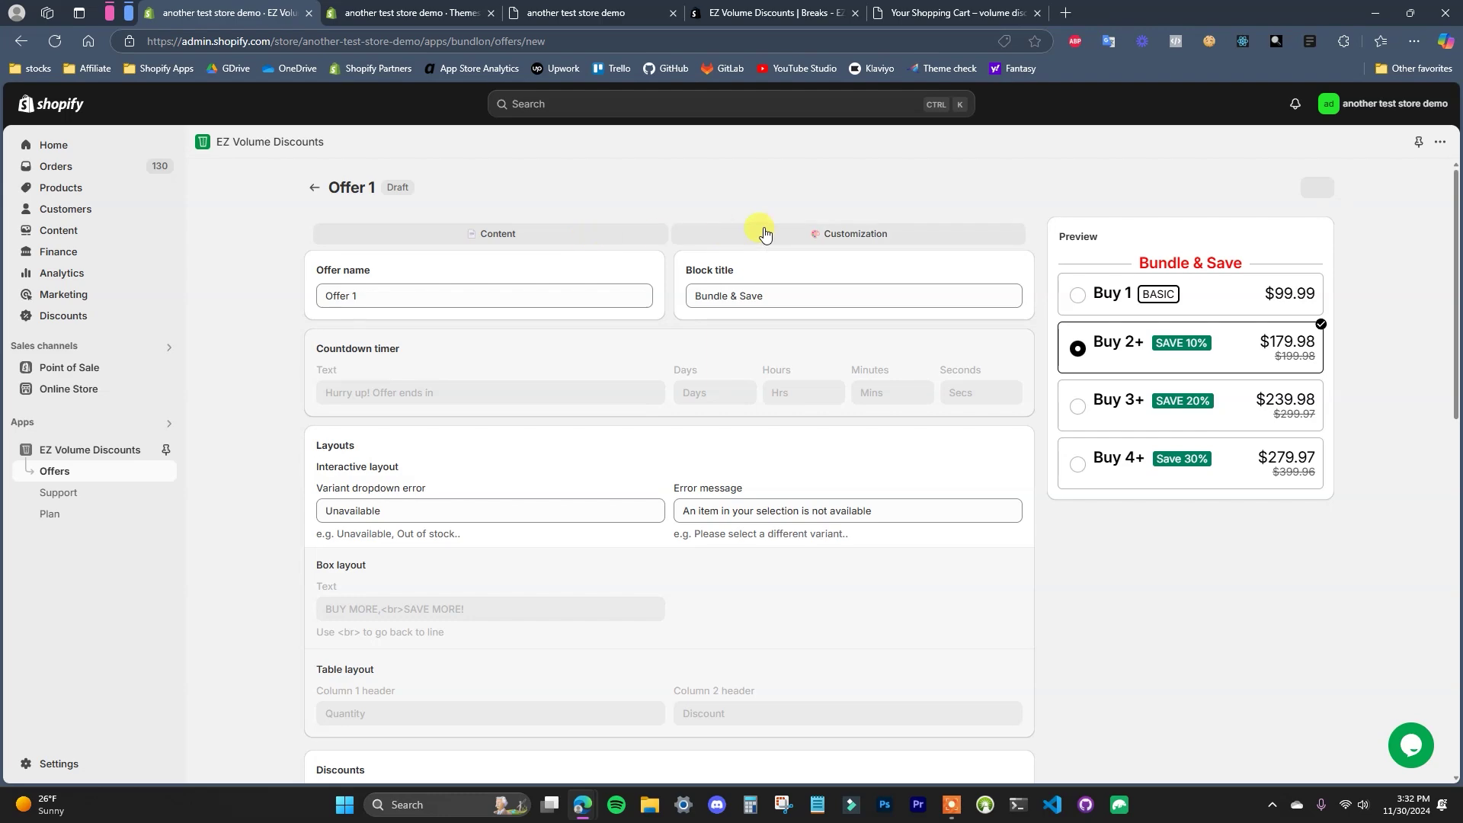
{"action": "scroll", "coordinate": [834, 434], "scroll_direction": "down", "scroll_amount": 15}
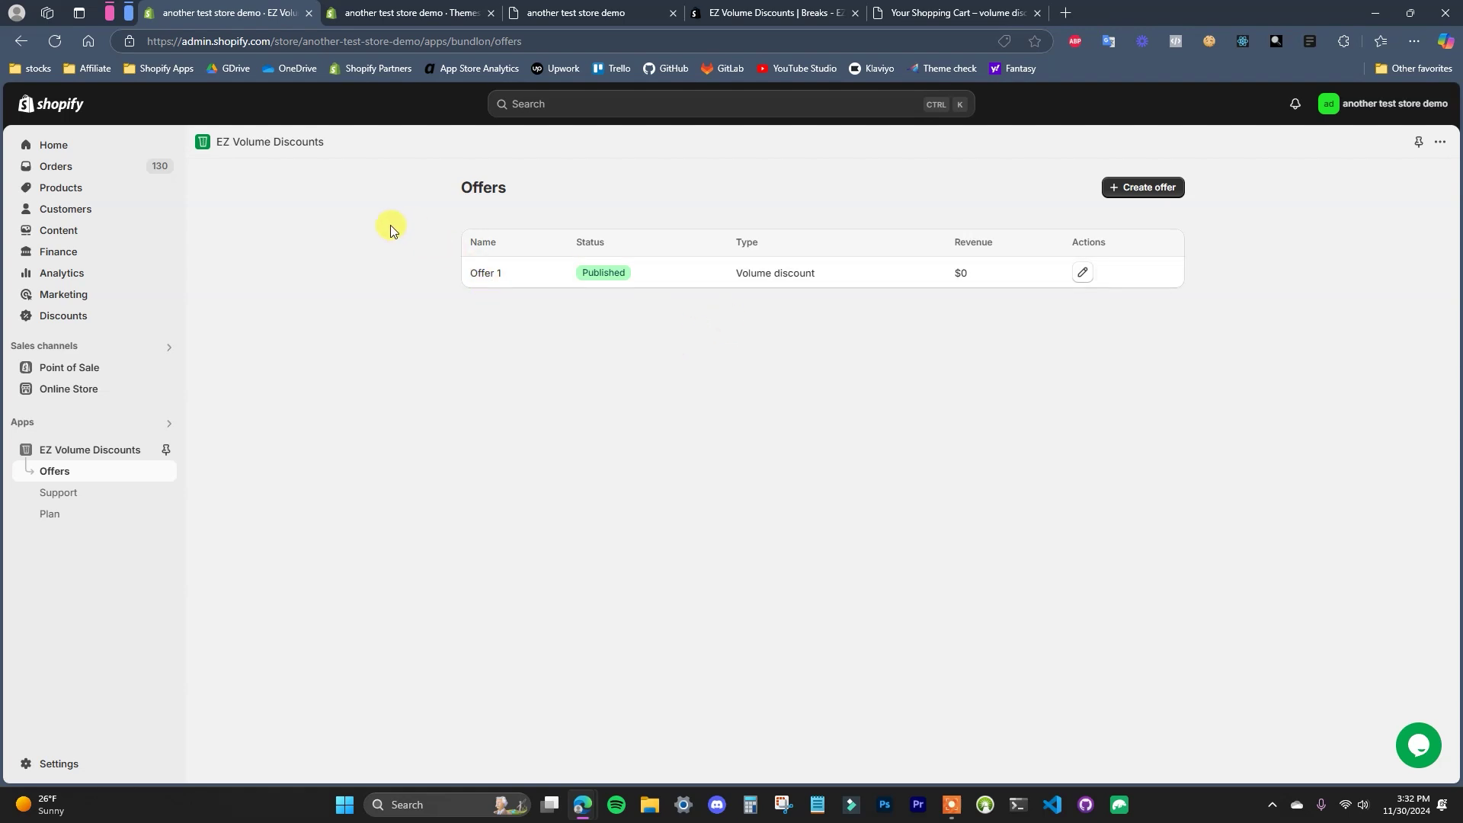
Open the store's Discounts list in a separate tab and compare its automatic discounts with the published offer.
{"action": "middle_click", "coordinate": [107, 329]}
{"action": "left_click", "coordinate": [347, 15]}
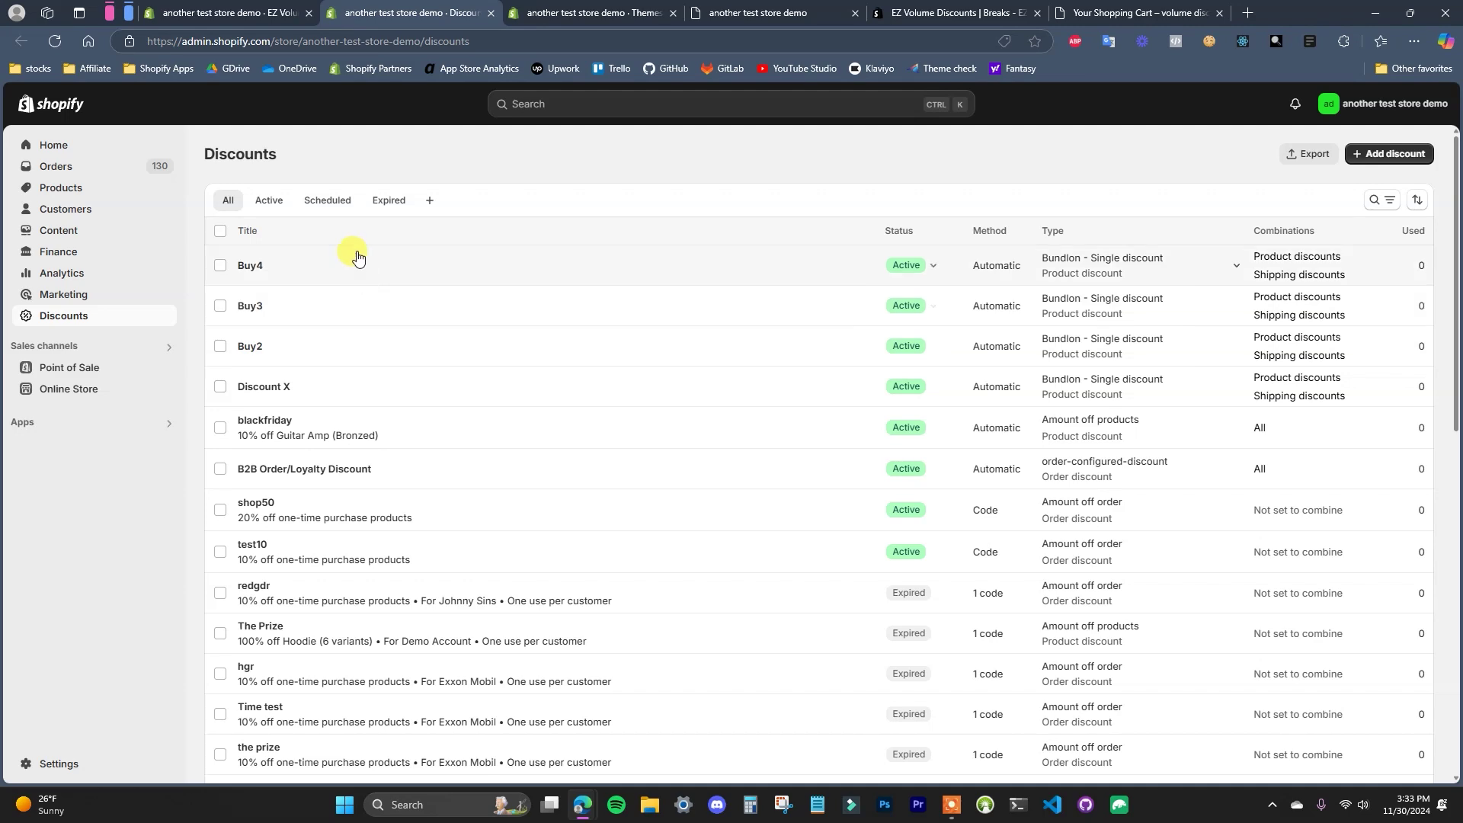
{"action": "left_click", "coordinate": [243, 13]}
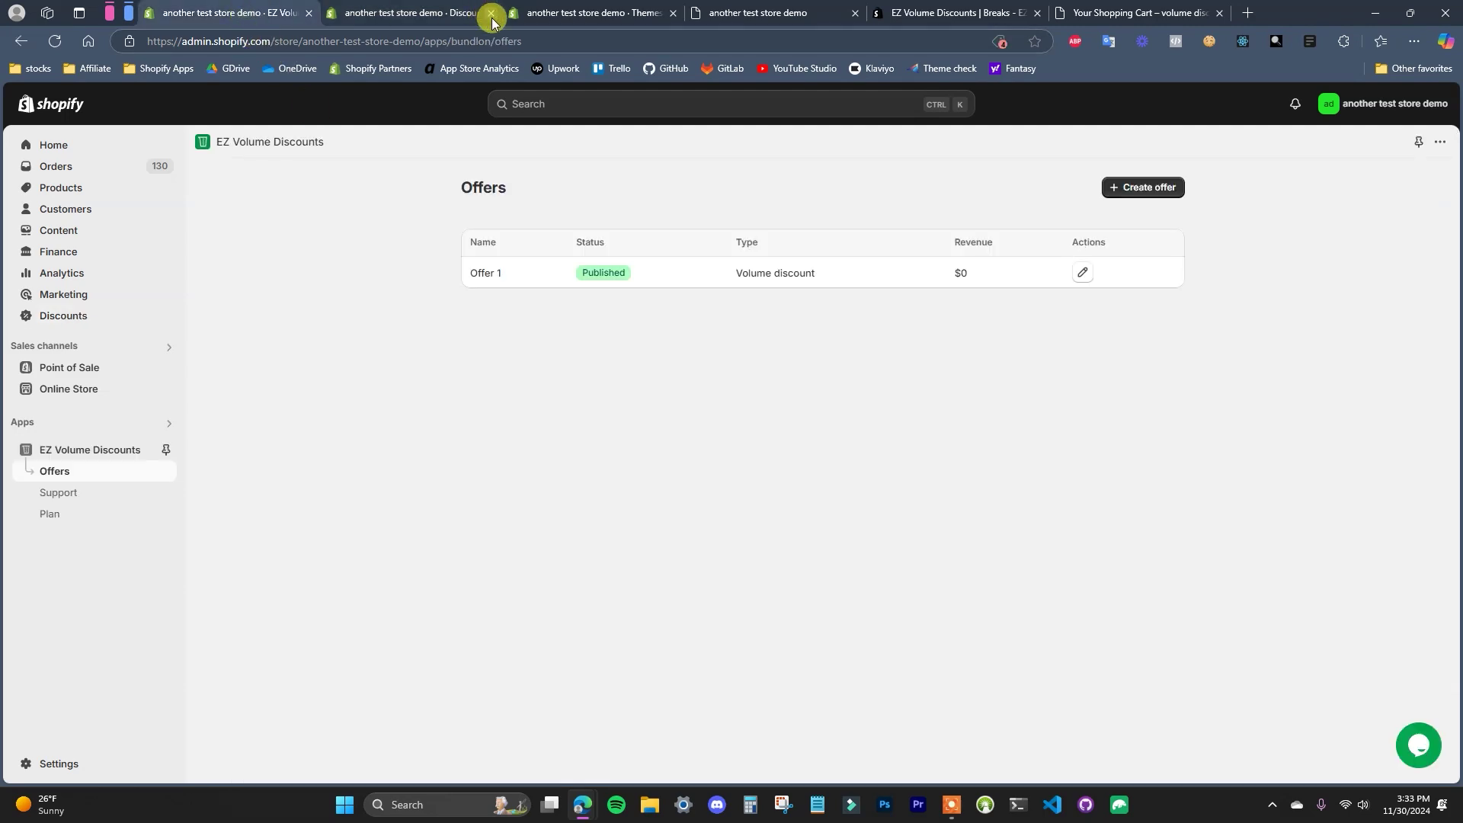
{"action": "left_click", "coordinate": [408, 11]}
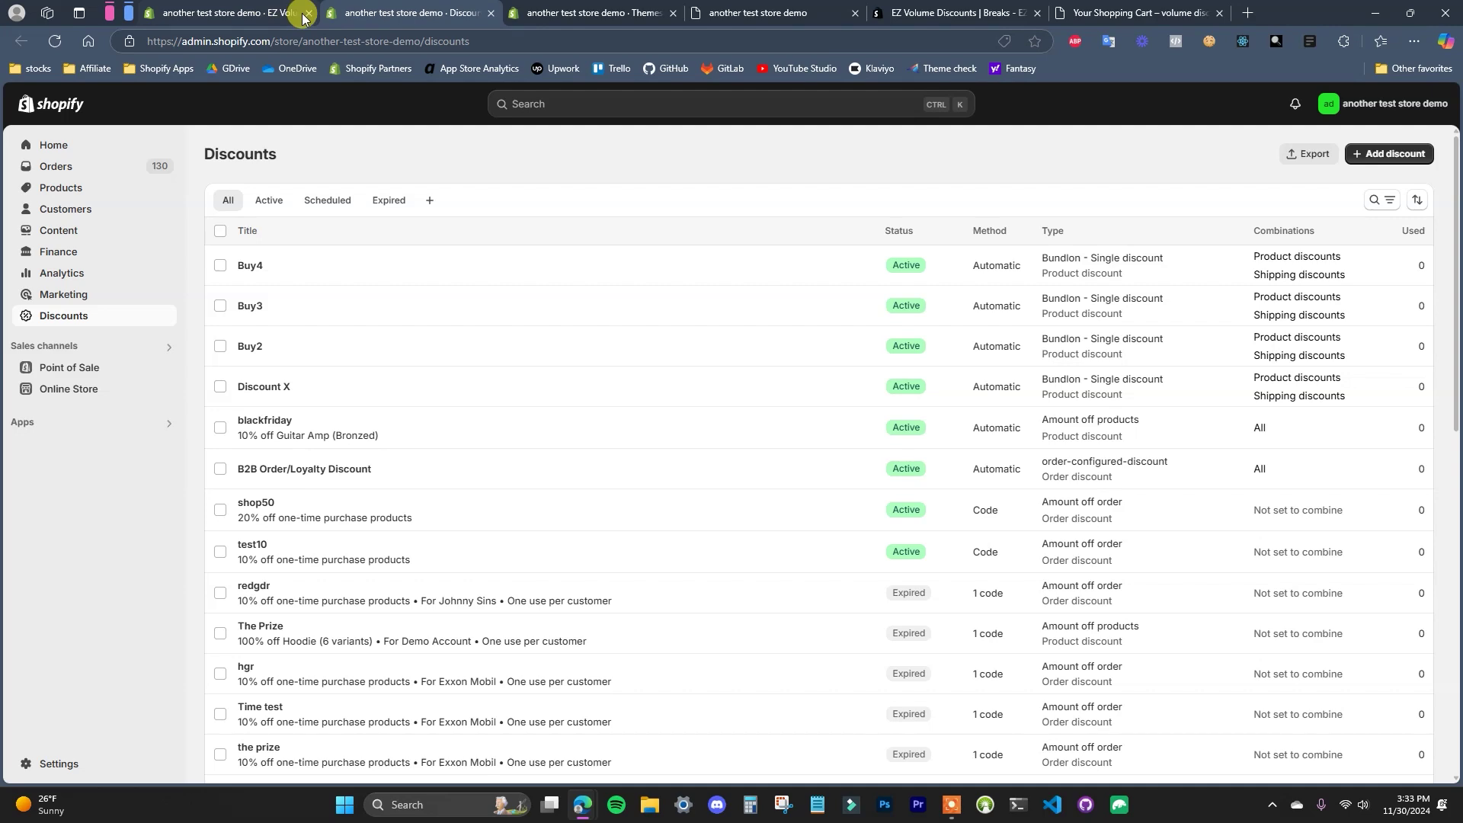
Open The Collection Snowboard: Hydrogen product from the demo store's cart and examine its Bundle & Save block.
{"action": "left_click", "coordinate": [1101, 7]}
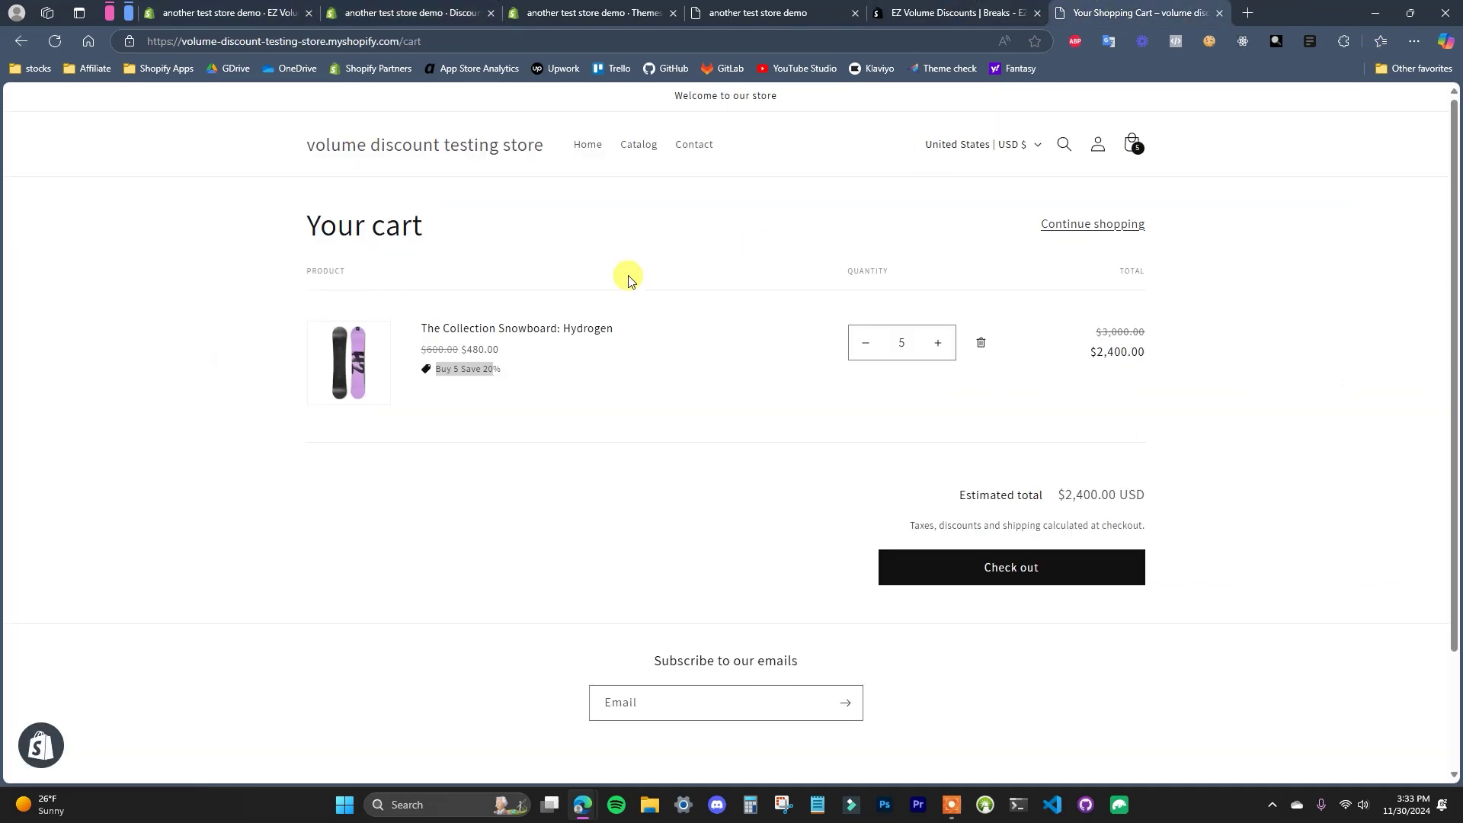
{"action": "left_click", "coordinate": [565, 327]}
{"action": "scroll", "coordinate": [1133, 660], "scroll_direction": "down", "scroll_amount": 1}
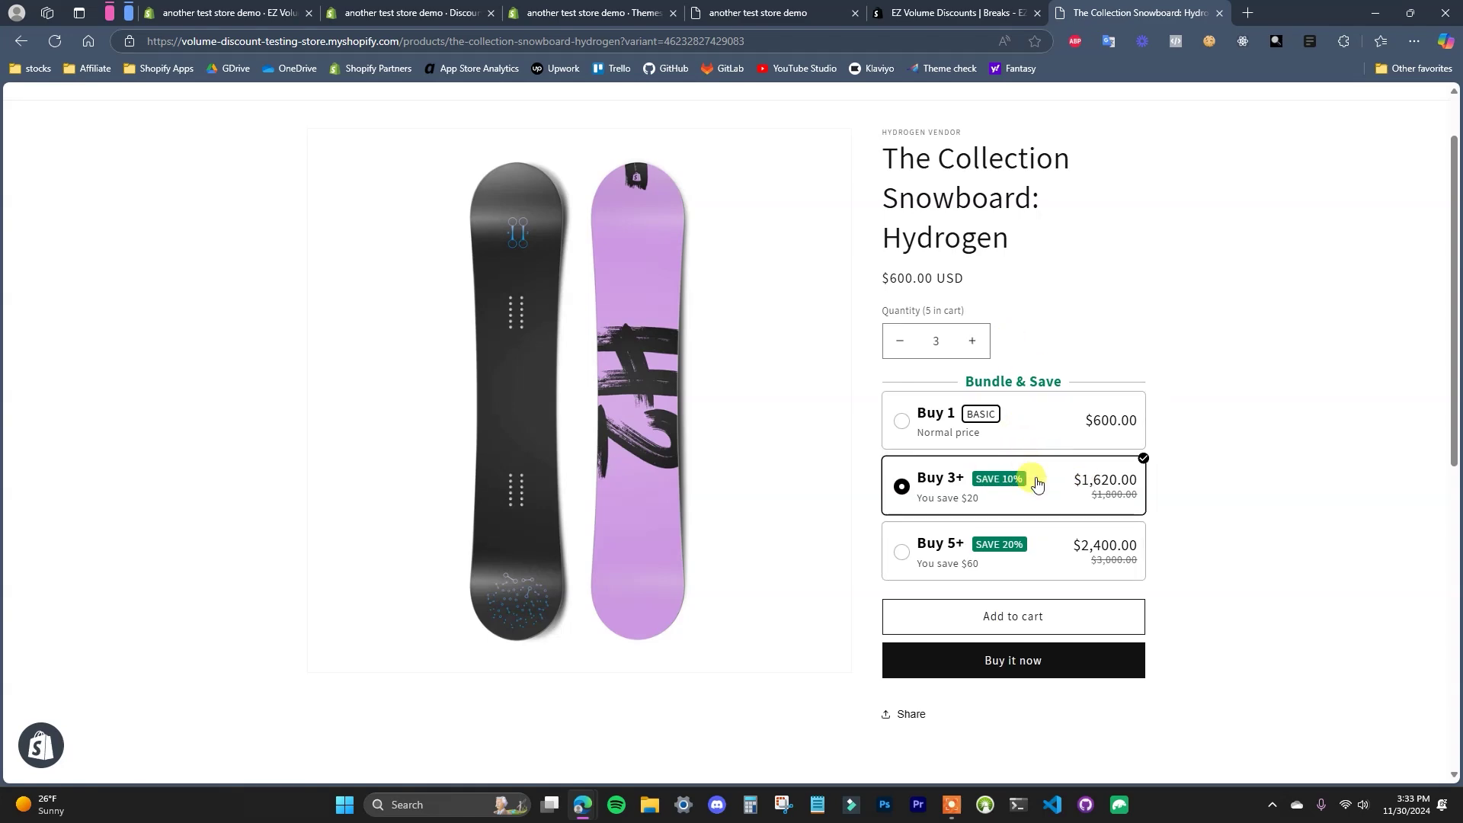
Close the Discounts tab and open the Default product template of the Refresh theme in the theme editor.
{"action": "left_click", "coordinate": [439, 22]}
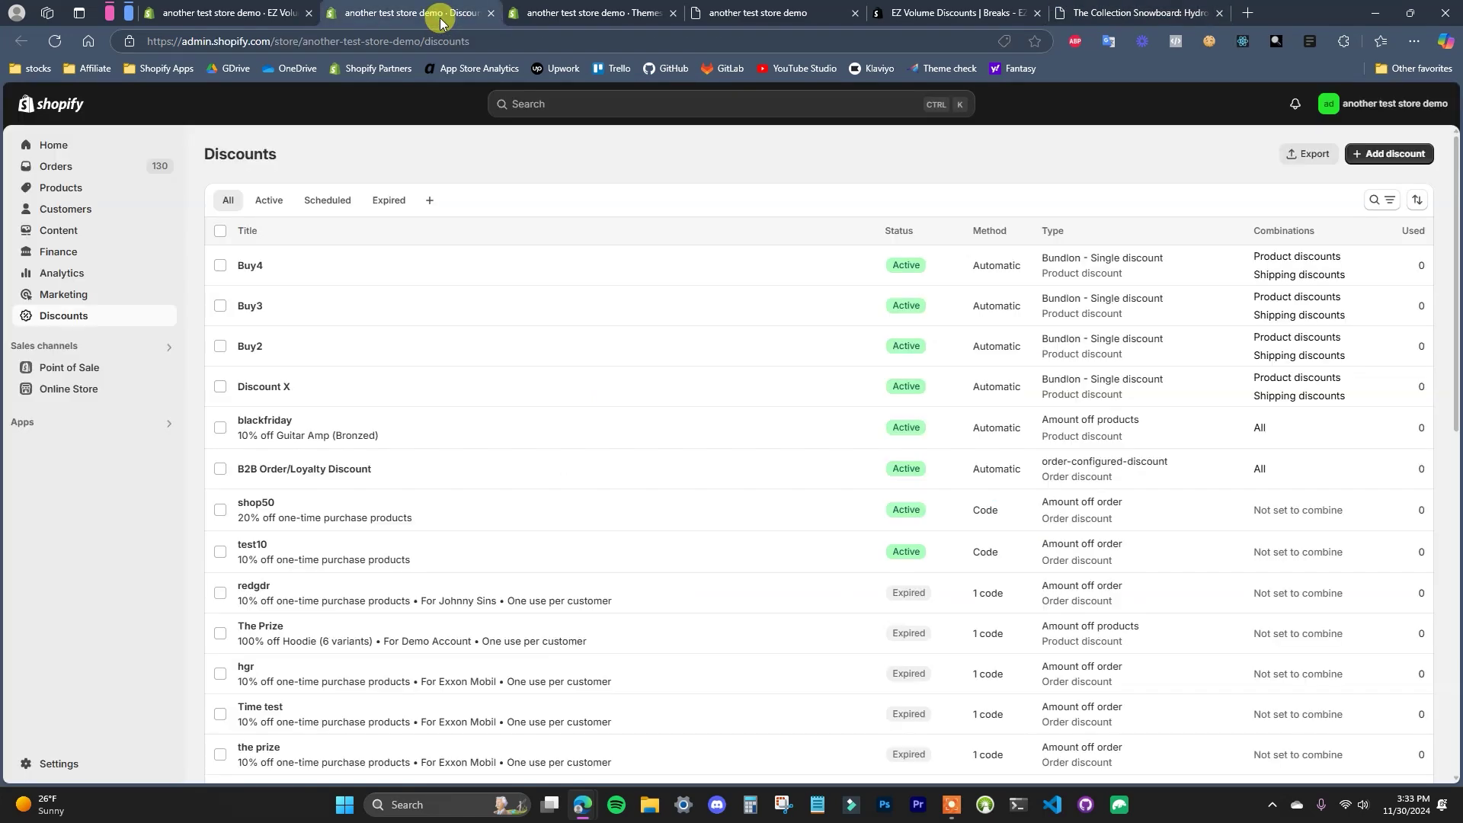
{"action": "left_click", "coordinate": [491, 13]}
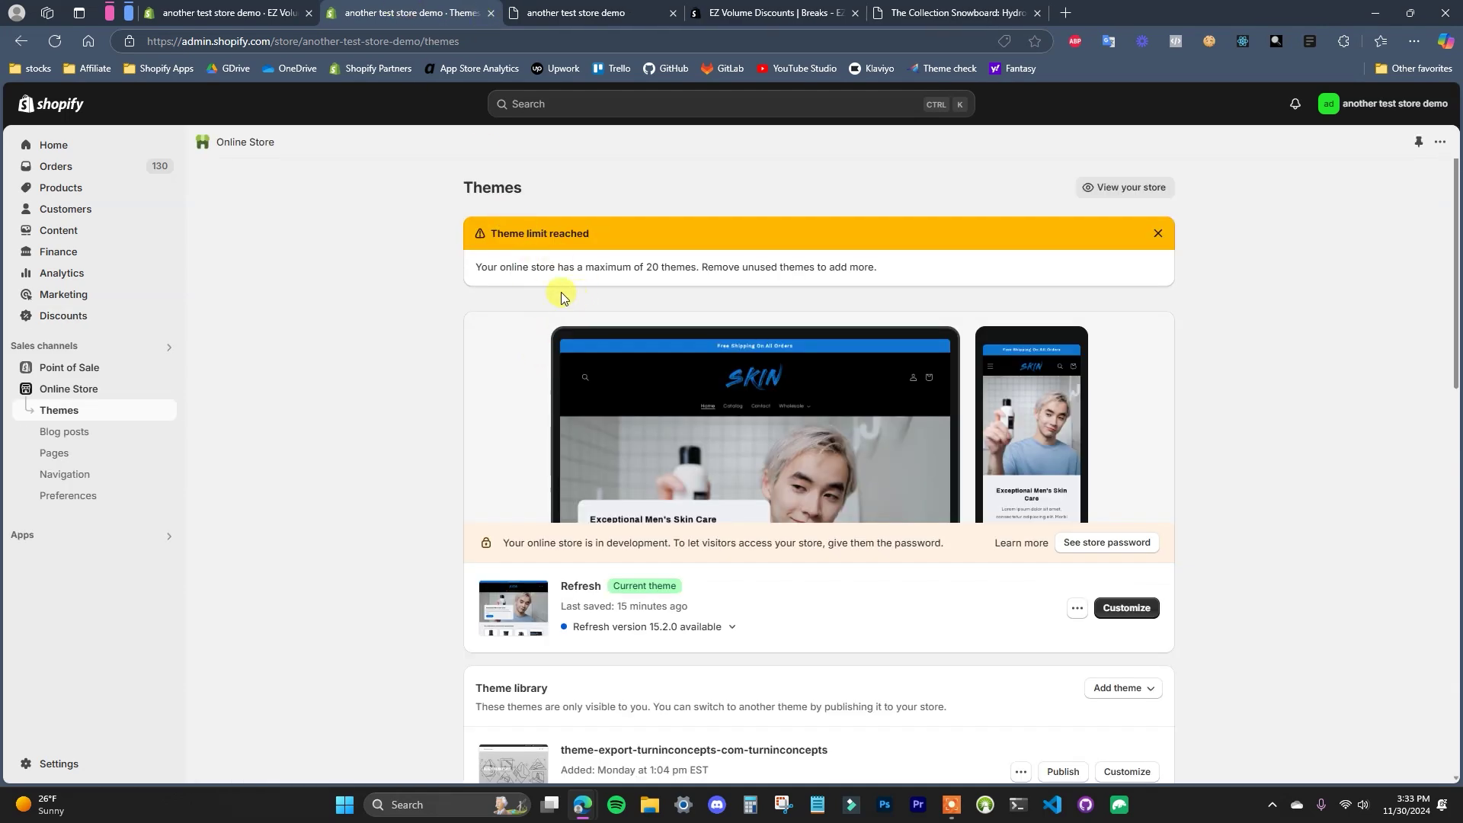
{"action": "left_click", "coordinate": [1127, 608]}
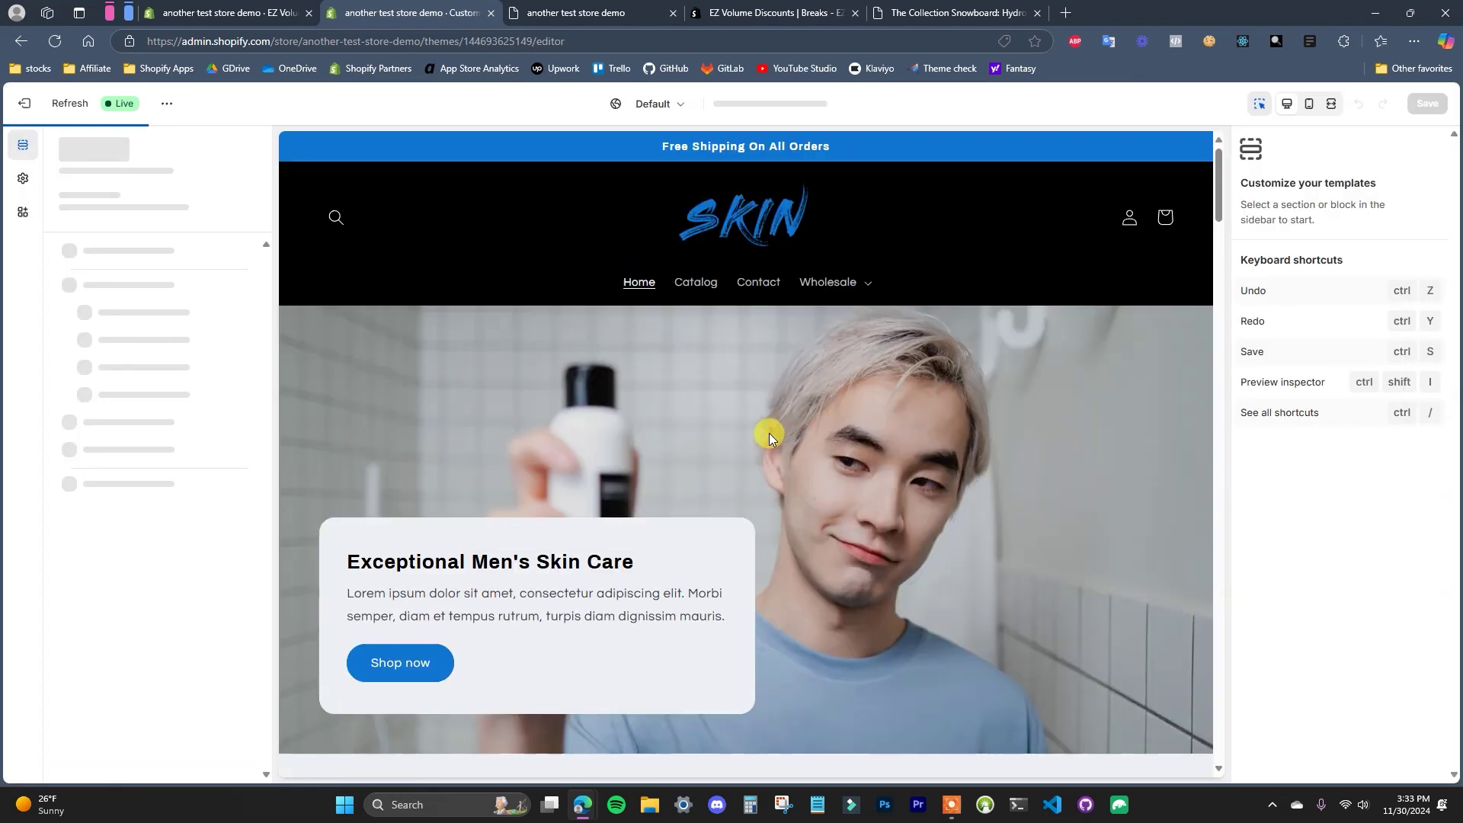
{"action": "left_click", "coordinate": [803, 107]}
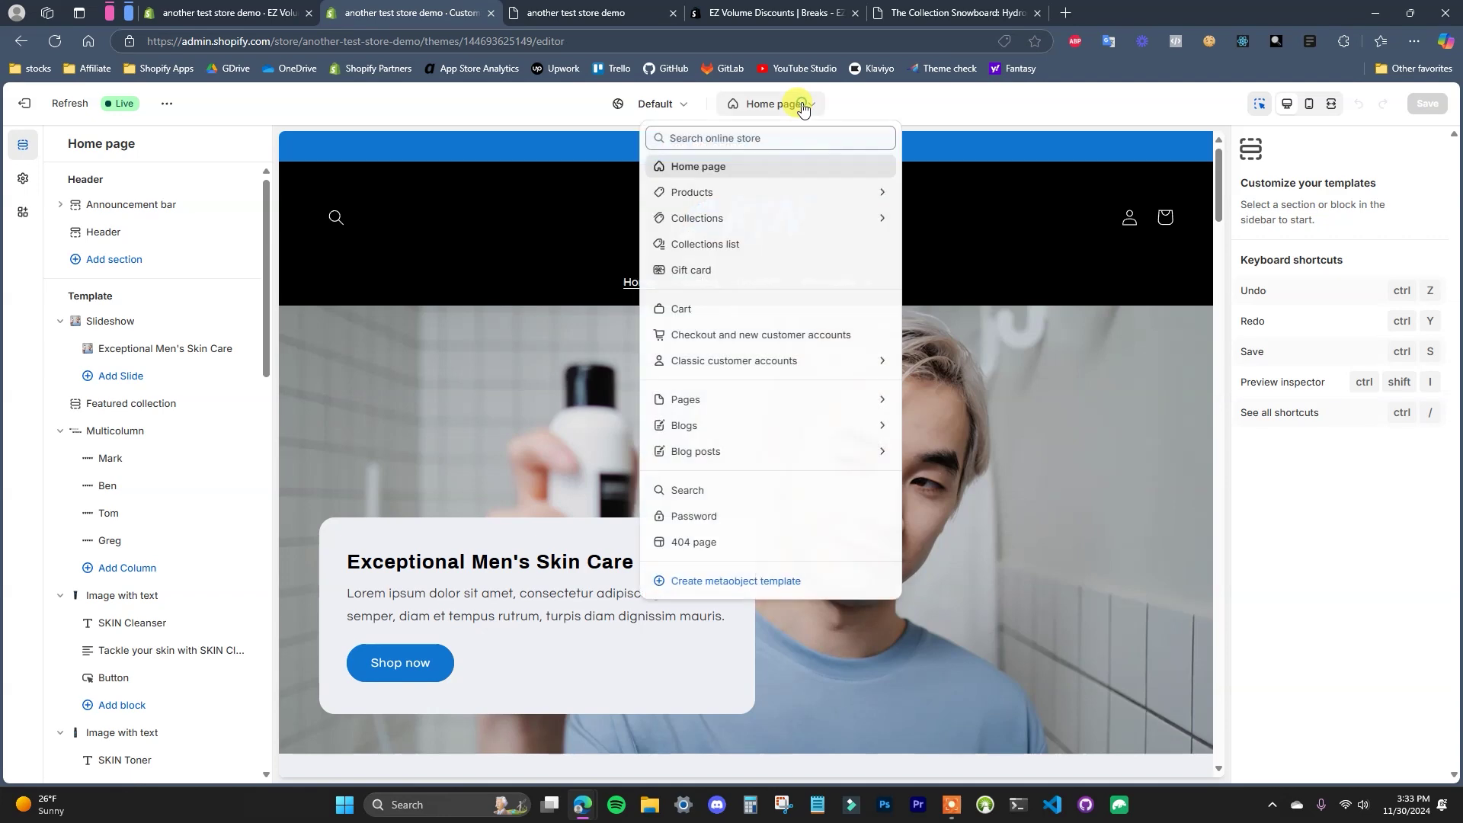
{"action": "left_click", "coordinate": [750, 193]}
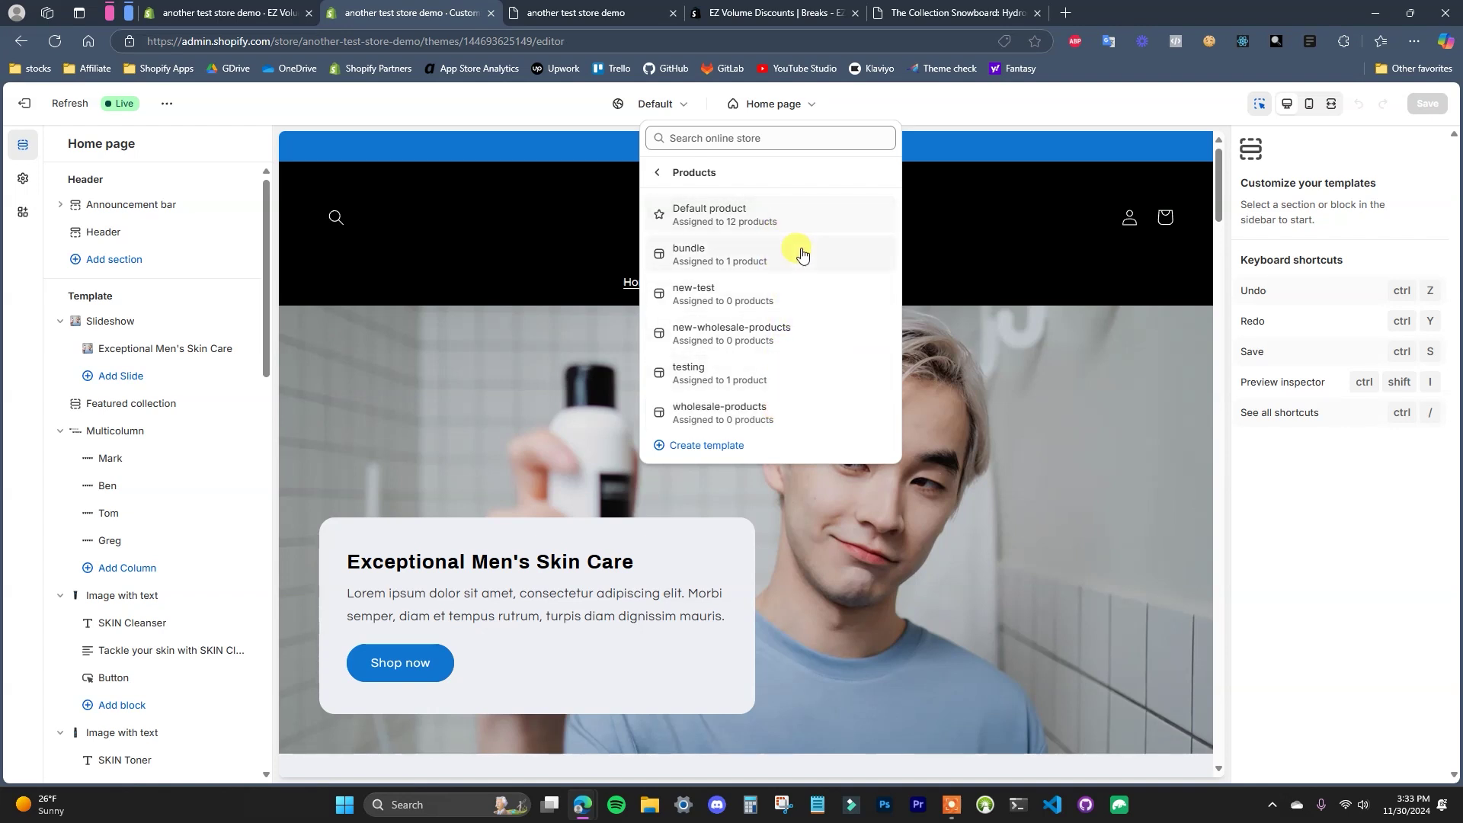
{"action": "left_click", "coordinate": [773, 228]}
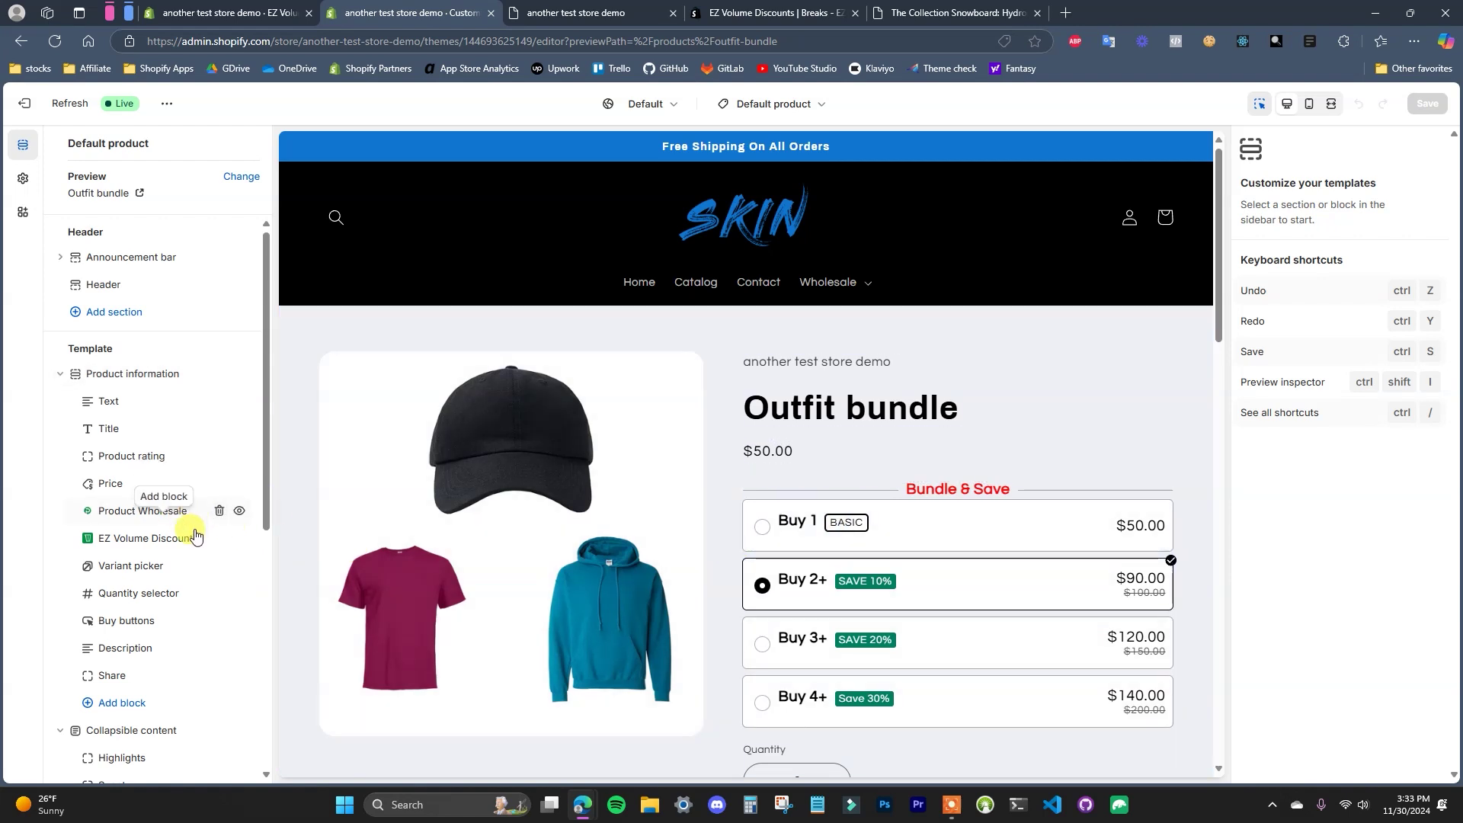
Remove the EZ Volume Discounts block from the Product information section.
{"action": "scroll", "coordinate": [205, 543], "scroll_direction": "down", "scroll_amount": 1}
{"action": "scroll", "coordinate": [158, 396], "scroll_direction": "up", "scroll_amount": 1}
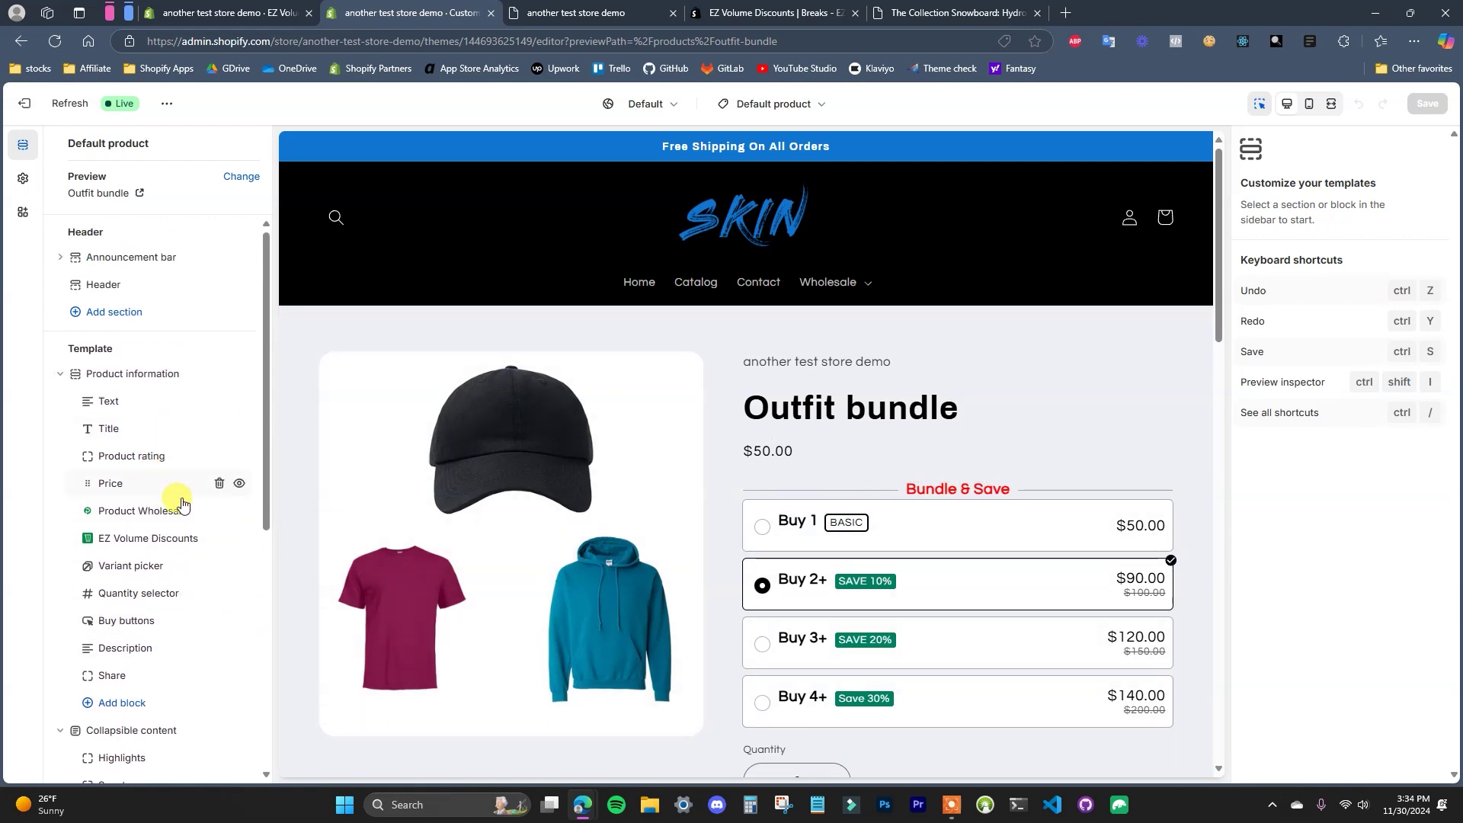
{"action": "left_click", "coordinate": [220, 540]}
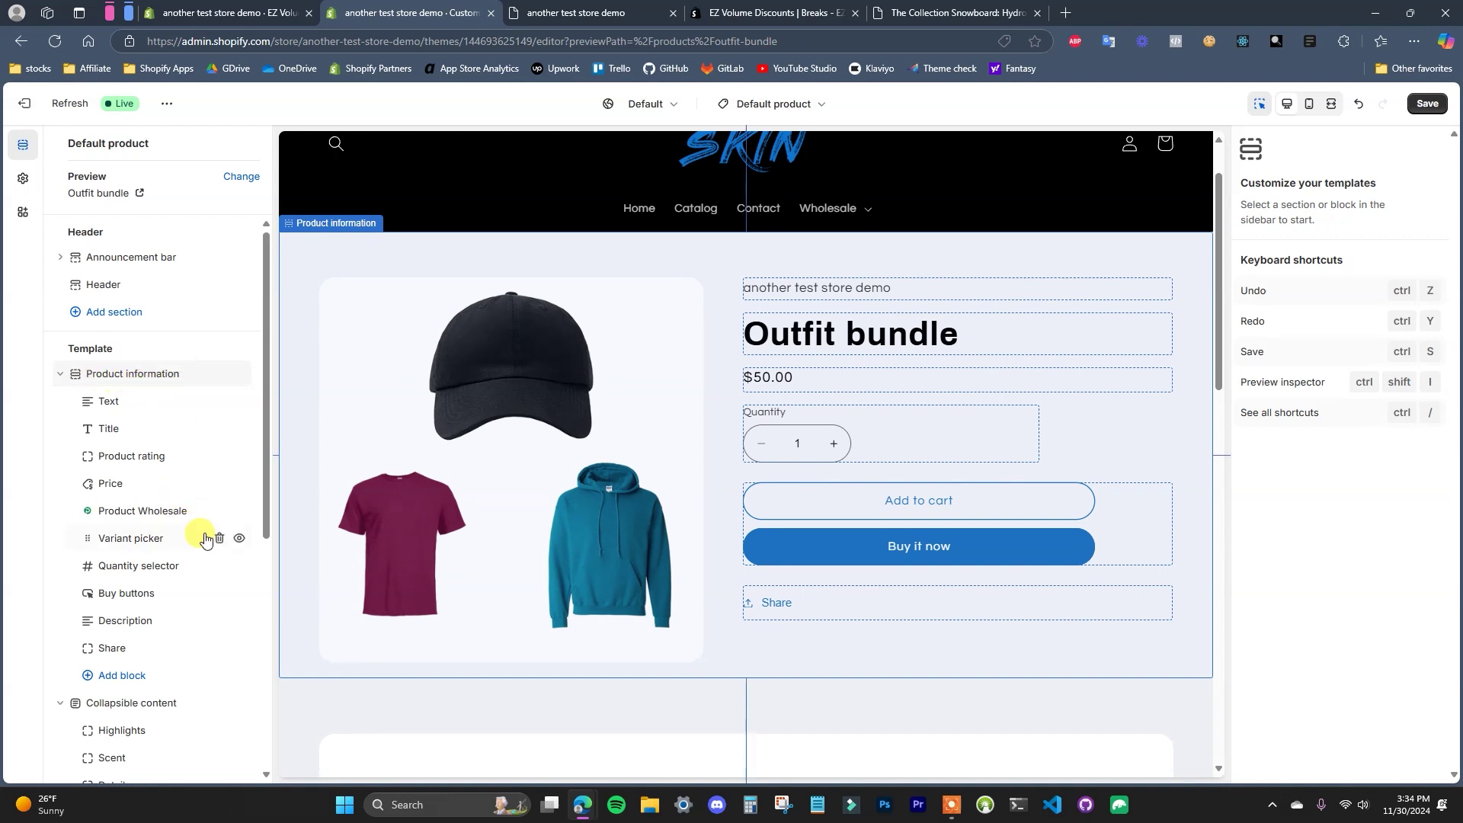
Add the EZ Volume Discounts app block to the Product information section and place it directly above the Buy buttons.
{"action": "left_click", "coordinate": [122, 676]}
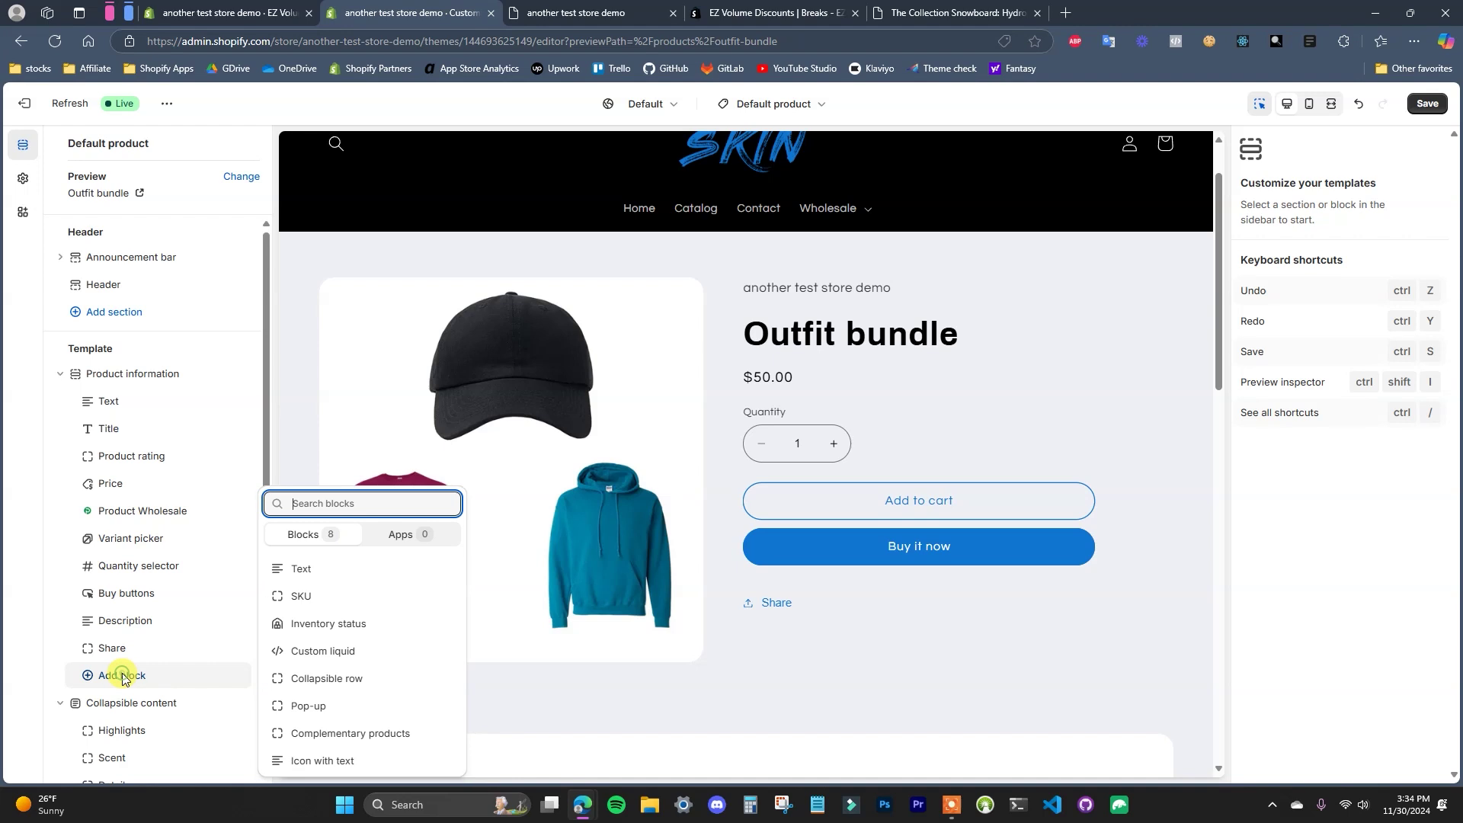
{"action": "left_click", "coordinate": [402, 540]}
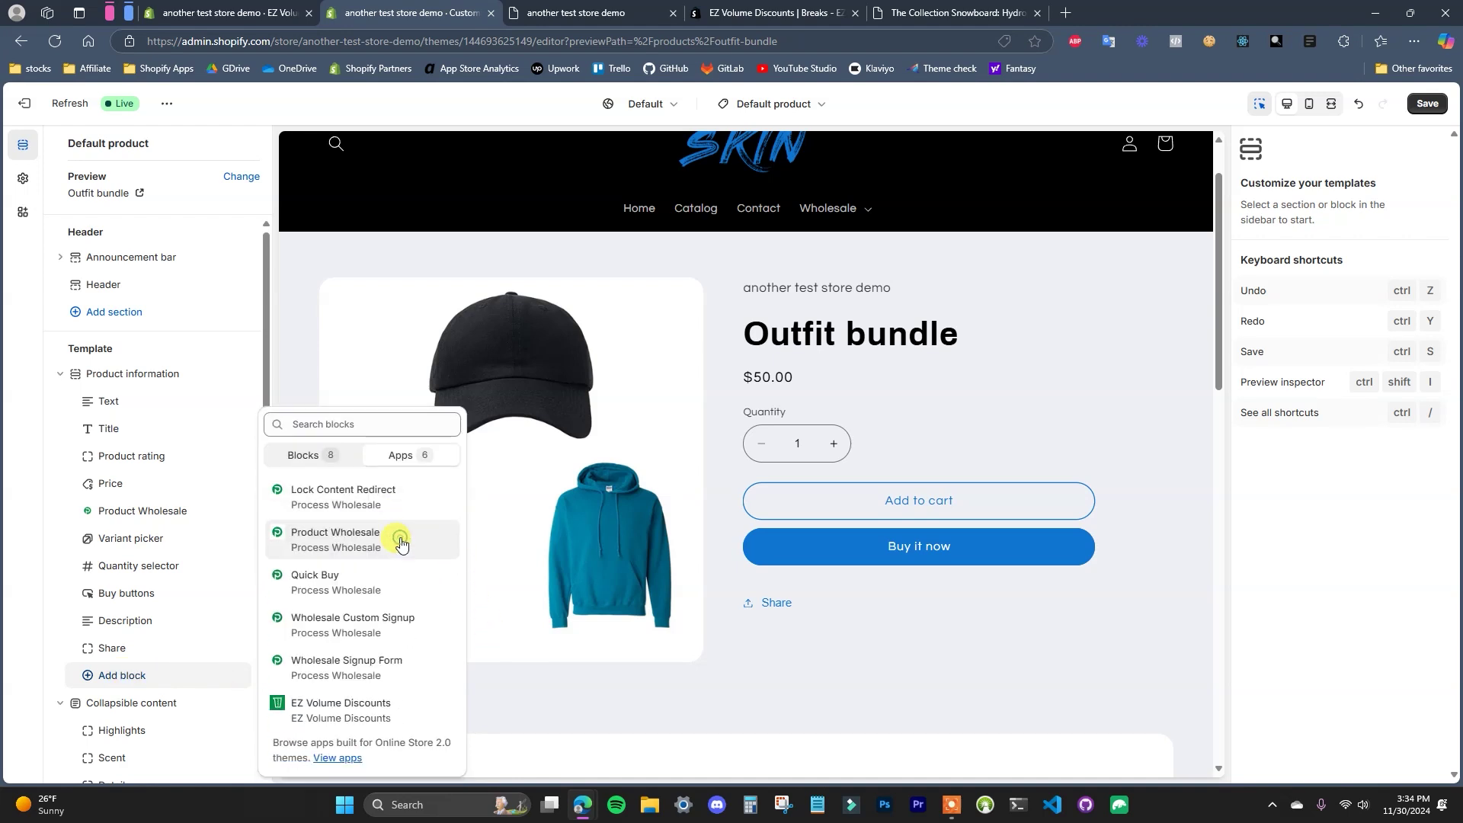
{"action": "left_click", "coordinate": [347, 713]}
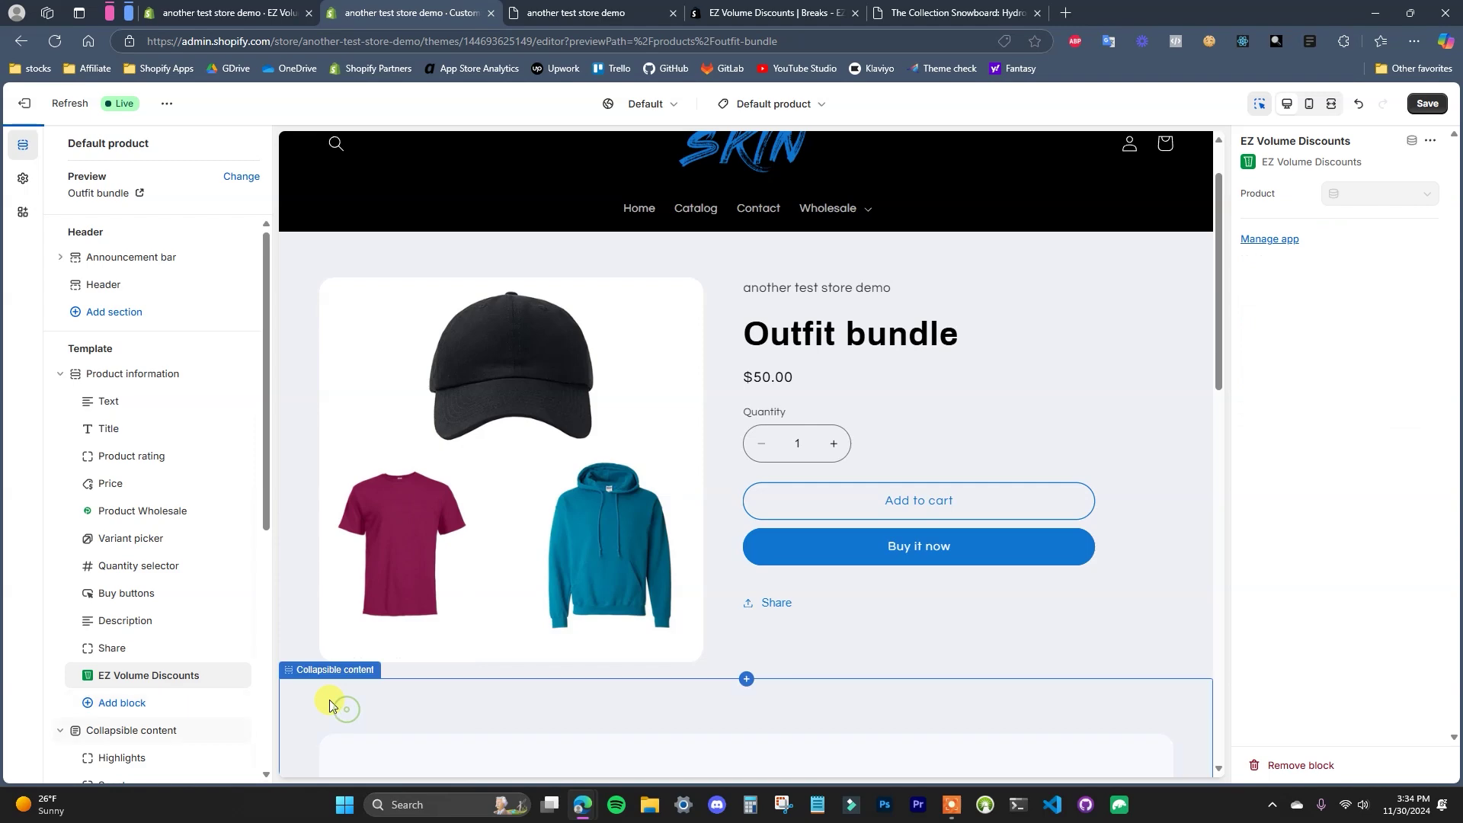
{"action": "left_click", "coordinate": [90, 676]}
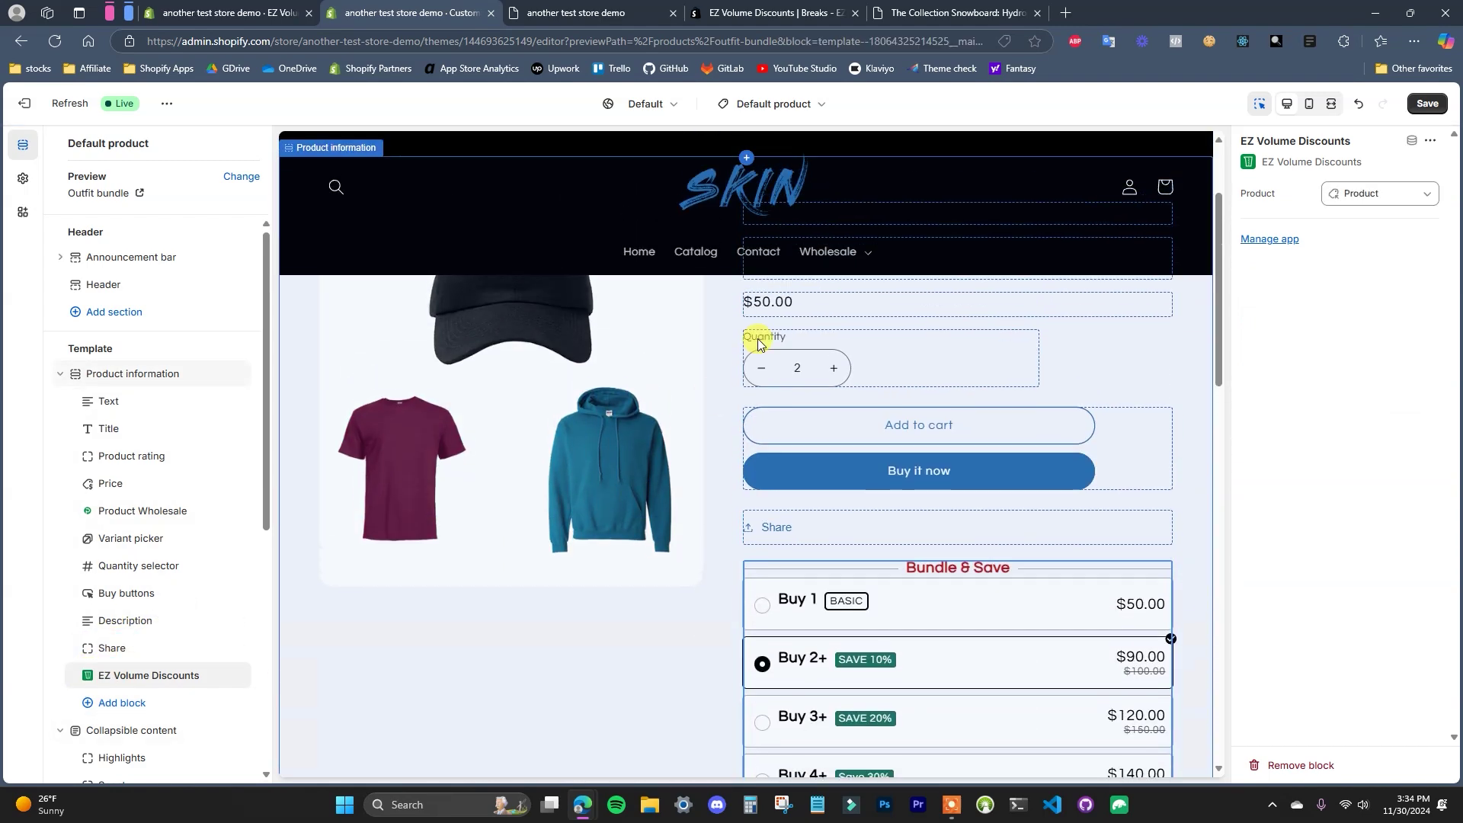
{"action": "left_click_drag", "start_coordinate": [87, 675], "coordinate": [90, 594]}
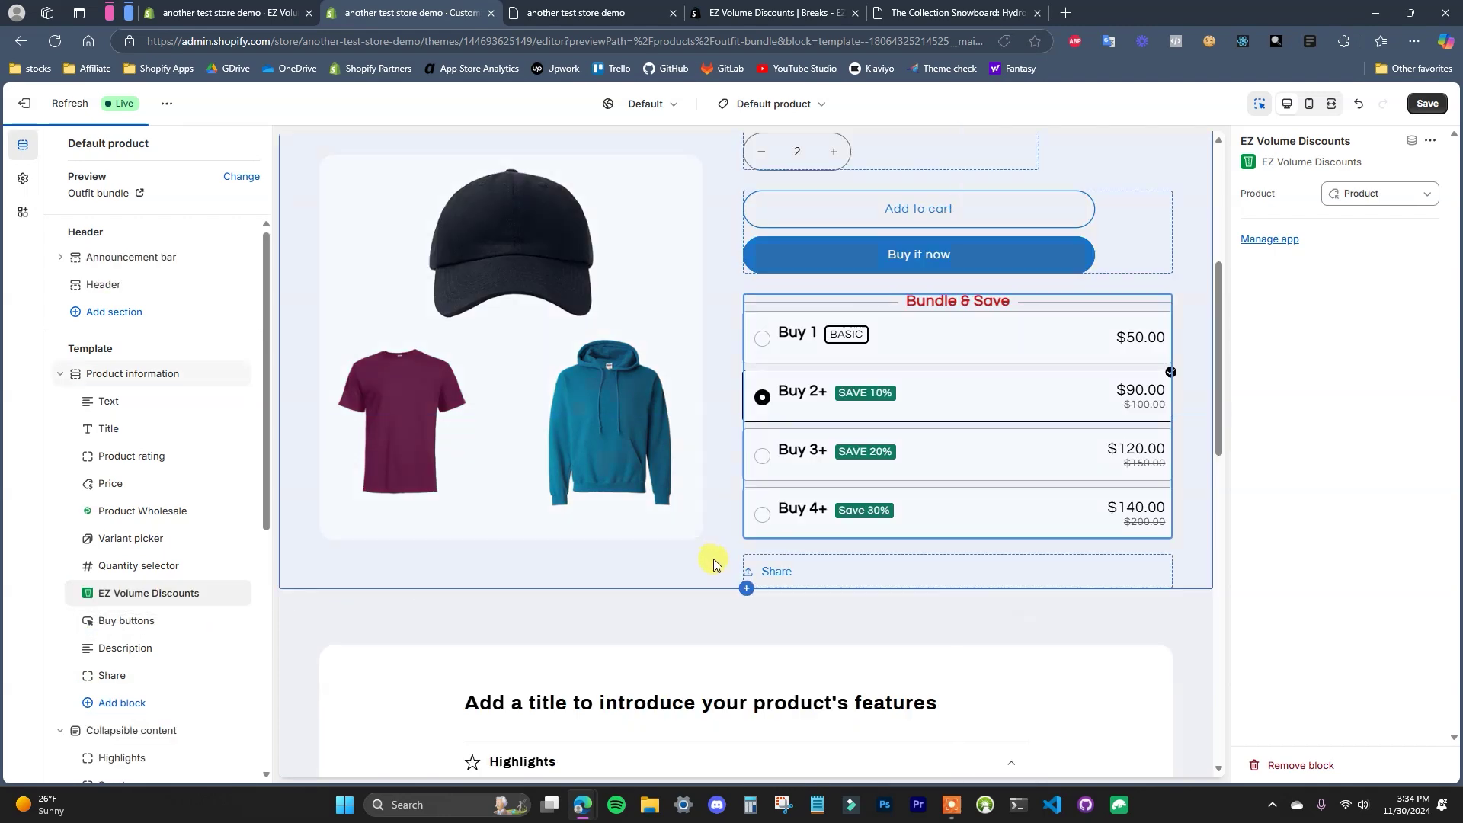
Check the Bundle & Save block's placement in the Outfit bundle preview and save the Default product template.
{"action": "scroll", "coordinate": [962, 531], "scroll_direction": "up", "scroll_amount": 2}
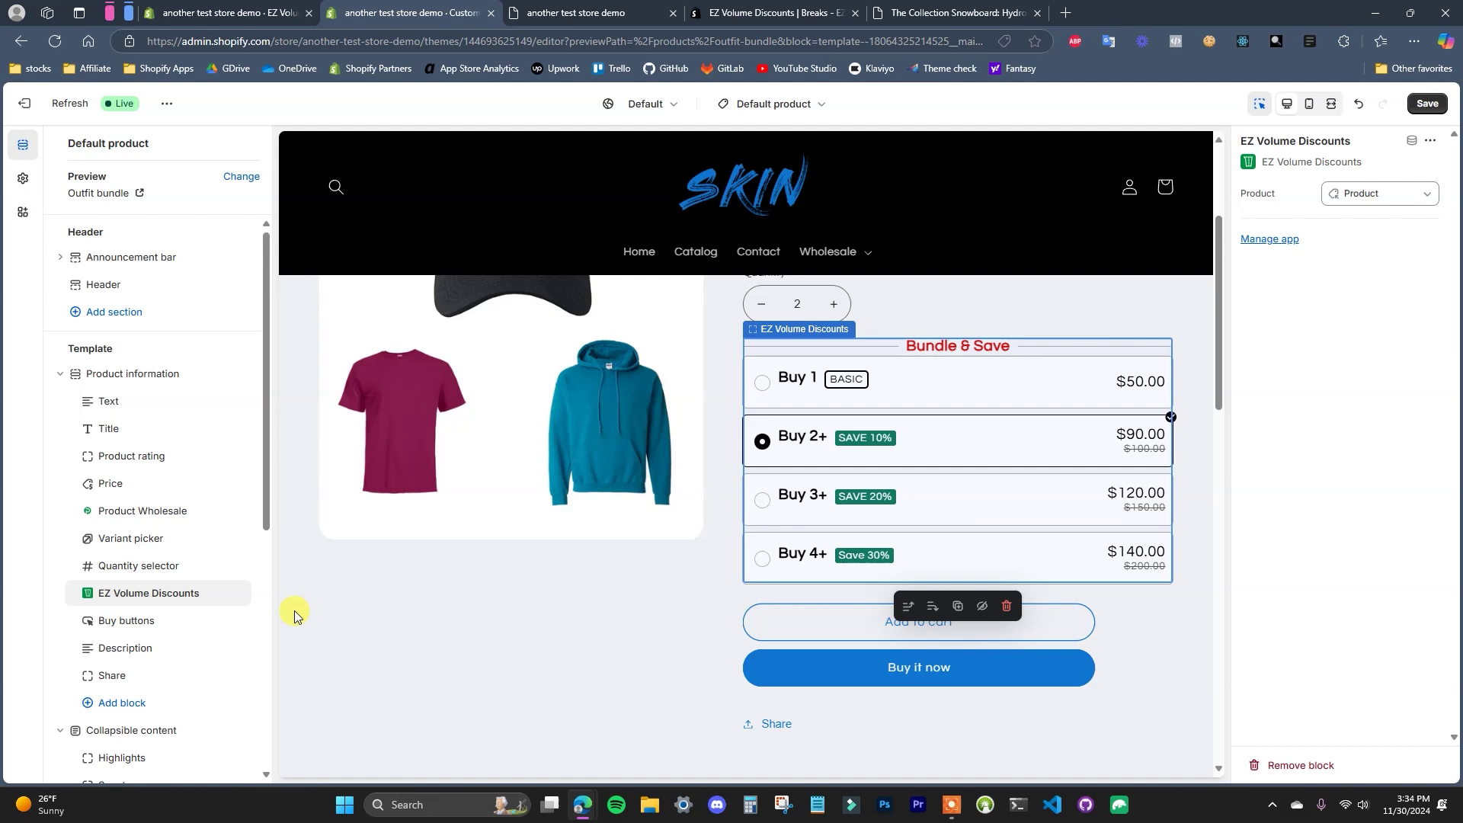
{"action": "scroll", "coordinate": [884, 511], "scroll_direction": "up", "scroll_amount": 1}
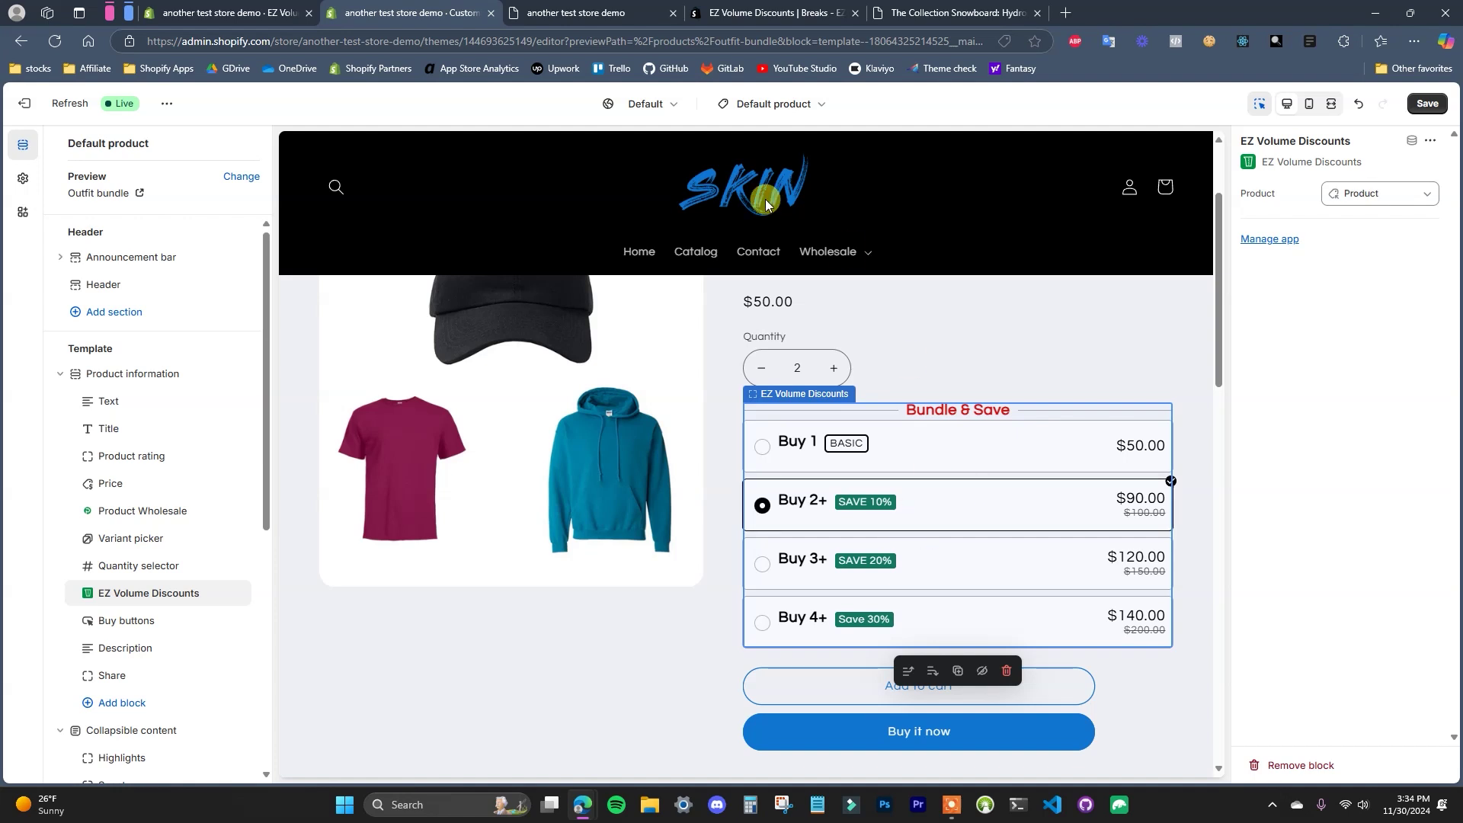
{"action": "scroll", "coordinate": [897, 500], "scroll_direction": "up", "scroll_amount": 3}
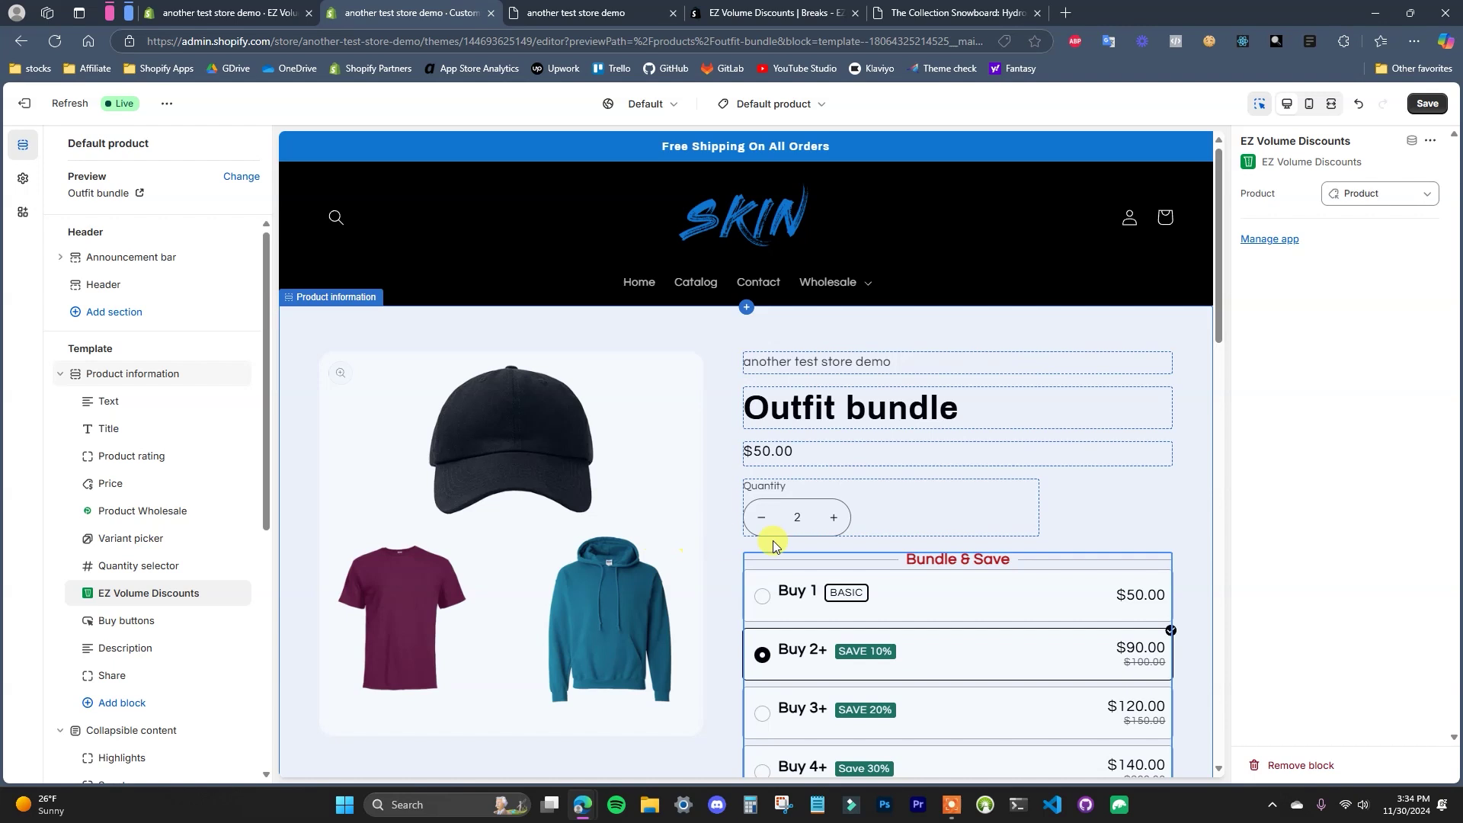
{"action": "left_click", "coordinate": [924, 591]}
{"action": "scroll", "coordinate": [876, 474], "scroll_direction": "down", "scroll_amount": 1}
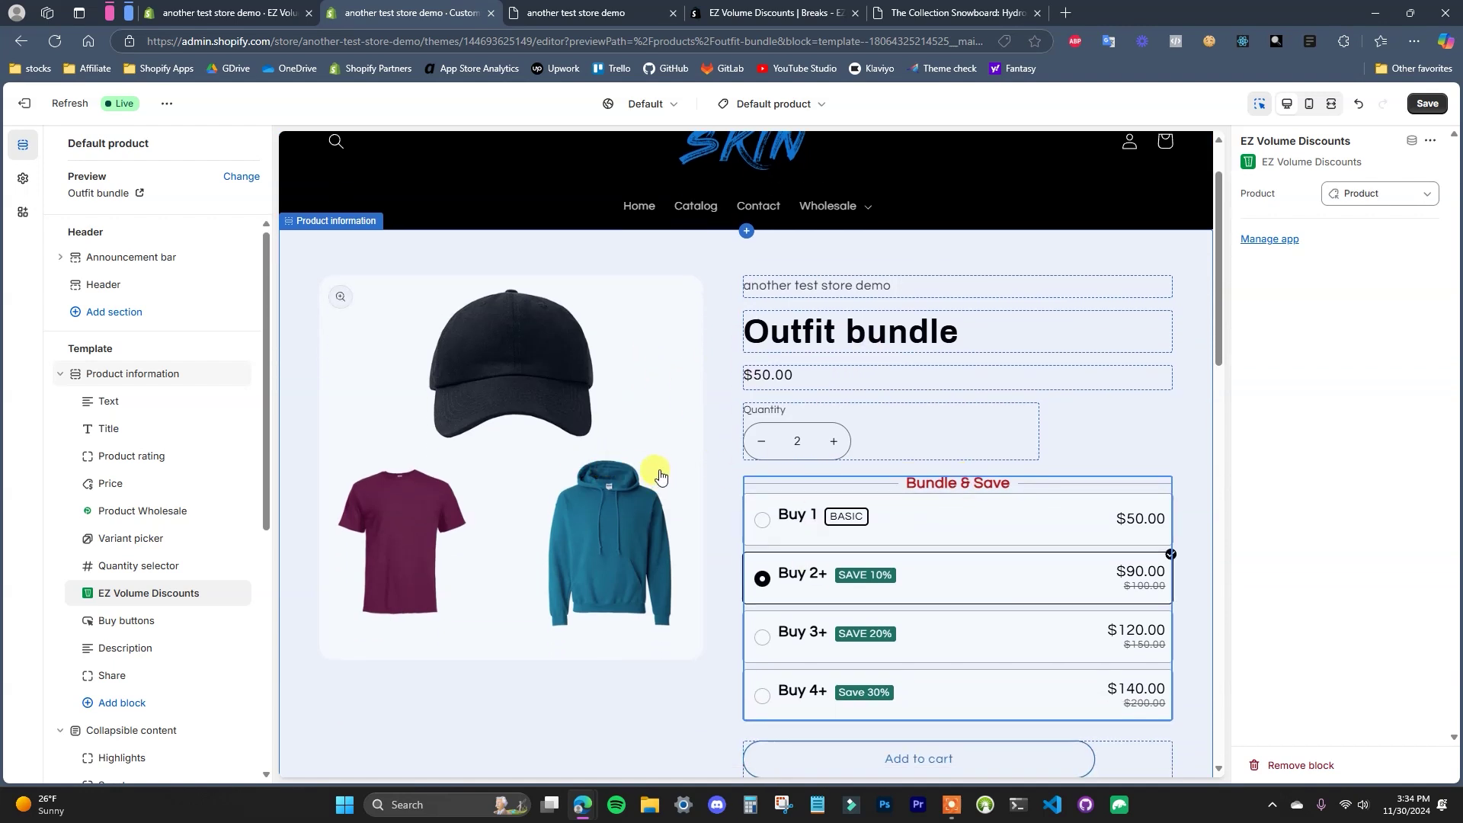
{"action": "scroll", "coordinate": [661, 479], "scroll_direction": "up", "scroll_amount": 1}
{"action": "scroll", "coordinate": [877, 644], "scroll_direction": "down", "scroll_amount": 1}
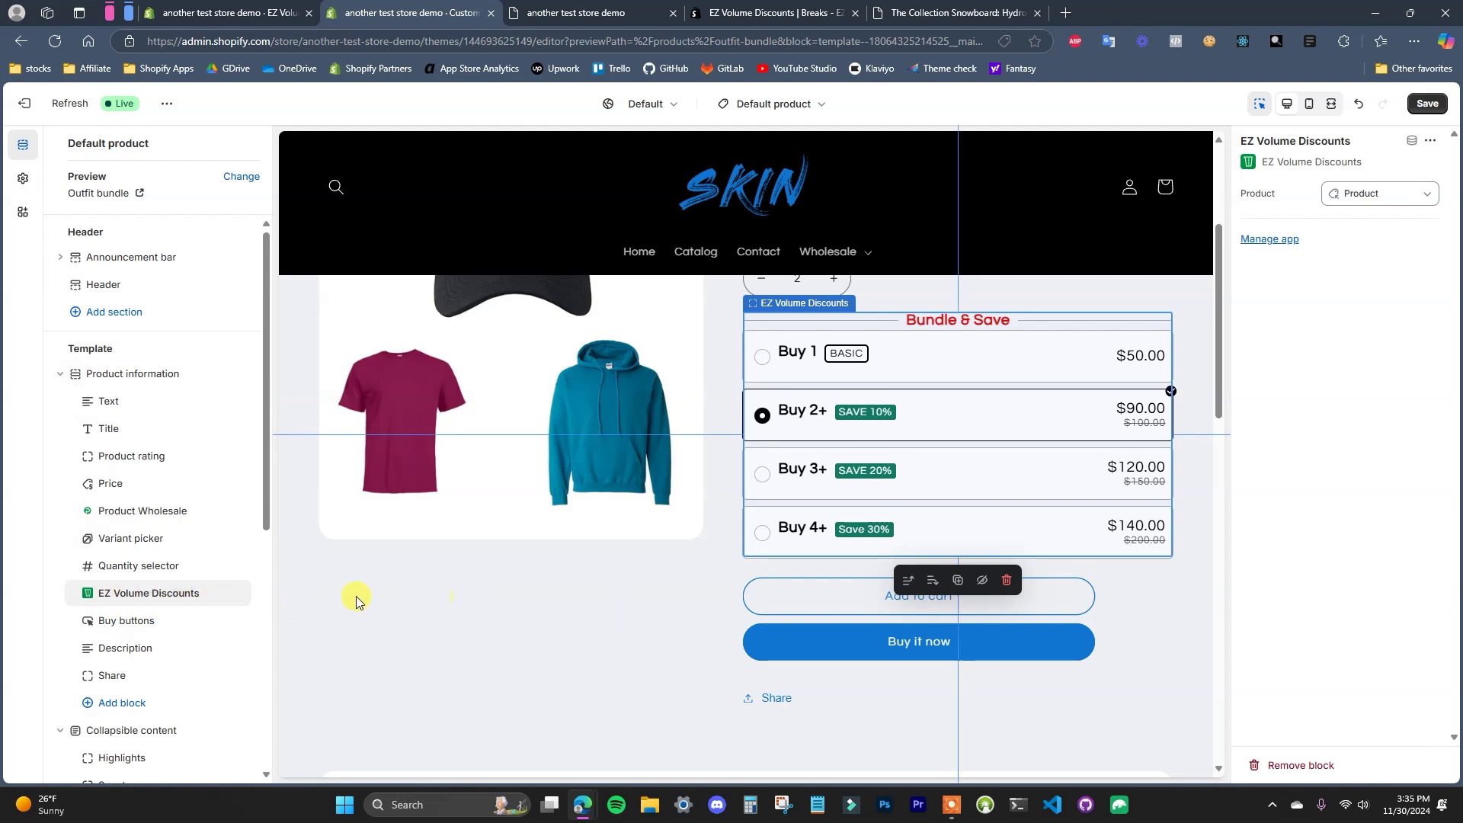
{"action": "left_click", "coordinate": [1428, 103]}
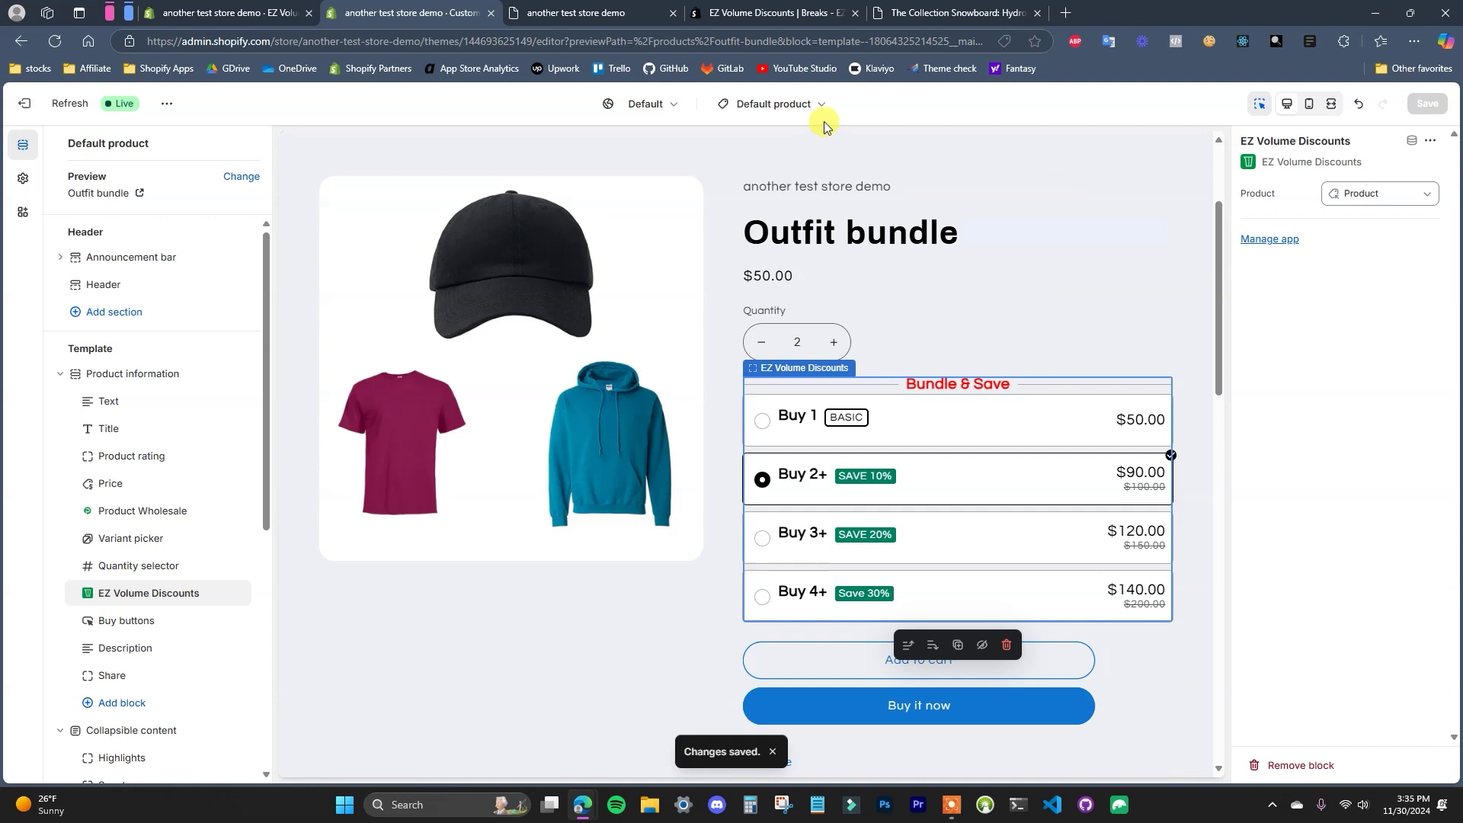
Open the Home page template and select its Featured product section.
{"action": "left_click", "coordinate": [803, 108]}
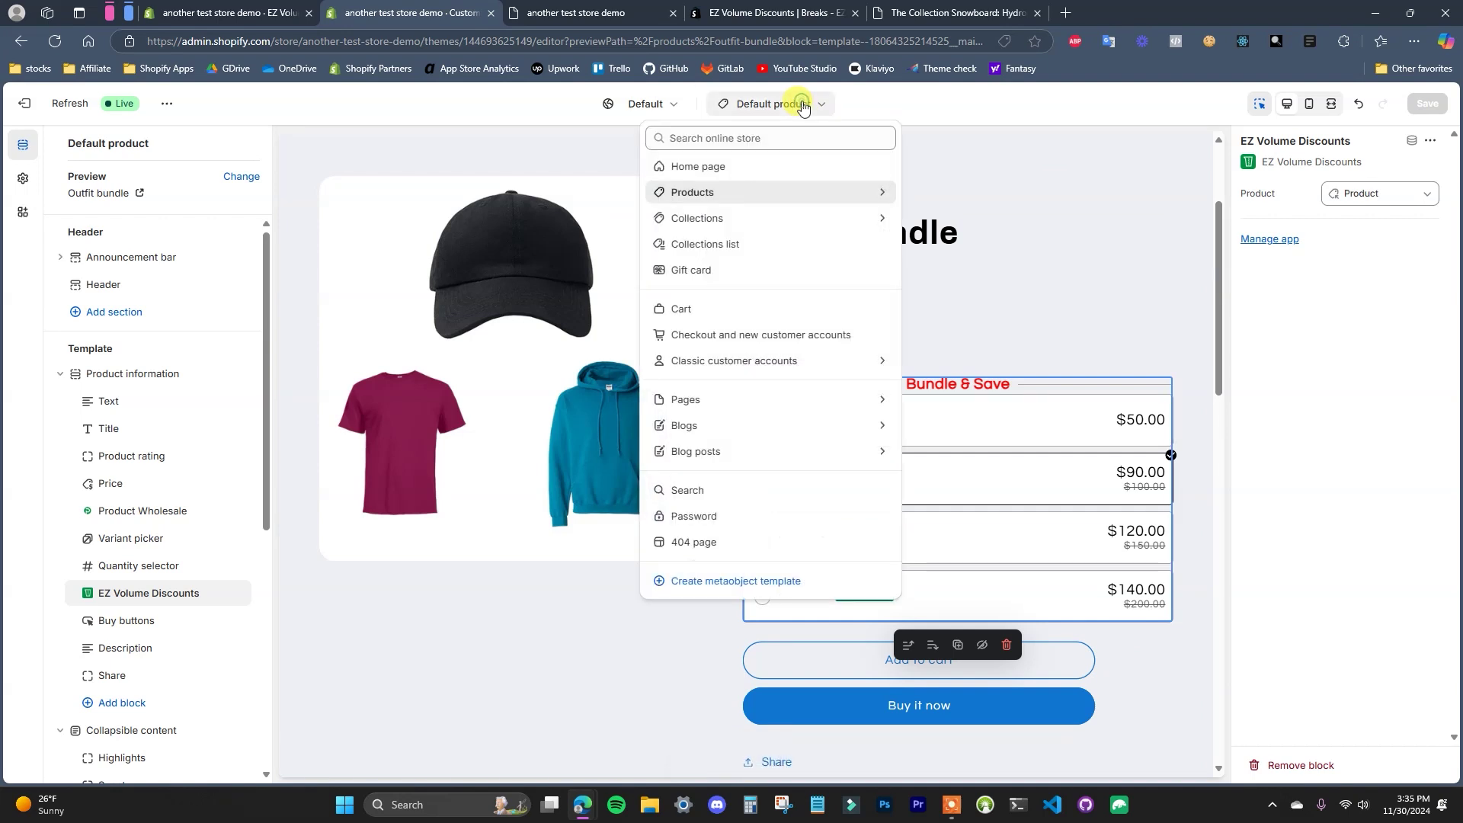
{"action": "left_click", "coordinate": [772, 162]}
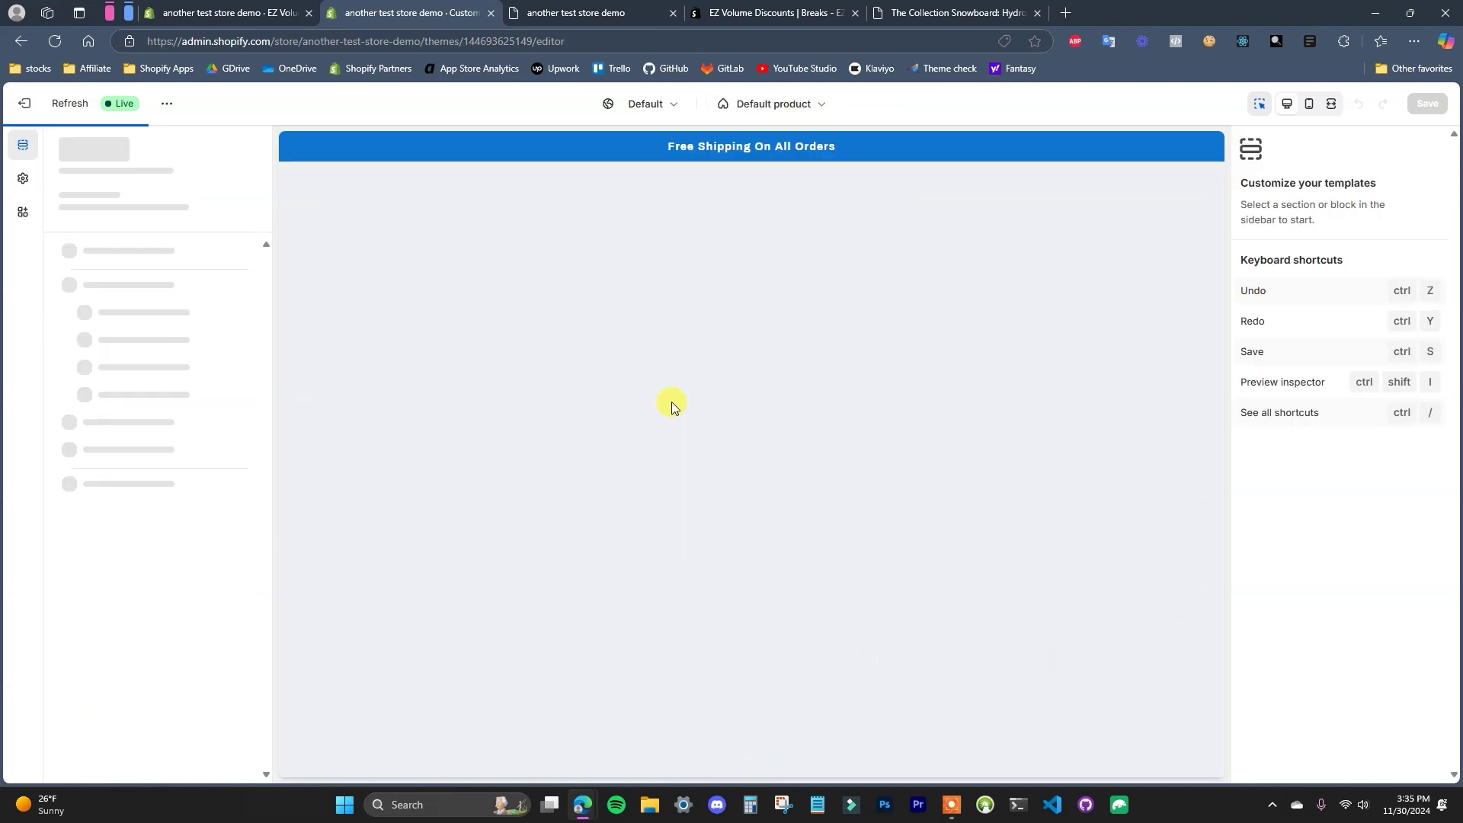
{"action": "scroll", "coordinate": [168, 575], "scroll_direction": "down", "scroll_amount": 15}
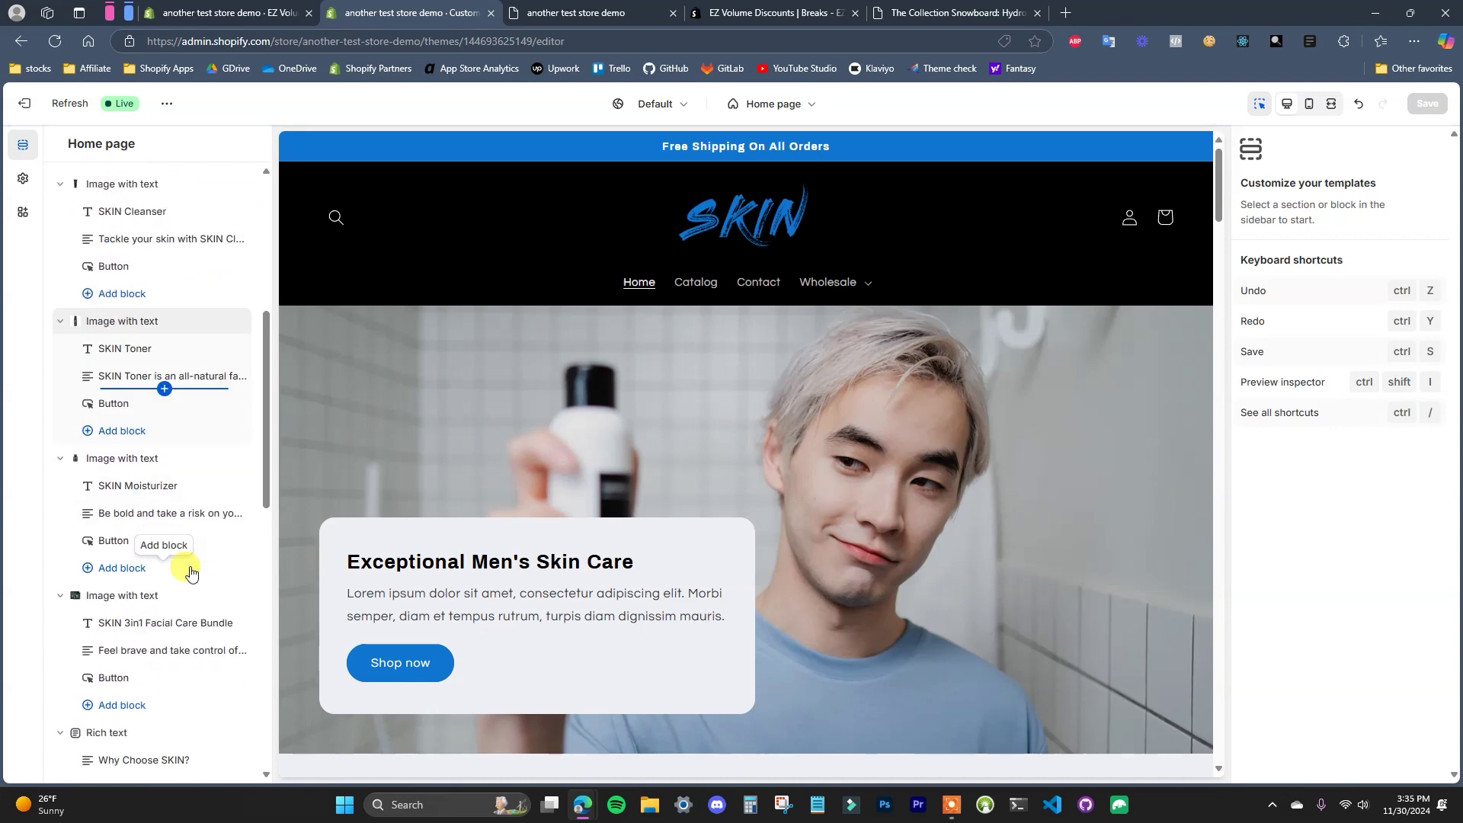
{"action": "scroll", "coordinate": [190, 577], "scroll_direction": "down", "scroll_amount": 3}
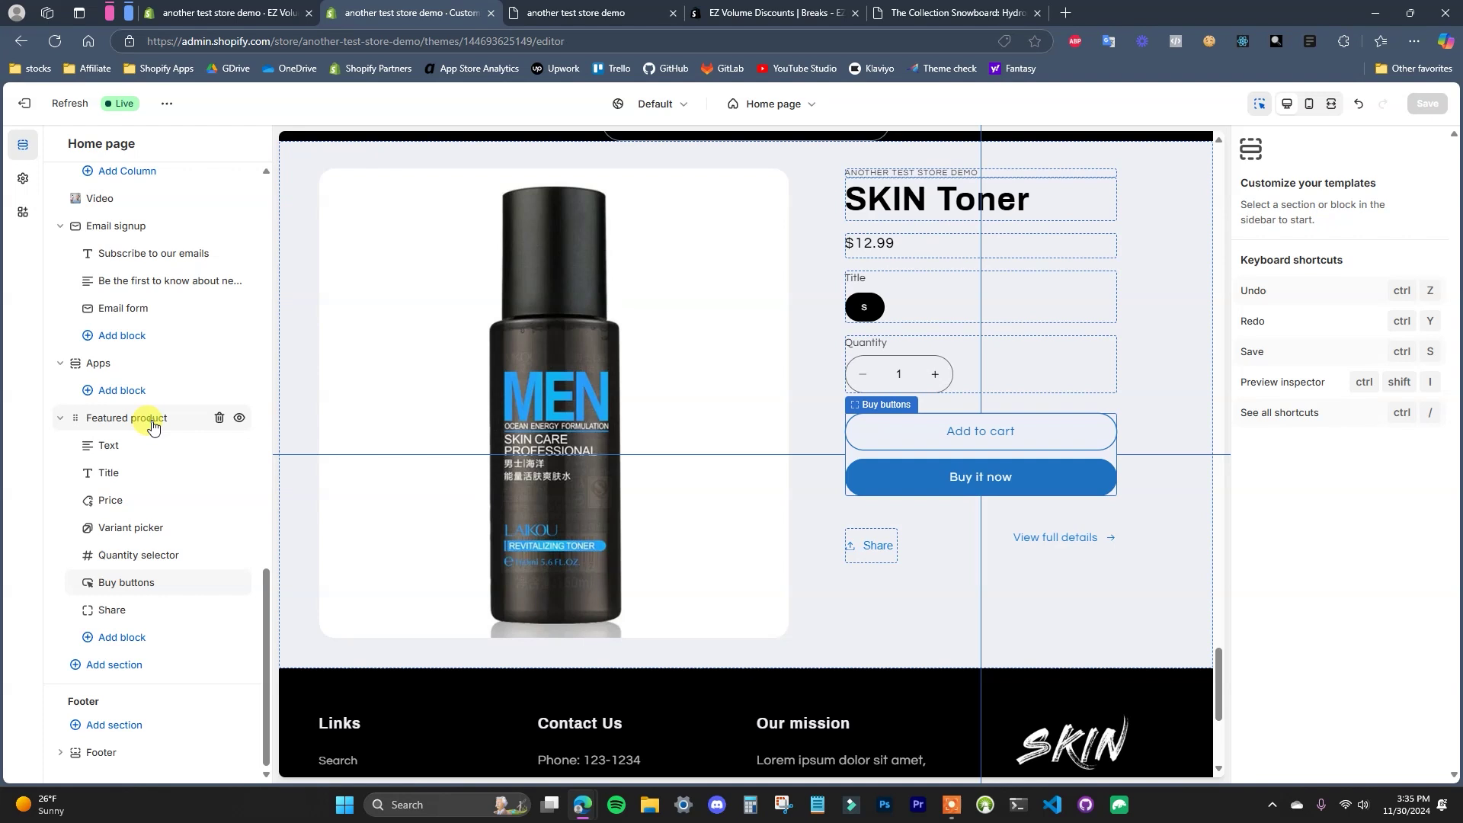
{"action": "left_click", "coordinate": [158, 422]}
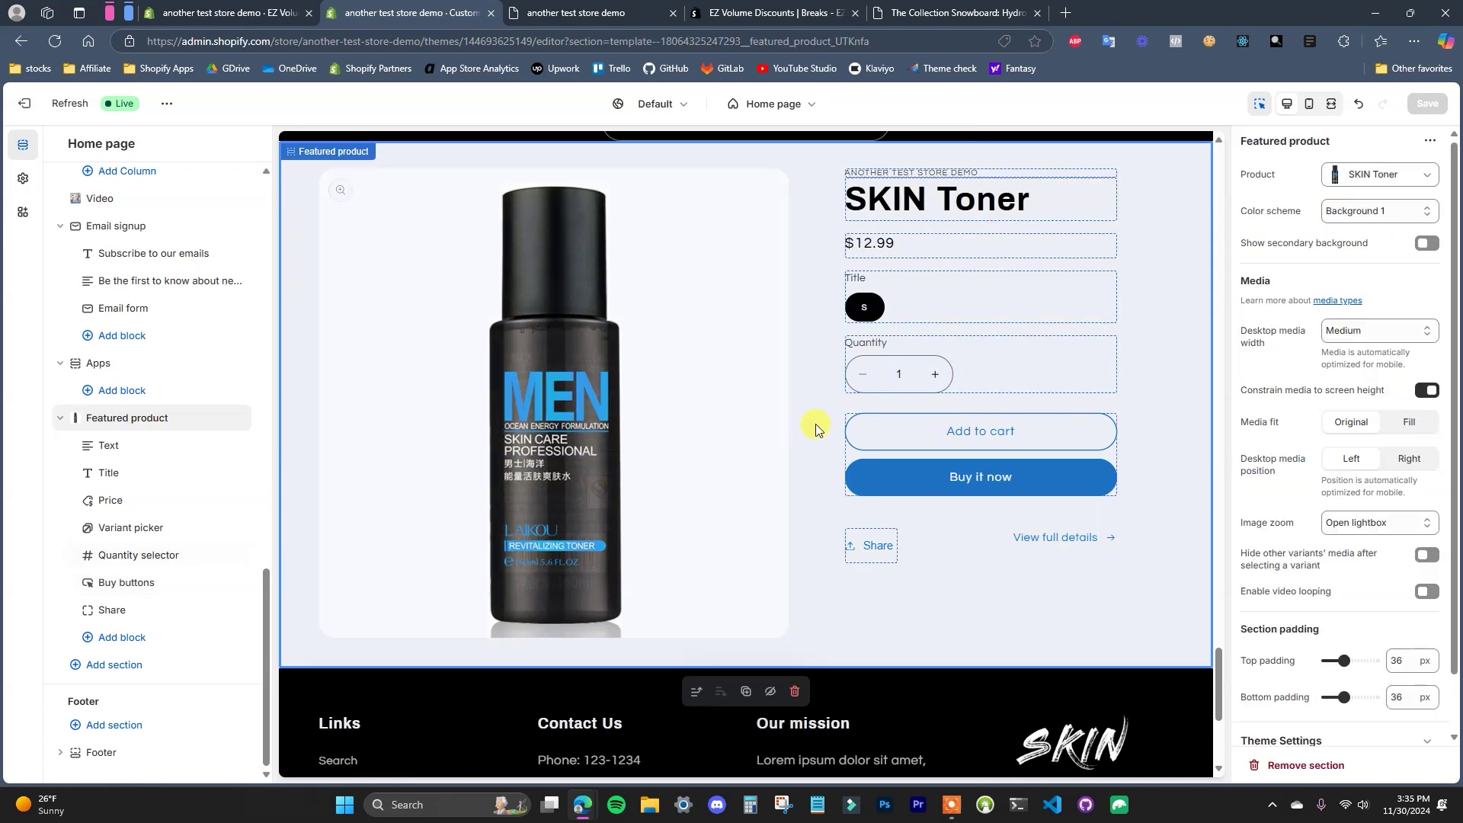
Try the EZ Volume Discounts block above the Buy buttons of the Featured product section and undo the addition.
{"action": "left_click", "coordinate": [134, 639]}
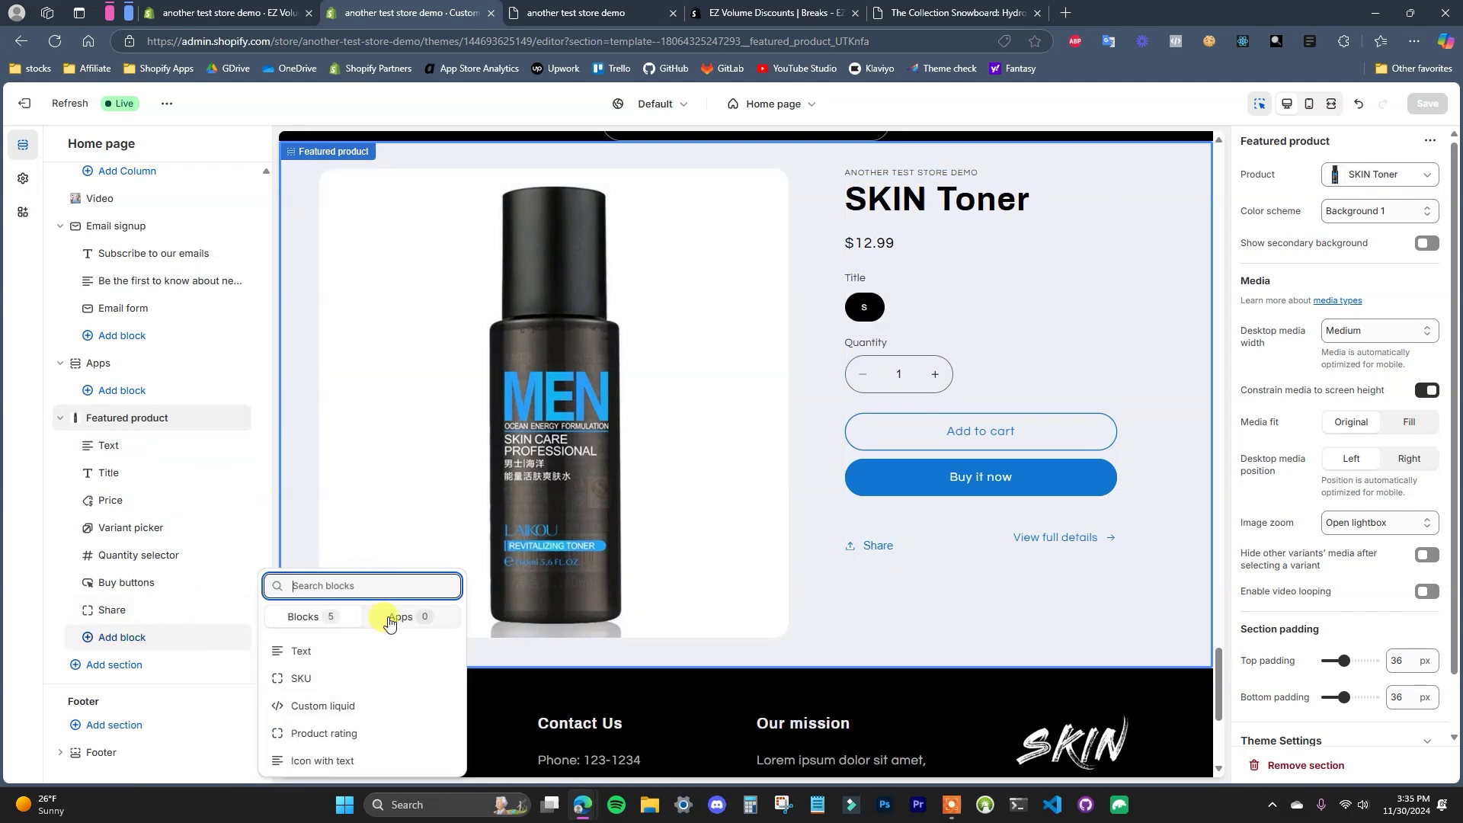
{"action": "left_click", "coordinate": [397, 617]}
{"action": "left_click", "coordinate": [343, 705]}
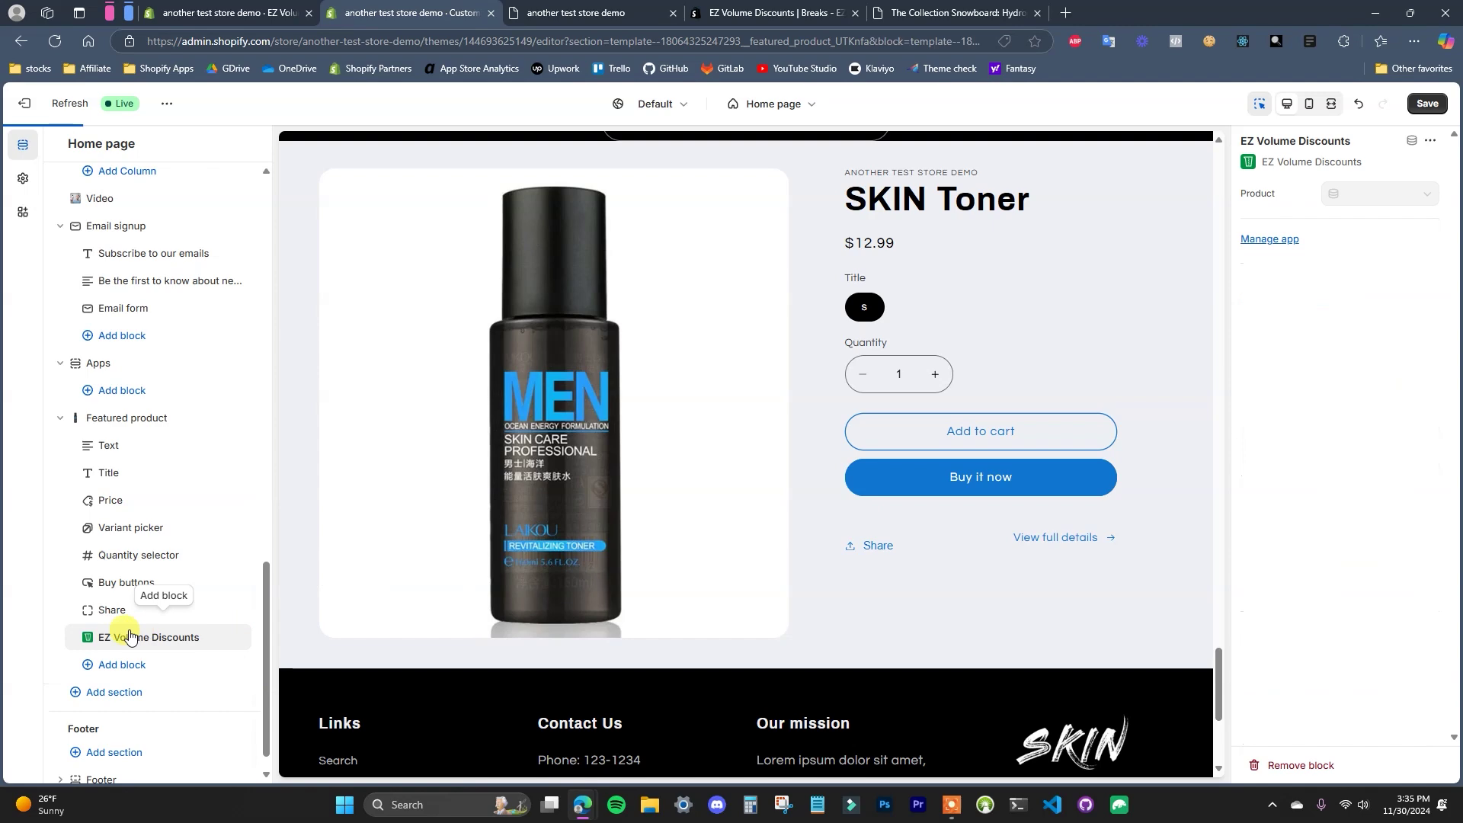
{"action": "left_click_drag", "start_coordinate": [90, 637], "coordinate": [107, 584]}
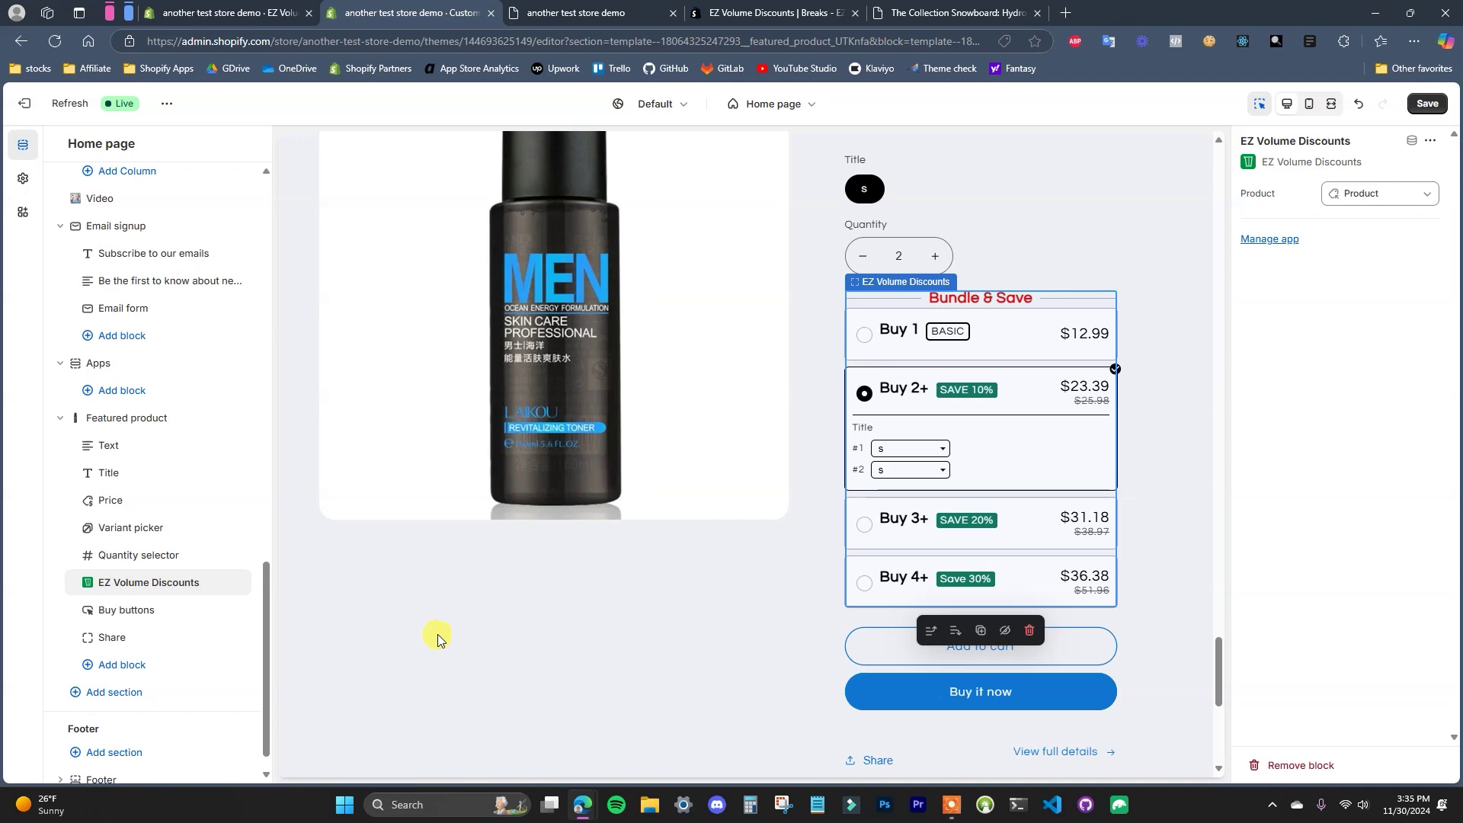
{"action": "mouse_move", "coordinate": [225, 598]}
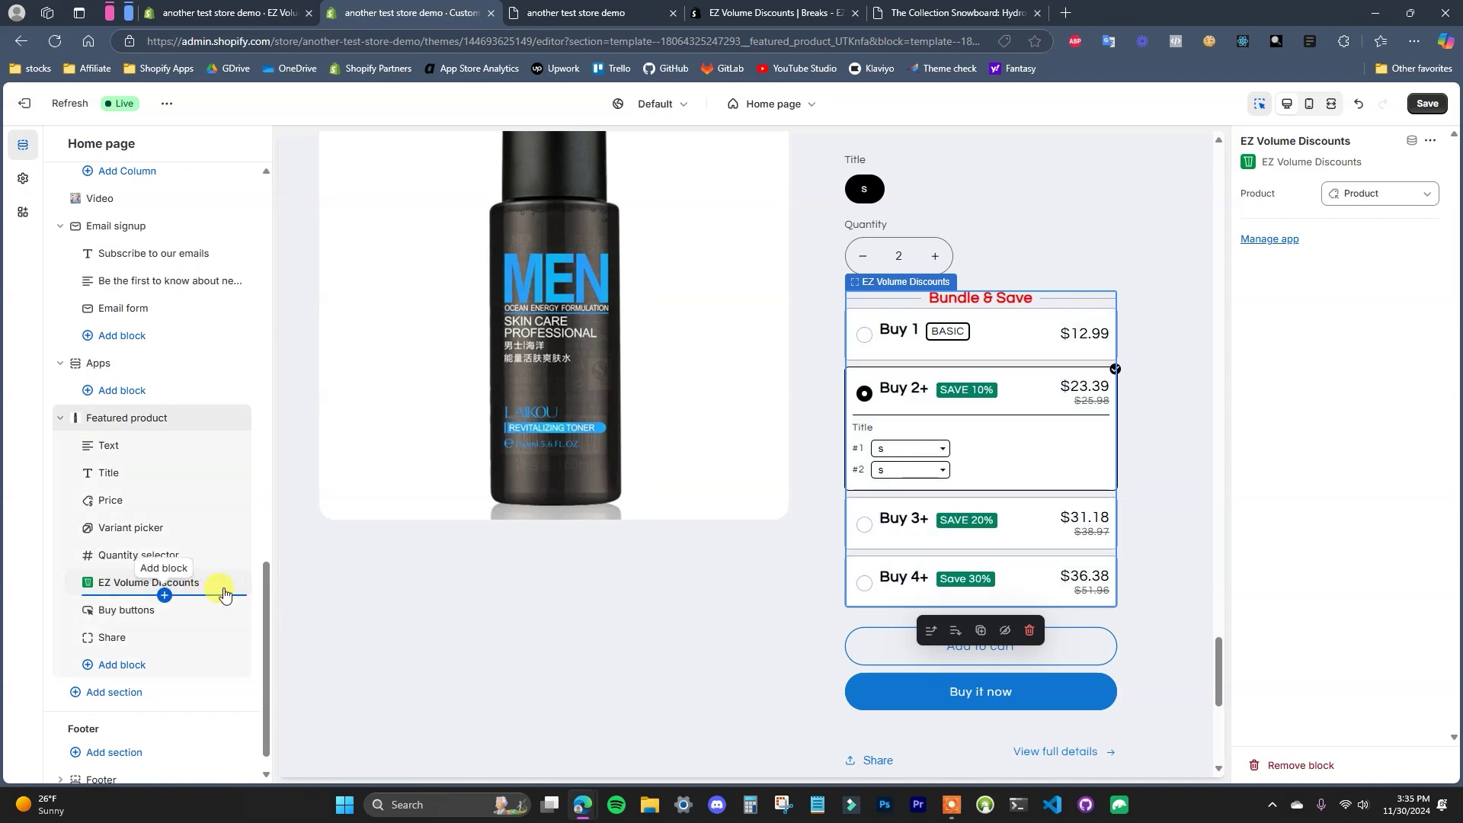
{"action": "key", "text": "ctrl+z"}
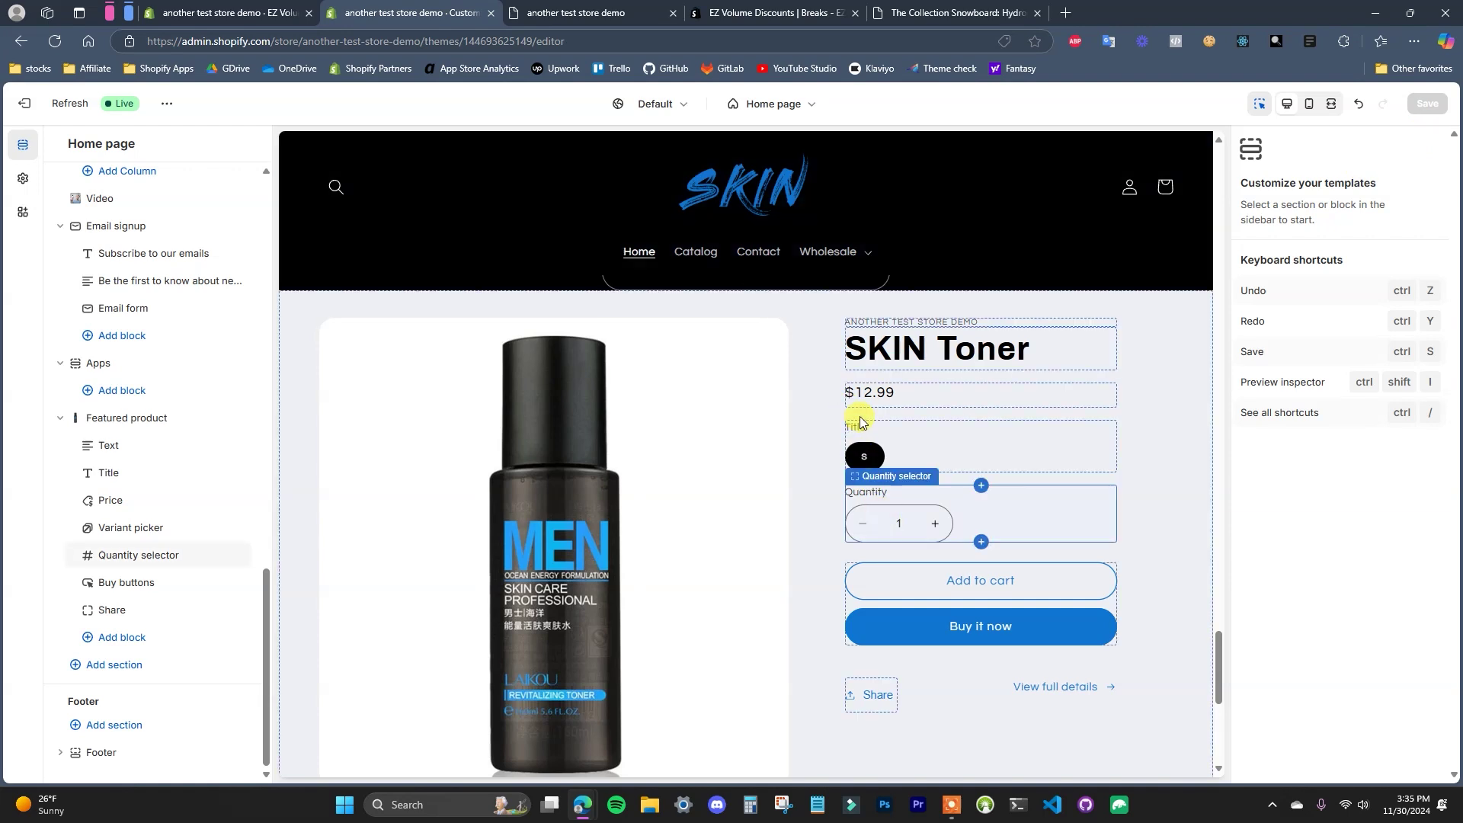
Switch to the live storefront and open the SKIN Cleanser product from the catalog.
{"action": "left_click", "coordinate": [577, 9]}
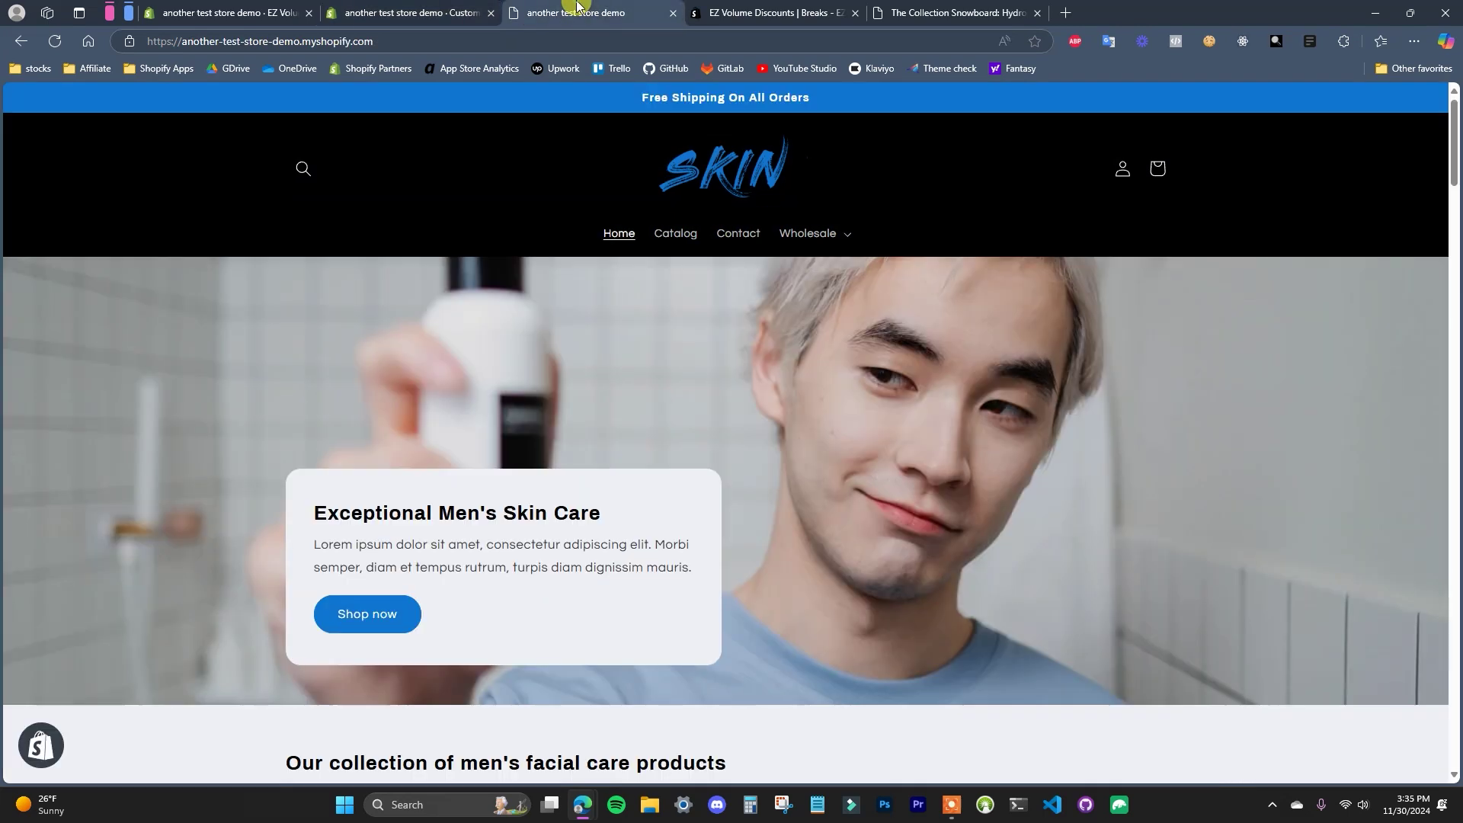
{"action": "left_click", "coordinate": [687, 229]}
{"action": "scroll", "coordinate": [779, 313], "scroll_direction": "down", "scroll_amount": 10}
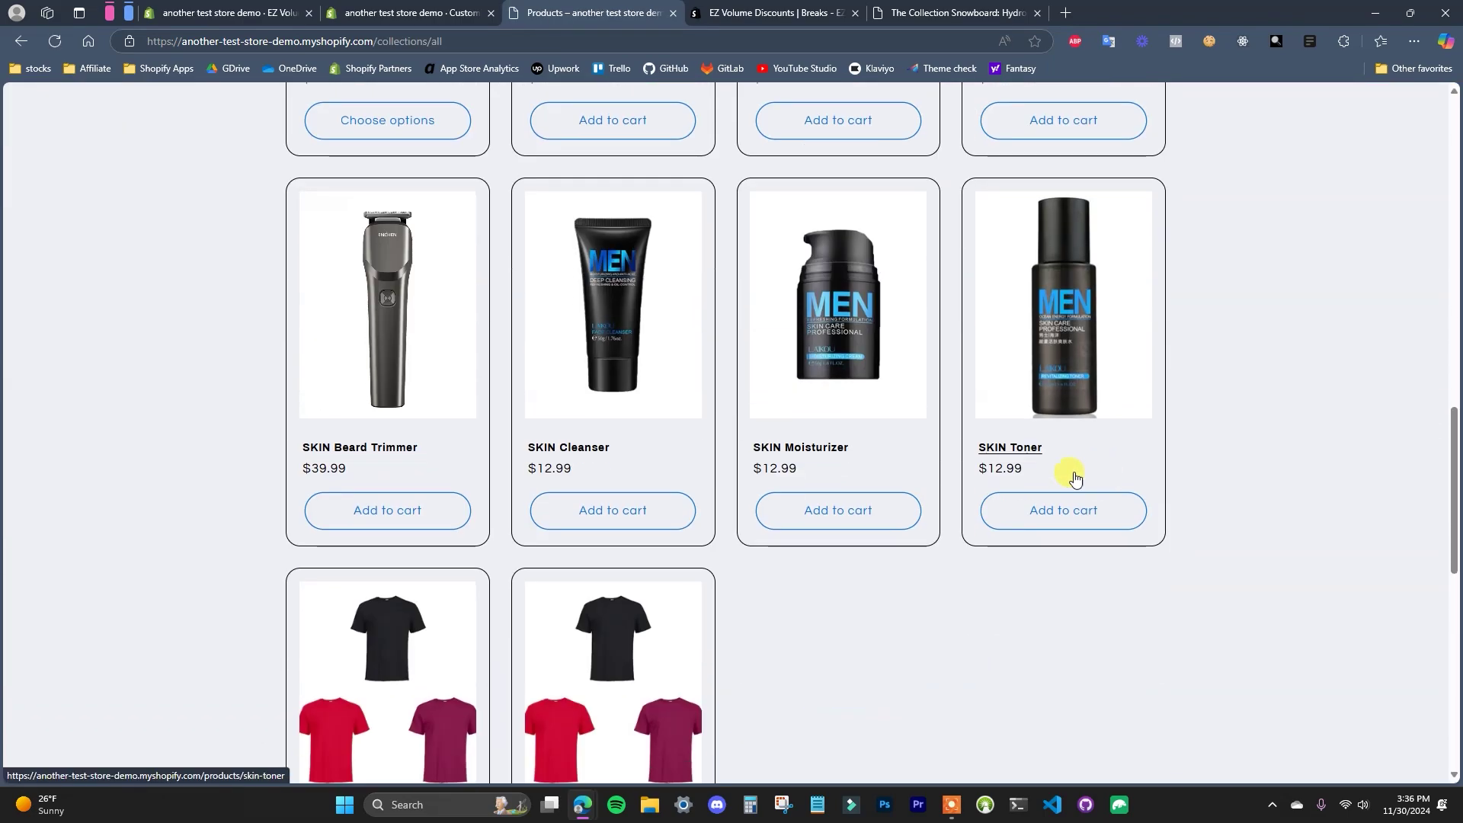
{"action": "left_click", "coordinate": [587, 449]}
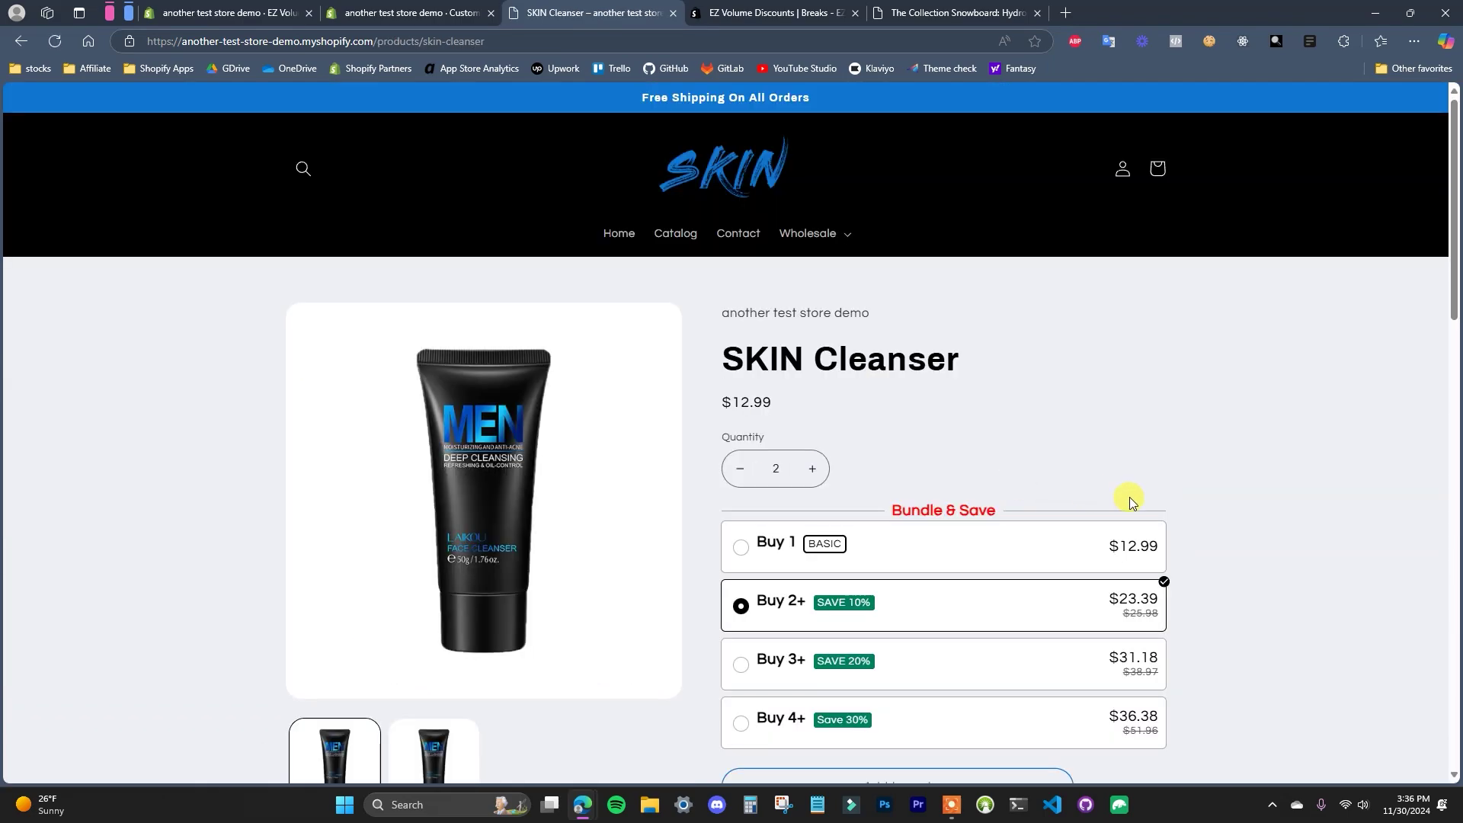
Select the Buy 2+, Buy 3+ and Buy 4+ tiers of the Bundle & Save block in turn to test their effect on quantity.
{"action": "scroll", "coordinate": [1158, 500], "scroll_direction": "down", "scroll_amount": 2}
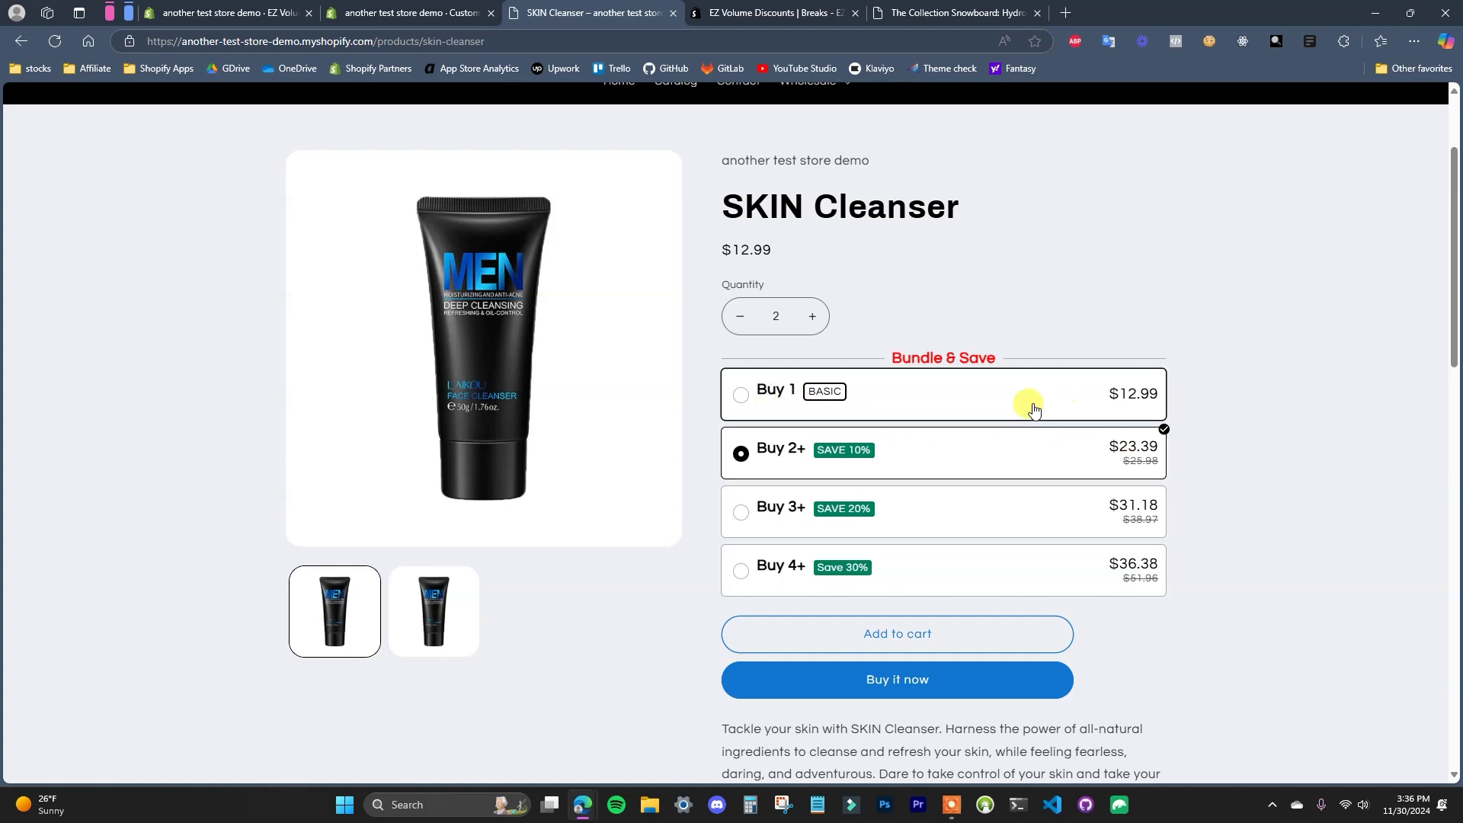
{"action": "left_click", "coordinate": [957, 512]}
{"action": "left_click", "coordinate": [944, 563]}
{"action": "left_click", "coordinate": [937, 516]}
{"action": "left_click", "coordinate": [945, 466]}
{"action": "left_click", "coordinate": [963, 516]}
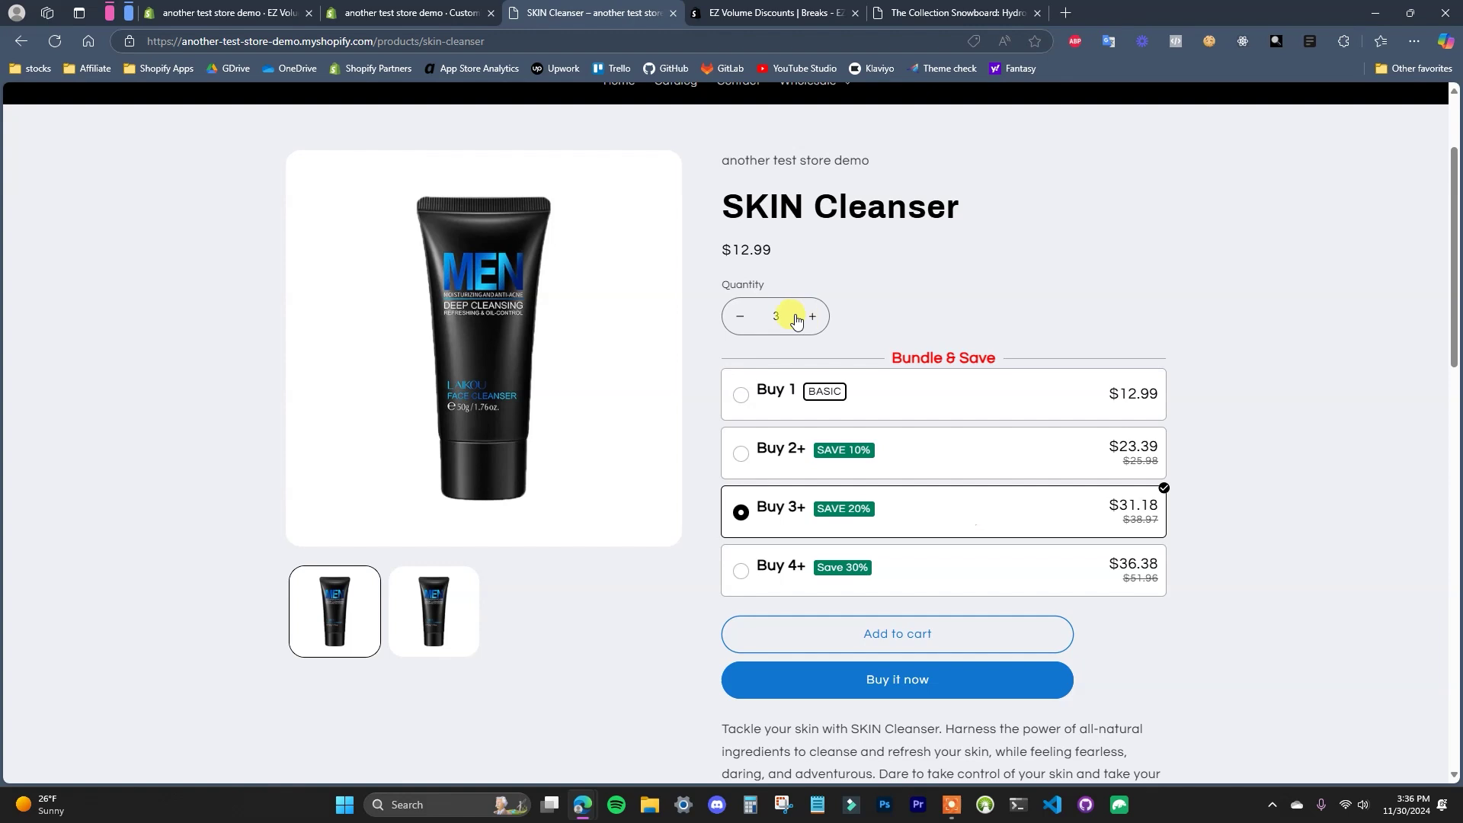
{"action": "left_click", "coordinate": [922, 439]}
{"action": "left_click", "coordinate": [926, 560]}
{"action": "left_click", "coordinate": [927, 514]}
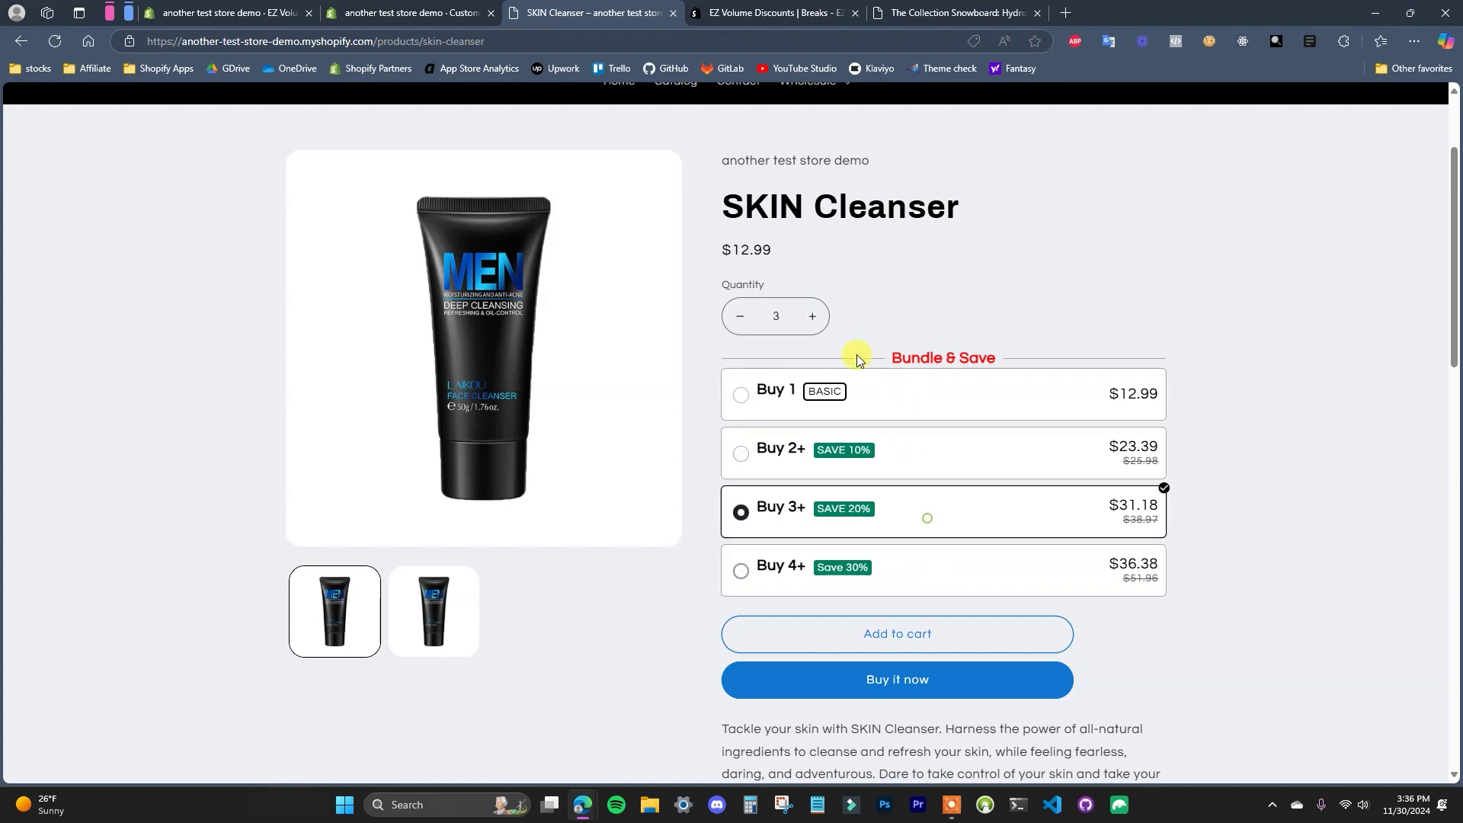
Test the quantity selector against the discount tiers and add four units of SKIN Cleanser to the cart.
{"action": "left_click", "coordinate": [755, 319]}
{"action": "left_click", "coordinate": [814, 317]}
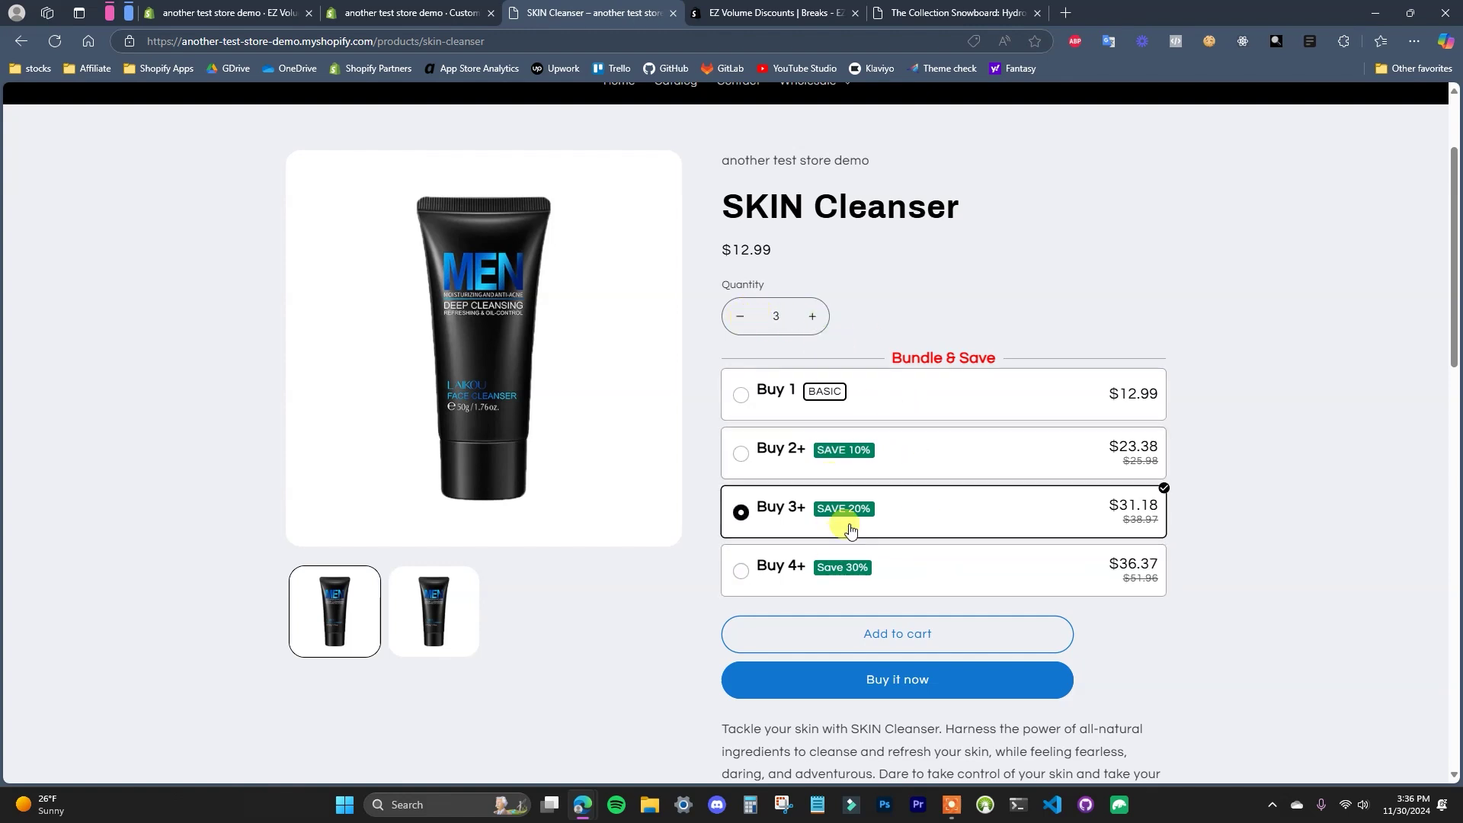
{"action": "left_click", "coordinate": [815, 317]}
{"action": "left_click", "coordinate": [742, 318]}
{"action": "left_click", "coordinate": [742, 317]}
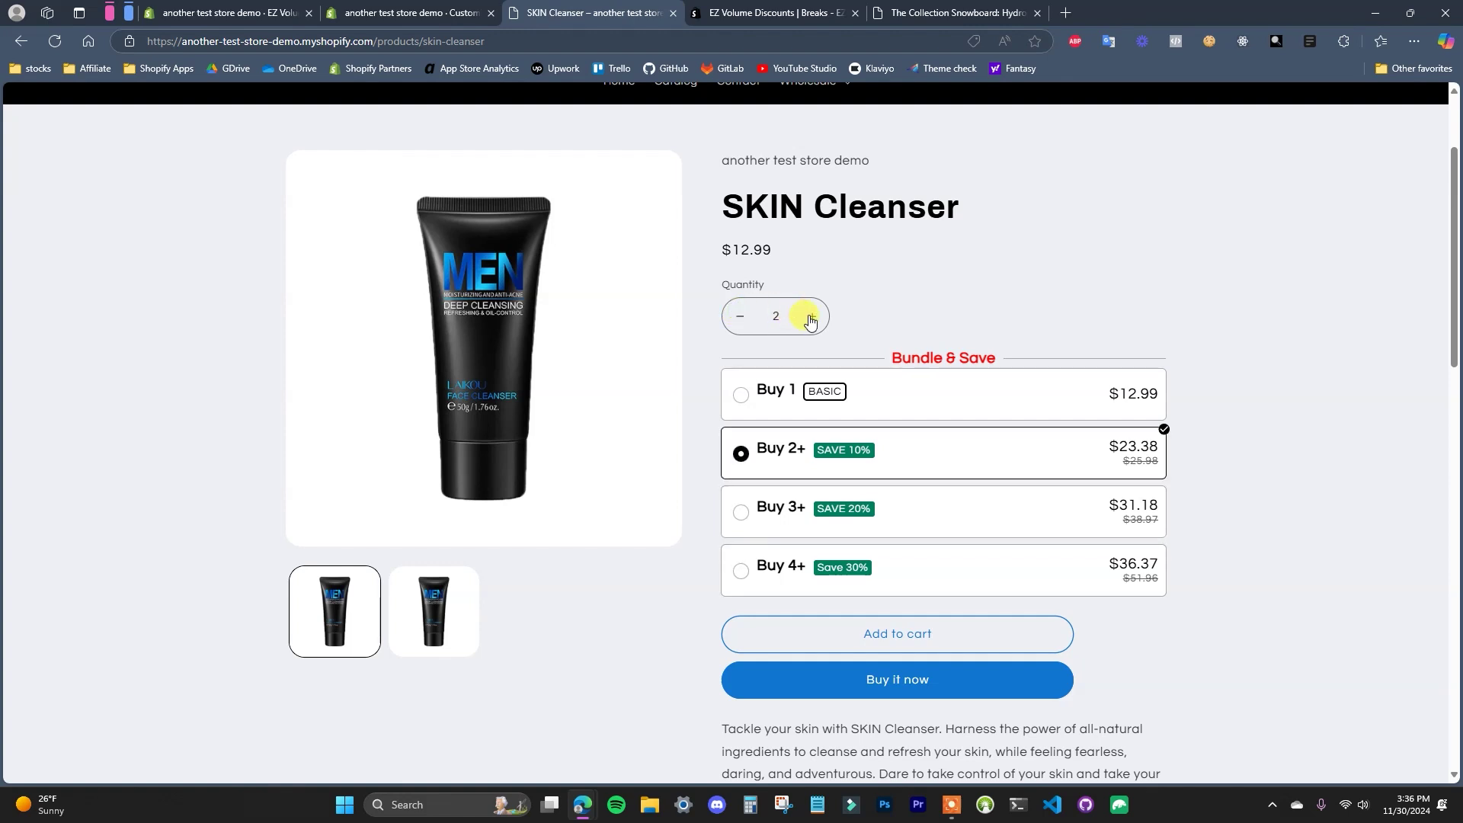
{"action": "left_click", "coordinate": [974, 636]}
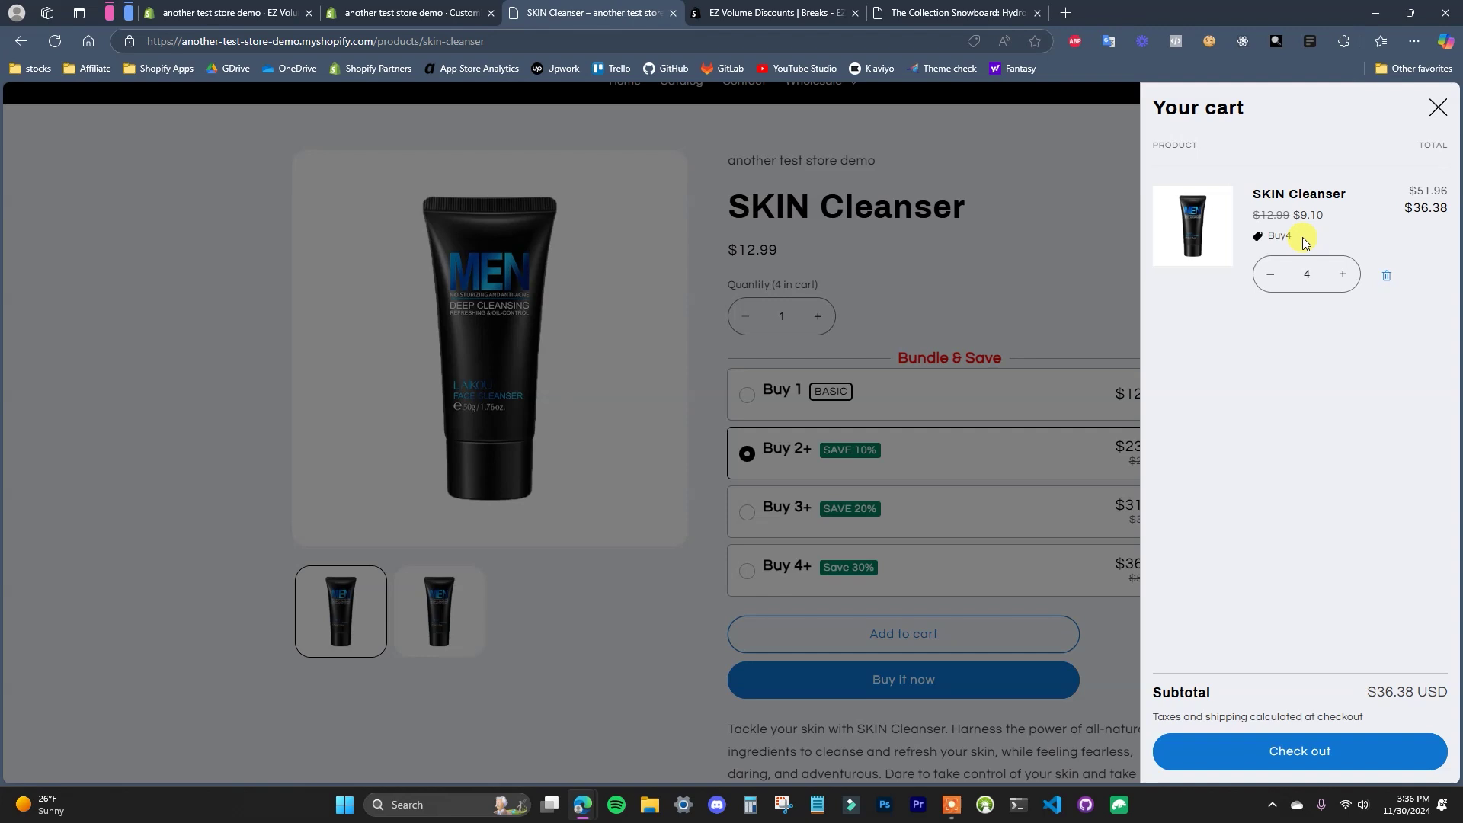
Proceed to checkout from the cart and return to the EZ Volume Discounts listing in the Shopify App Store.
{"action": "left_click", "coordinate": [1345, 758]}
{"action": "left_click", "coordinate": [758, 12]}
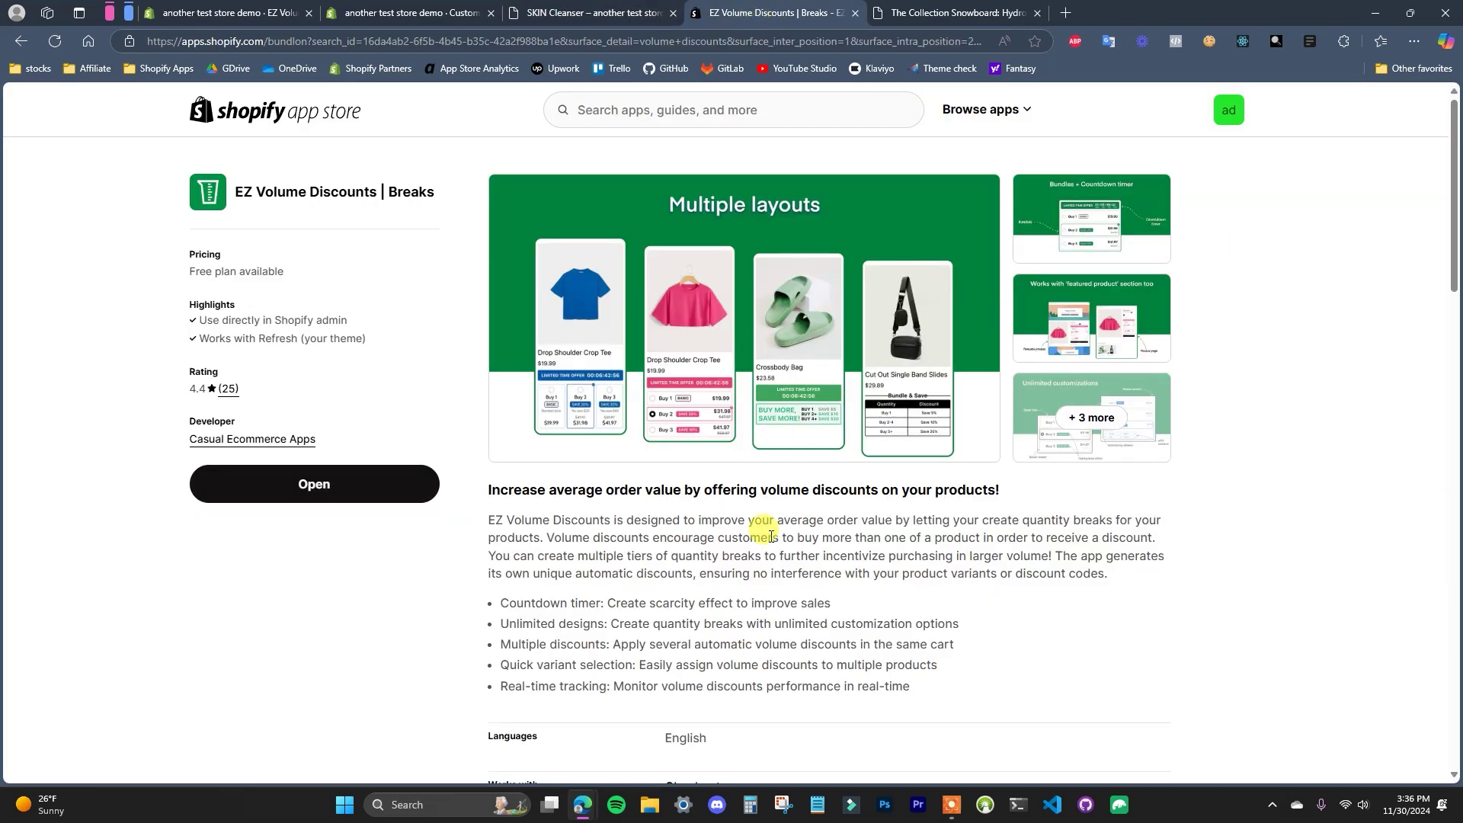